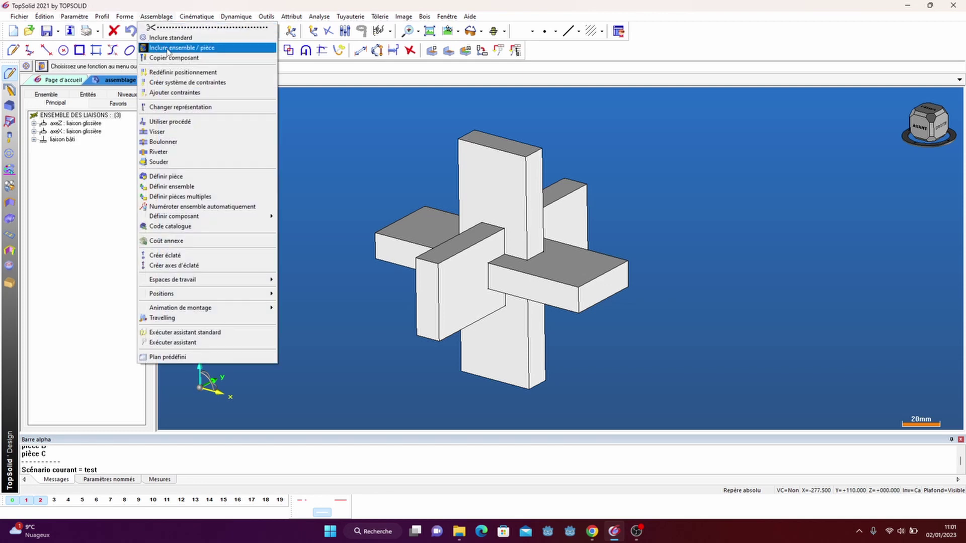
Play the assembly's kinematic animation to review how the pieces slide together, and close the player
click(245, 2)
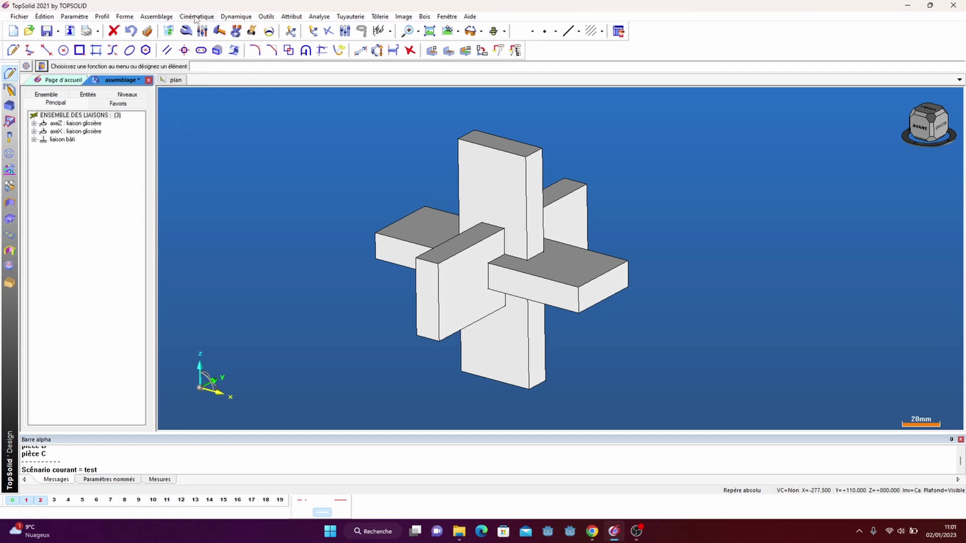
click(195, 17)
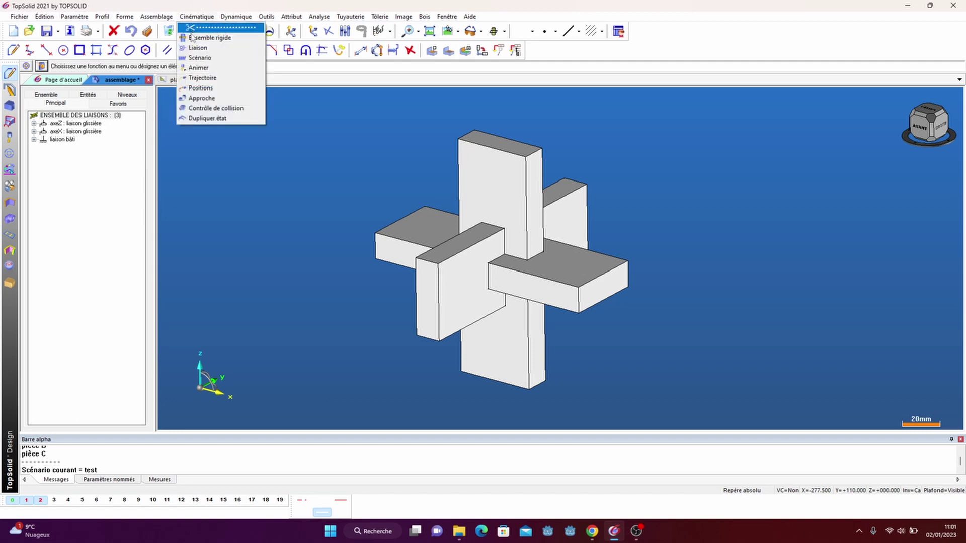
click(198, 68)
drag(261, 239, 205, 191)
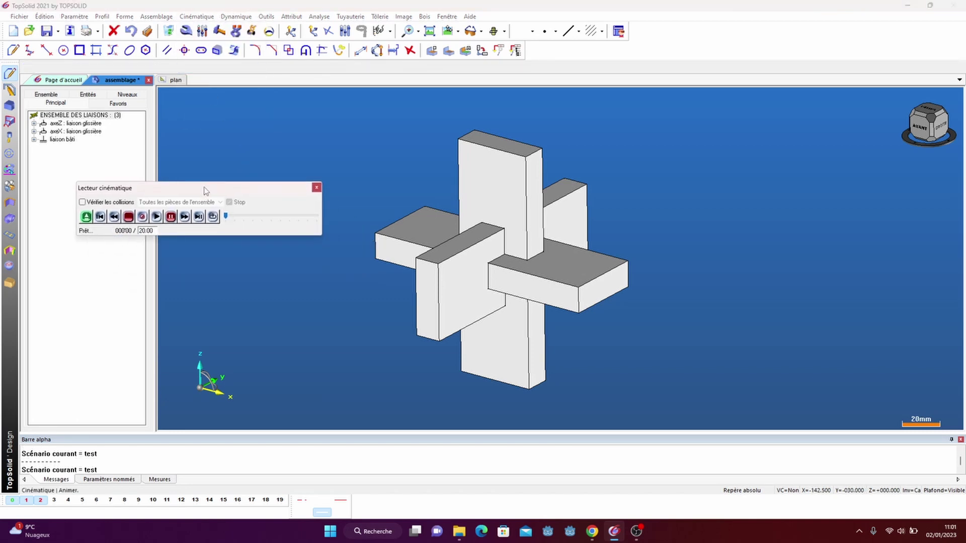
click(156, 216)
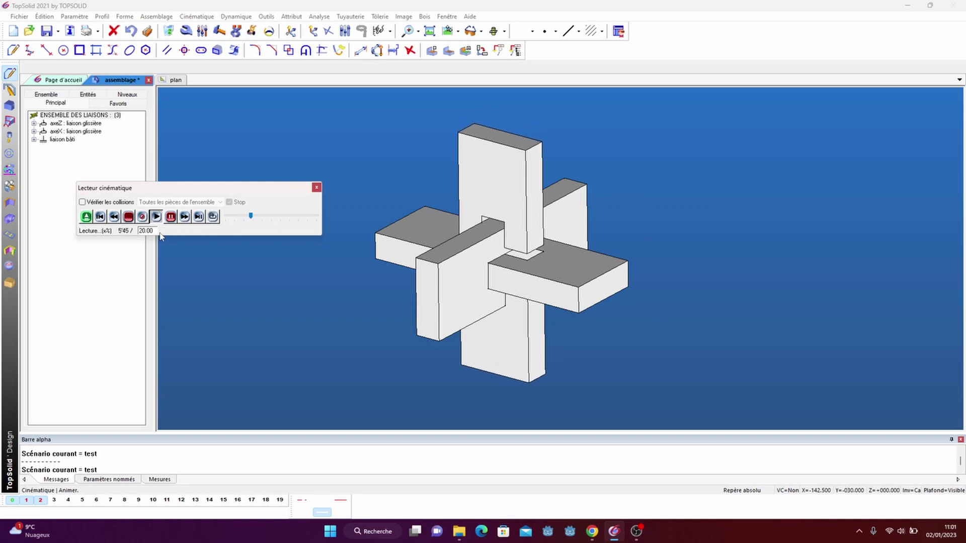
click(316, 188)
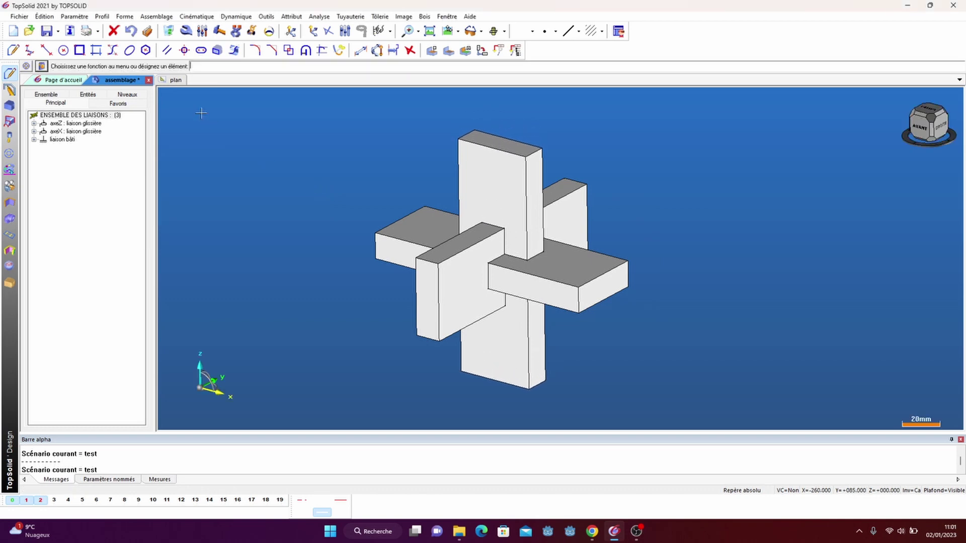
Check the plan with the dimensions of pieces A, B and C, and create a new Design document without a template
click(174, 80)
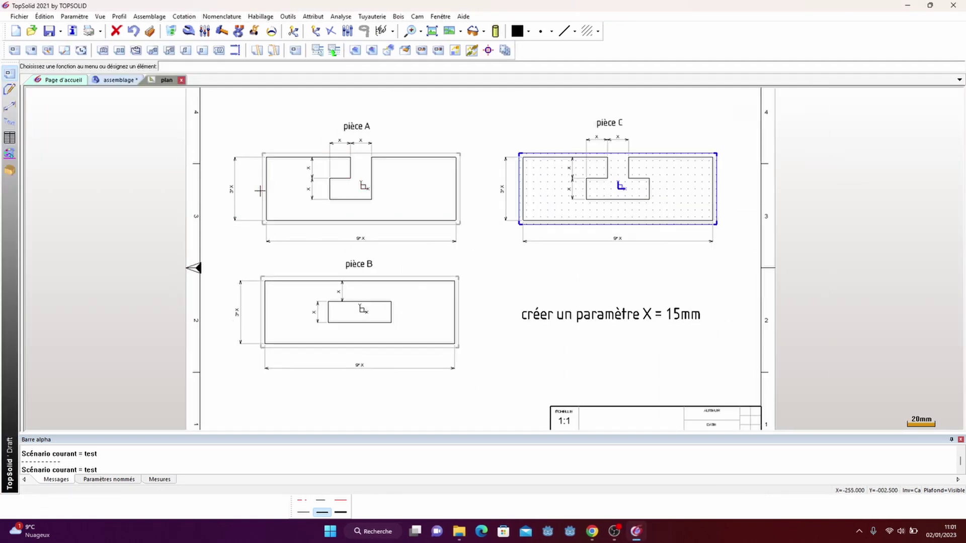
scroll(346, 137, up, 1)
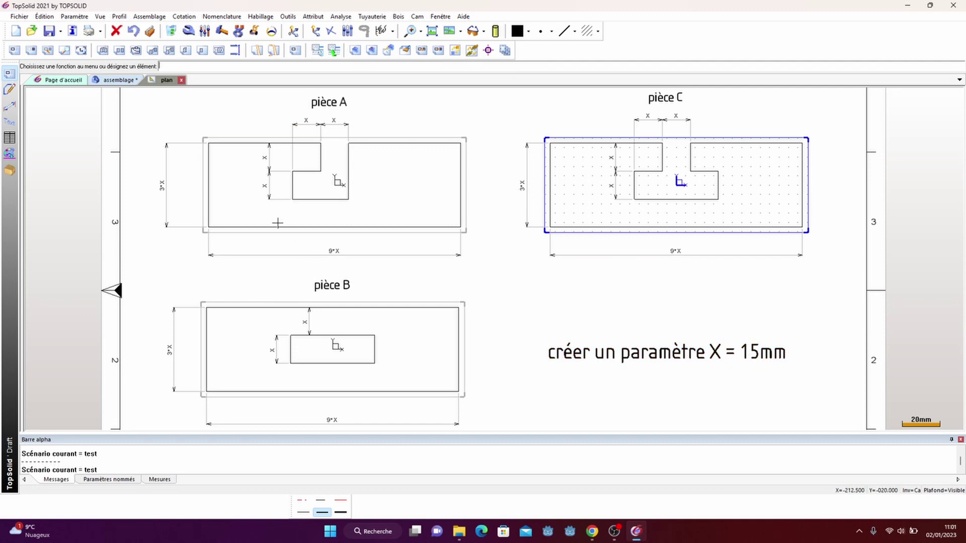
click(16, 31)
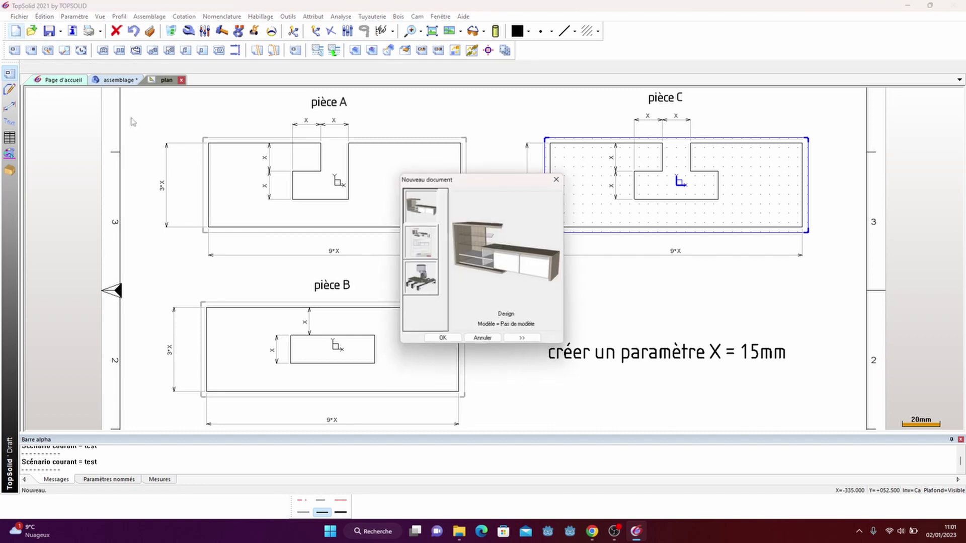
click(444, 342)
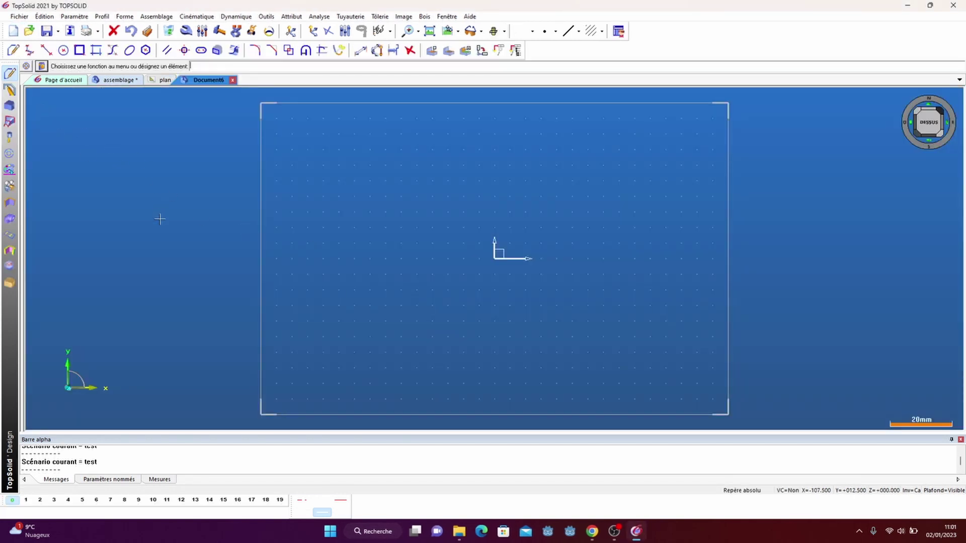
scroll(160, 220, down, 1)
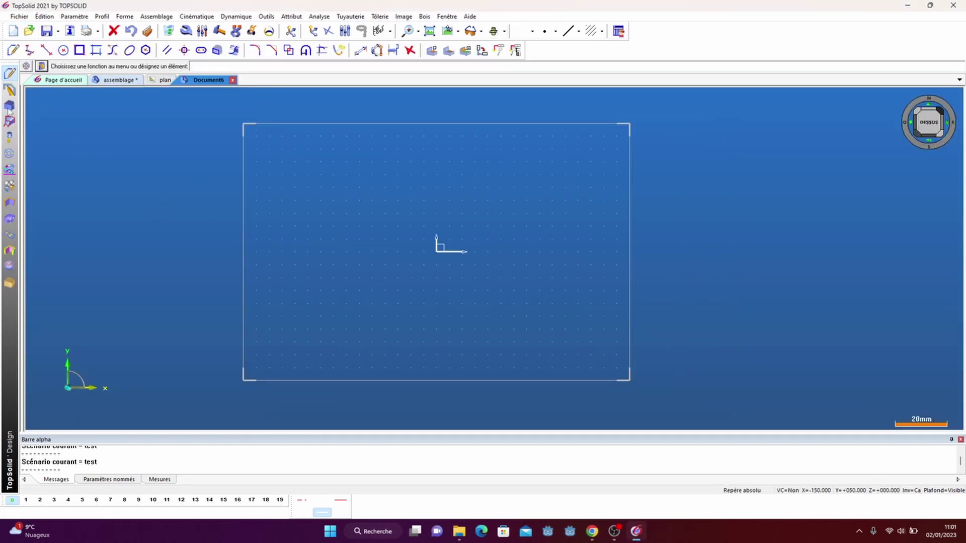
Sketch piece A's closed contour following the plan, about 105 by 45 mm, with an L-shaped notch opening through the upper edge
click(10, 75)
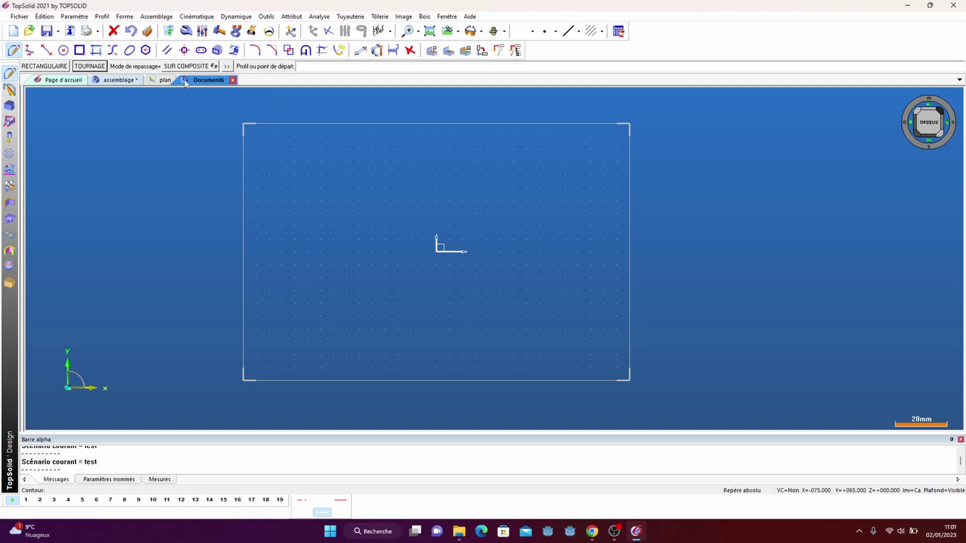
click(159, 81)
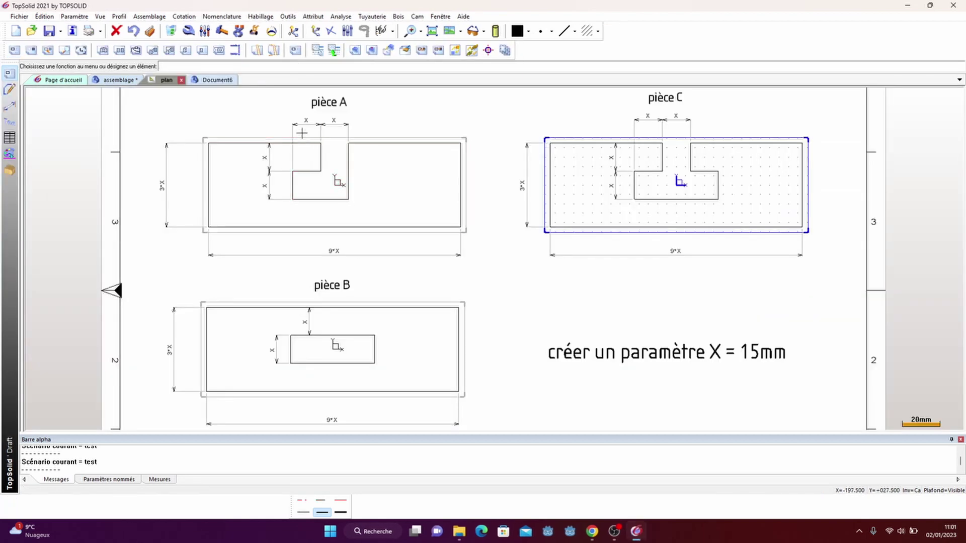
click(207, 81)
click(14, 51)
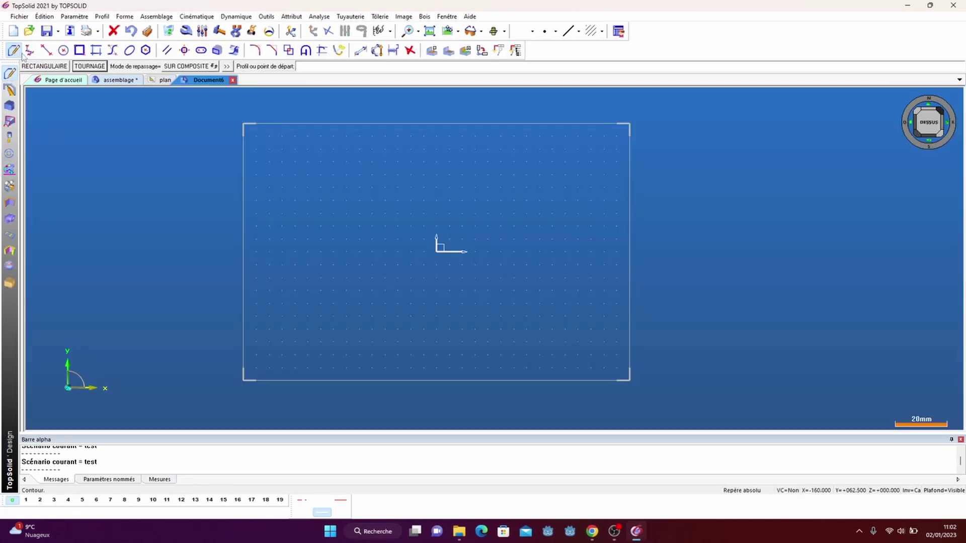
click(269, 291)
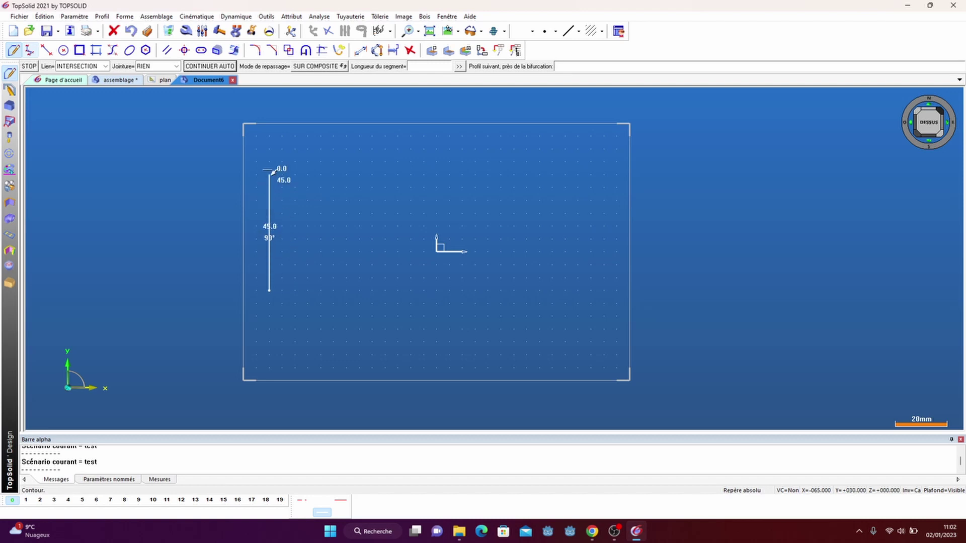
click(270, 174)
click(417, 175)
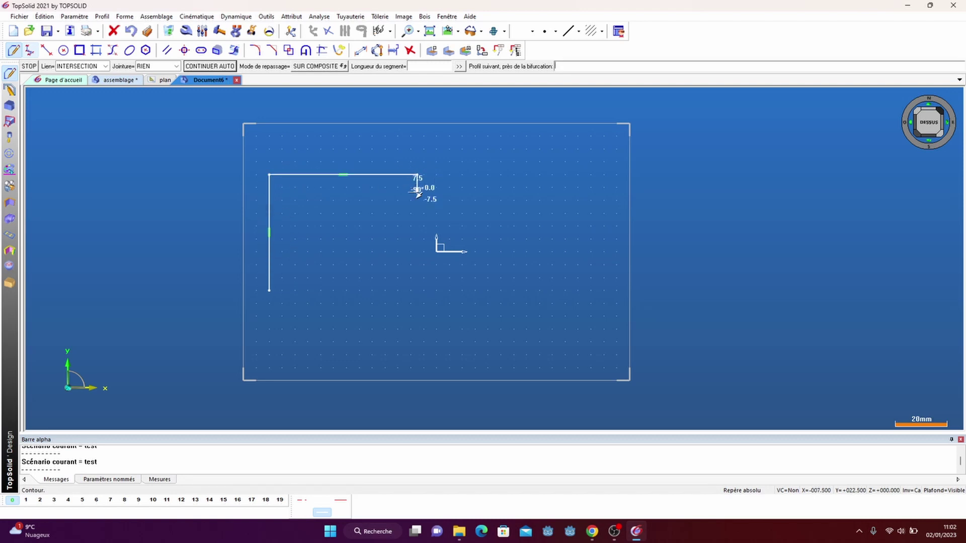
click(417, 213)
click(366, 213)
click(366, 252)
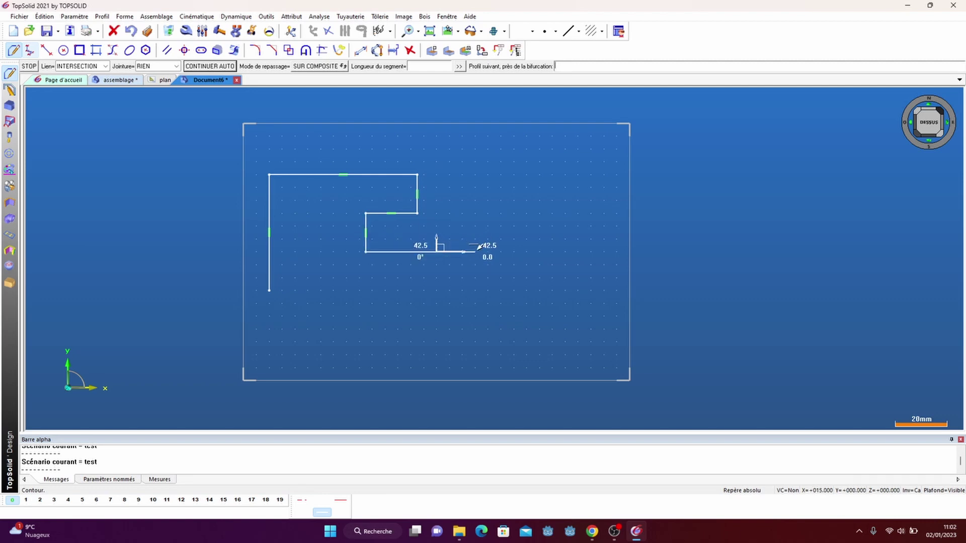
click(476, 251)
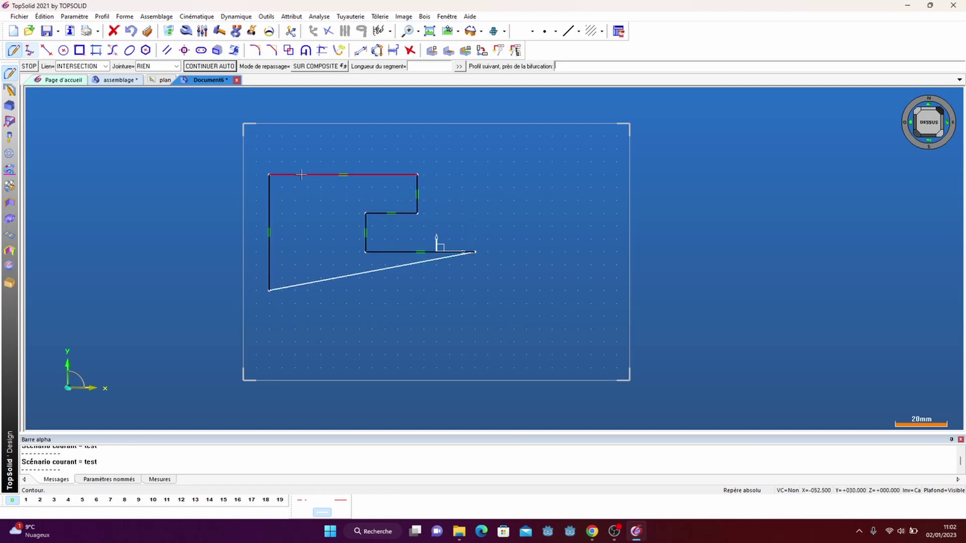
click(473, 171)
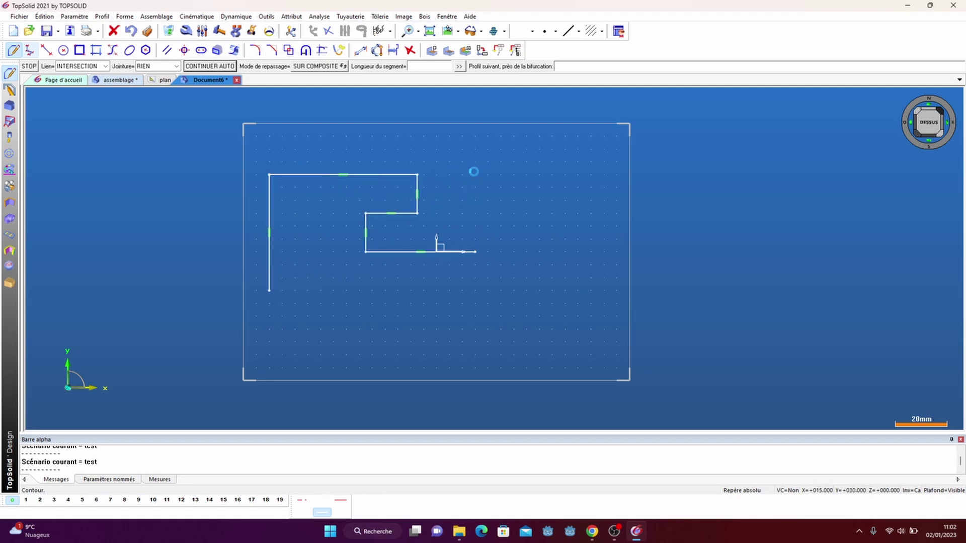
click(539, 174)
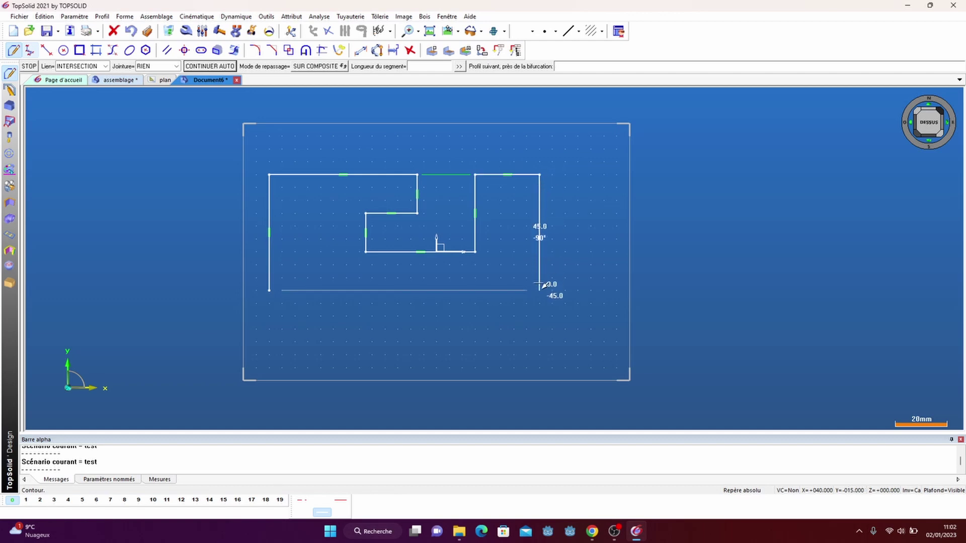
click(539, 291)
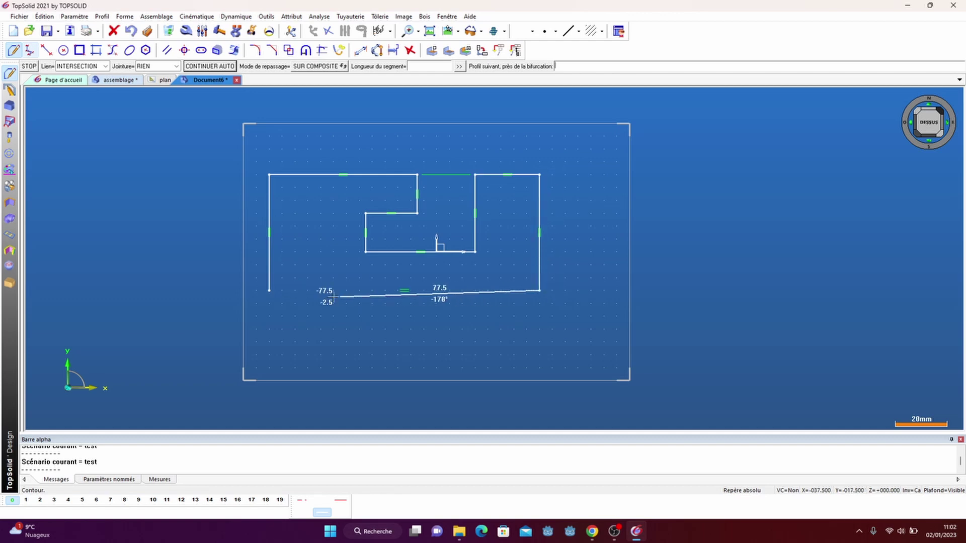
click(270, 290)
scroll(288, 114, down, 1)
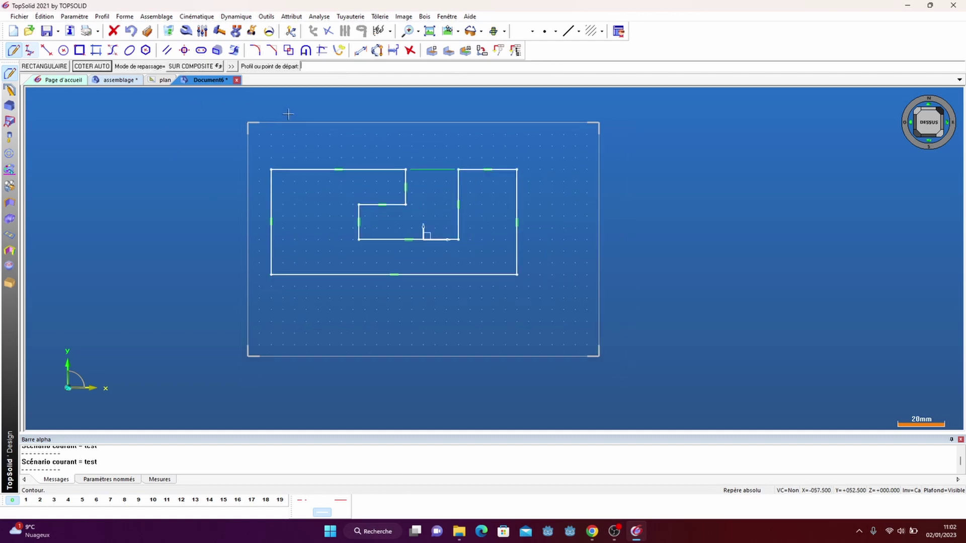
Dimension the contour's overall length below the lower edge and its overall height beside the left edge
click(360, 51)
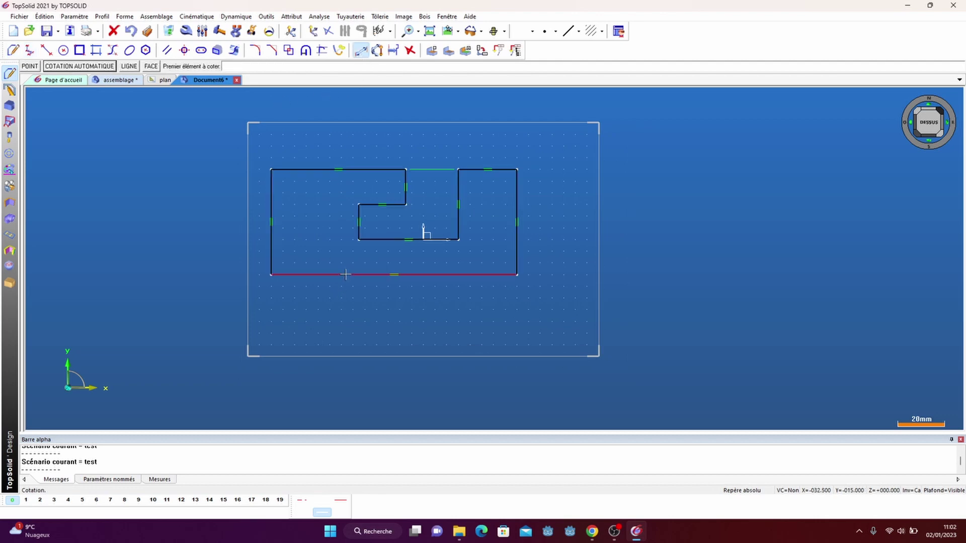
click(343, 275)
click(345, 308)
click(271, 208)
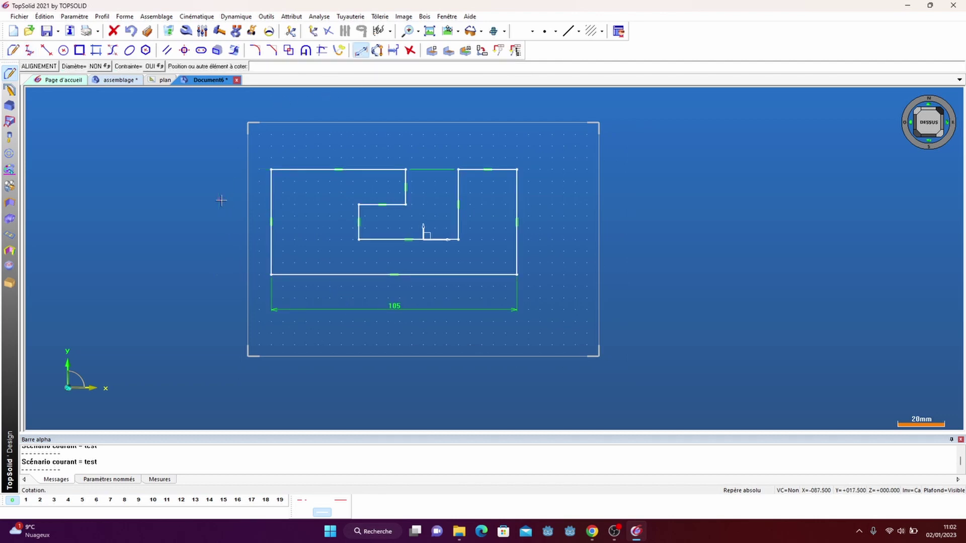
click(220, 201)
Dimension the width of the notch's side recess and the width of its opening, aligned above the contour
click(383, 205)
click(390, 143)
click(405, 178)
click(459, 179)
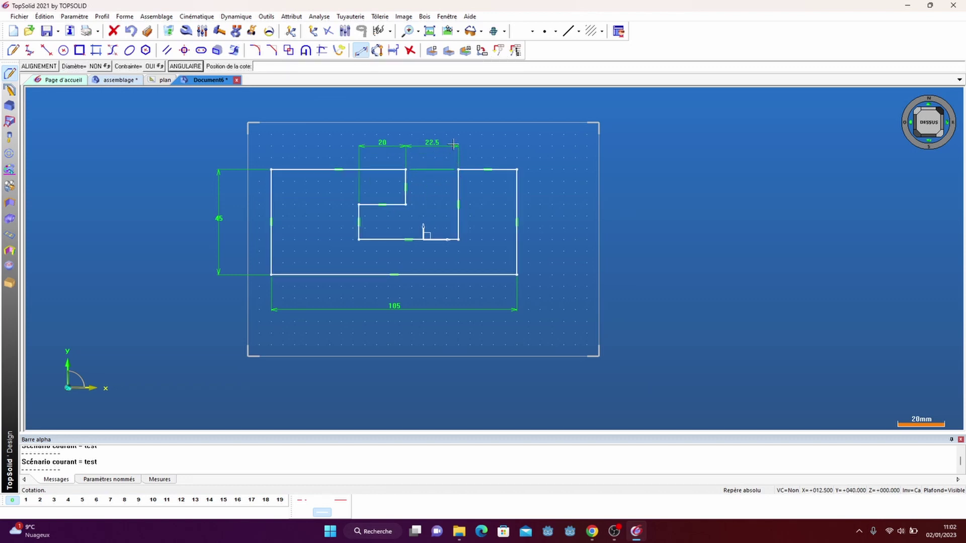
click(454, 145)
Dimension the height of the notch's neck and the height of its lower recess, stacked left of the notch
click(407, 182)
click(329, 184)
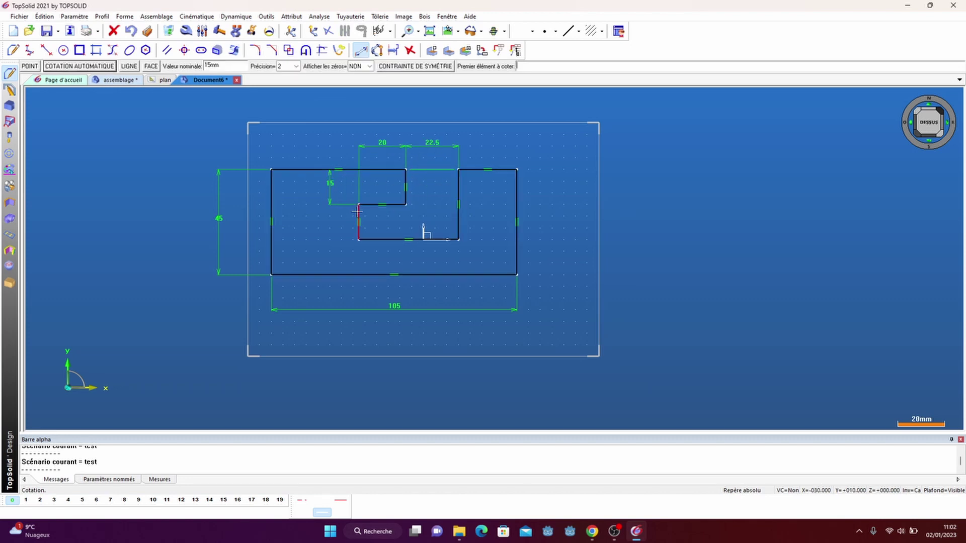
click(358, 218)
click(332, 211)
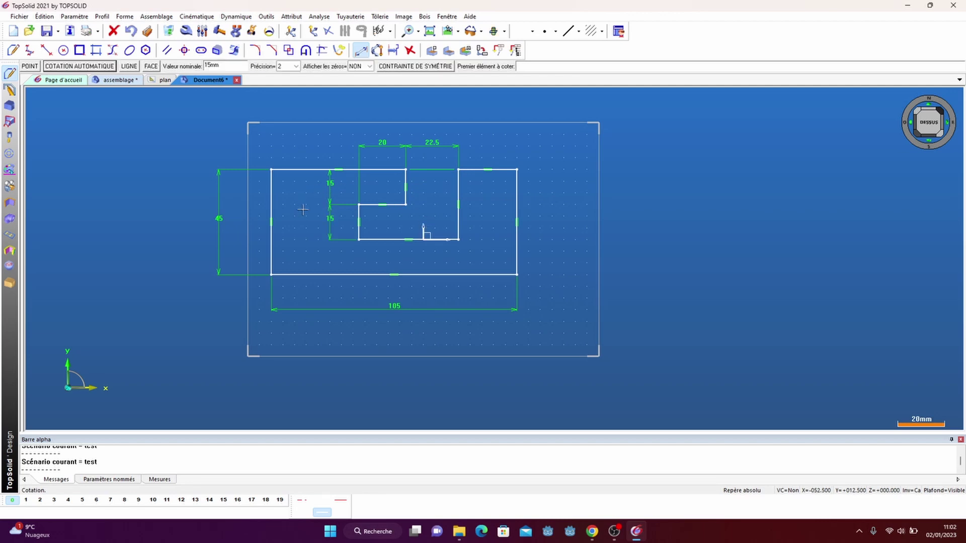
Create a length parameter defined as x=15
click(76, 16)
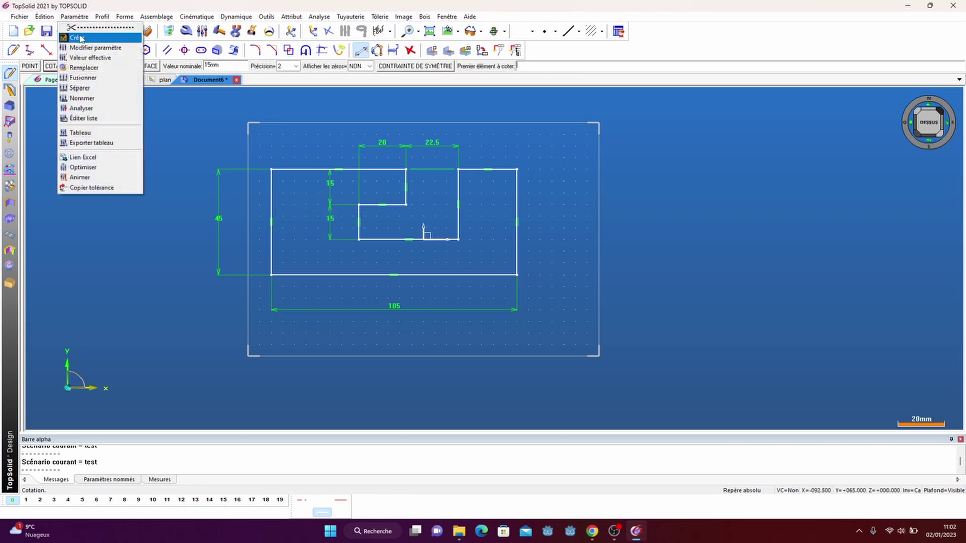
click(80, 38)
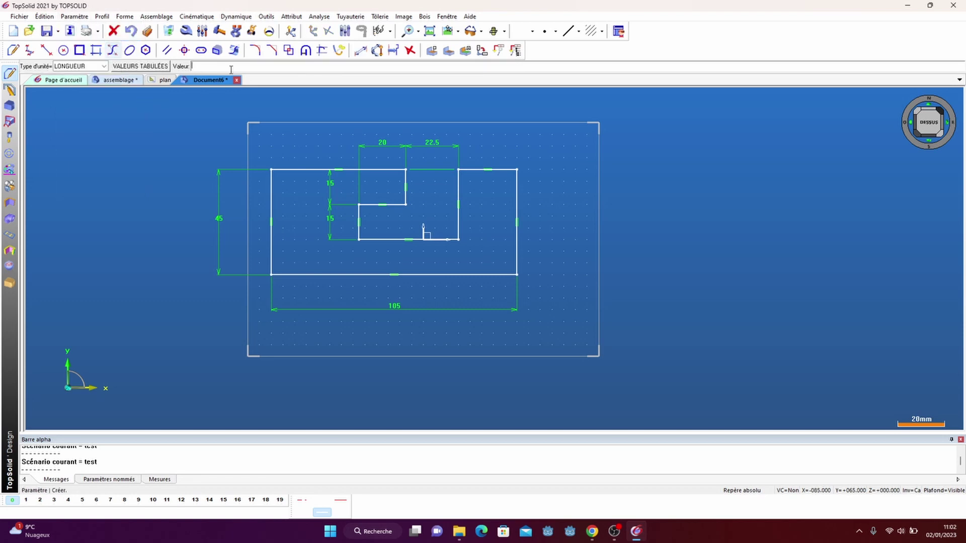
text(x=15)
key(Return)
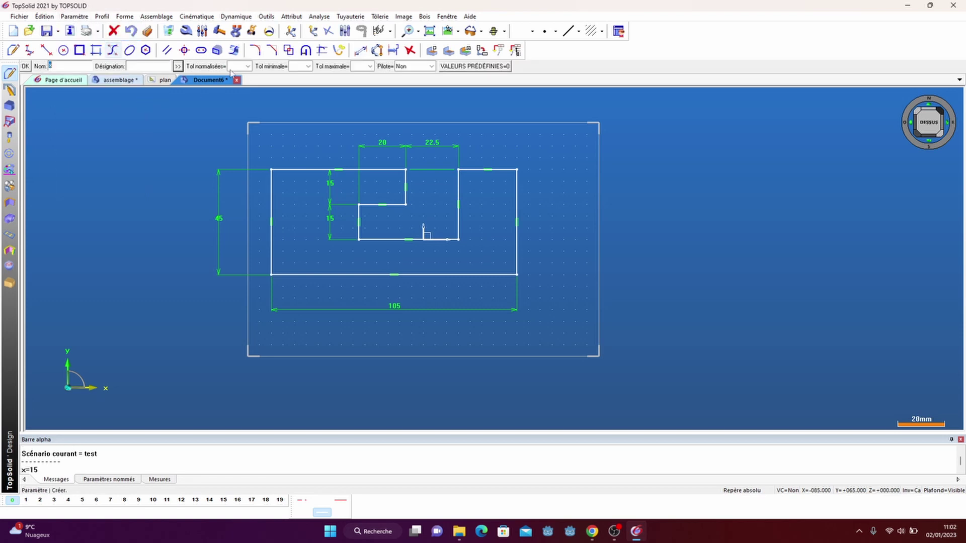
click(25, 66)
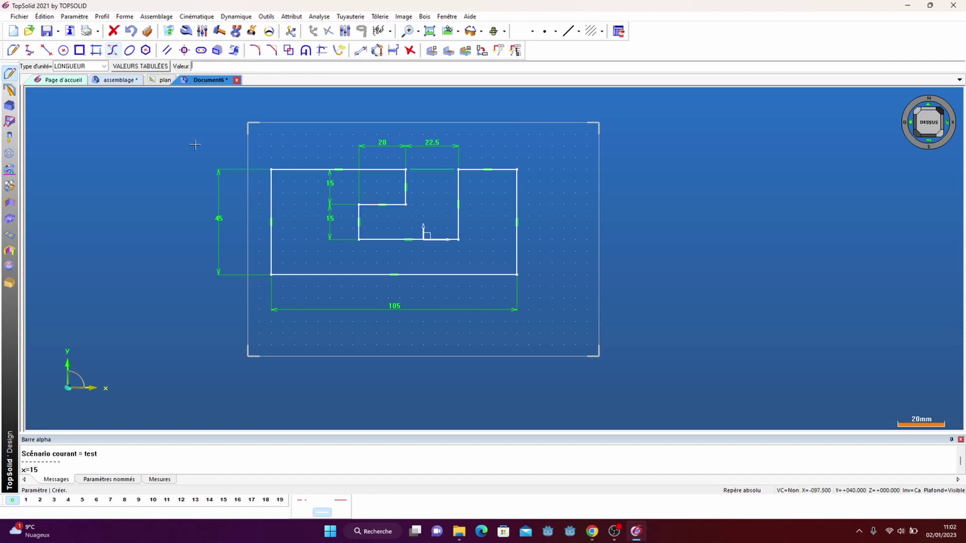
Try to give the notch opening's width dimension the parameter name x
click(420, 146)
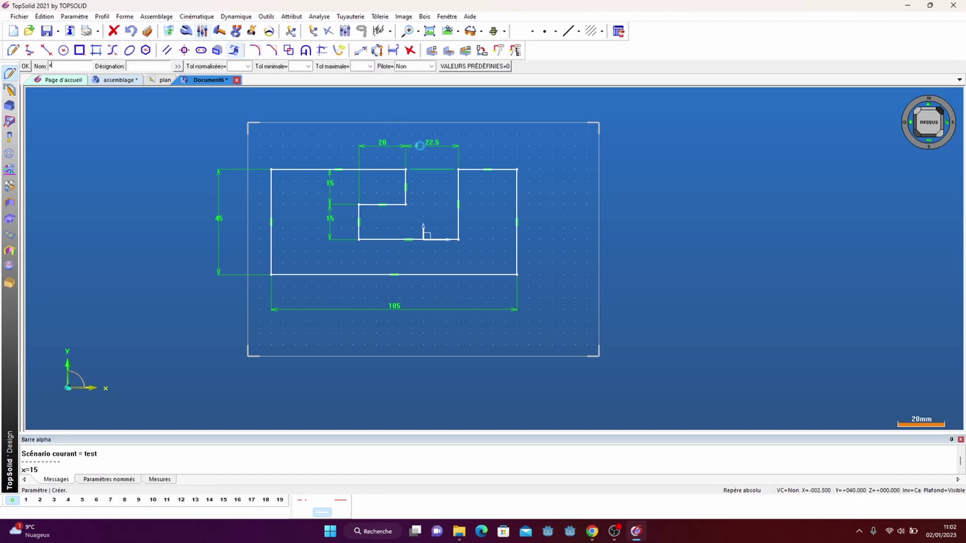
text(x)
key(Return)
Set the notch's opening width and side-recess width dimensions to the parameter x
click(186, 31)
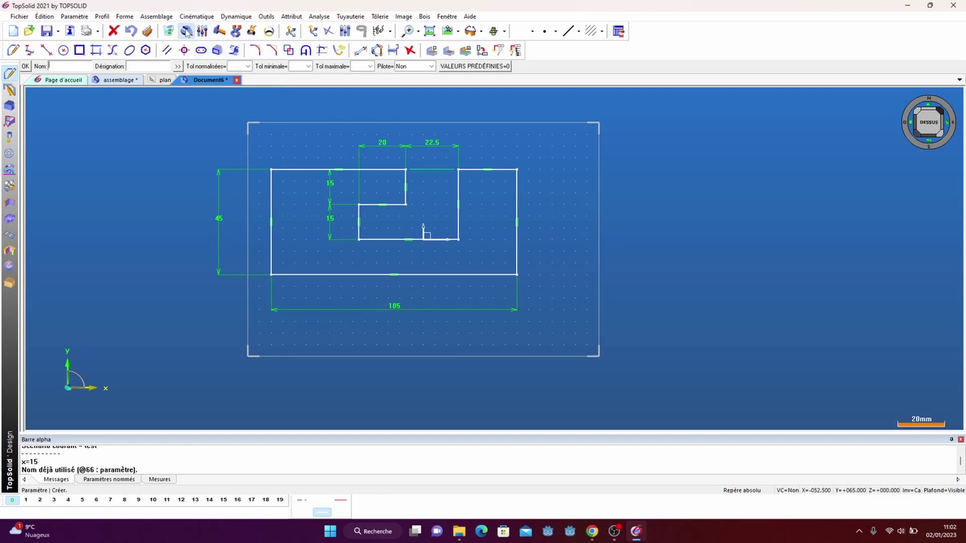
click(437, 145)
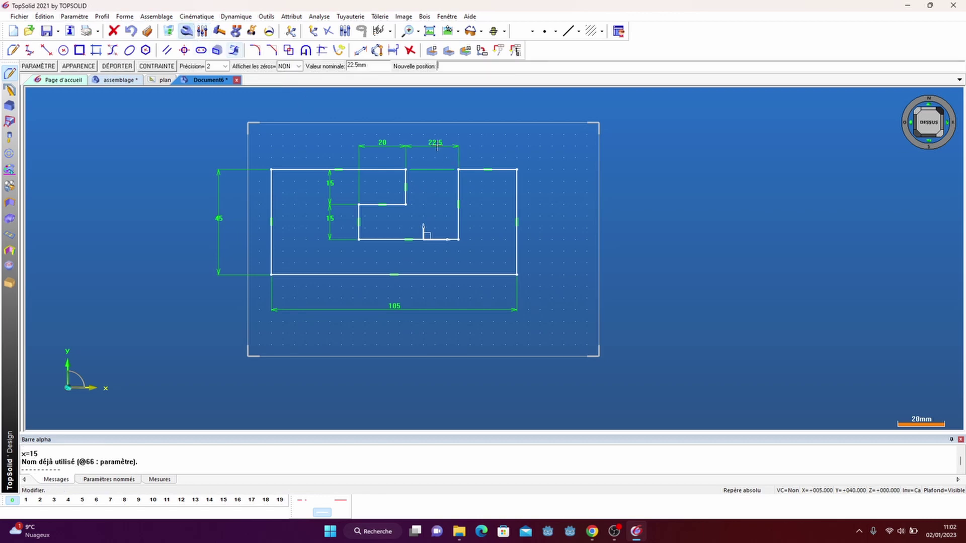
text(x)
key(Return)
click(395, 147)
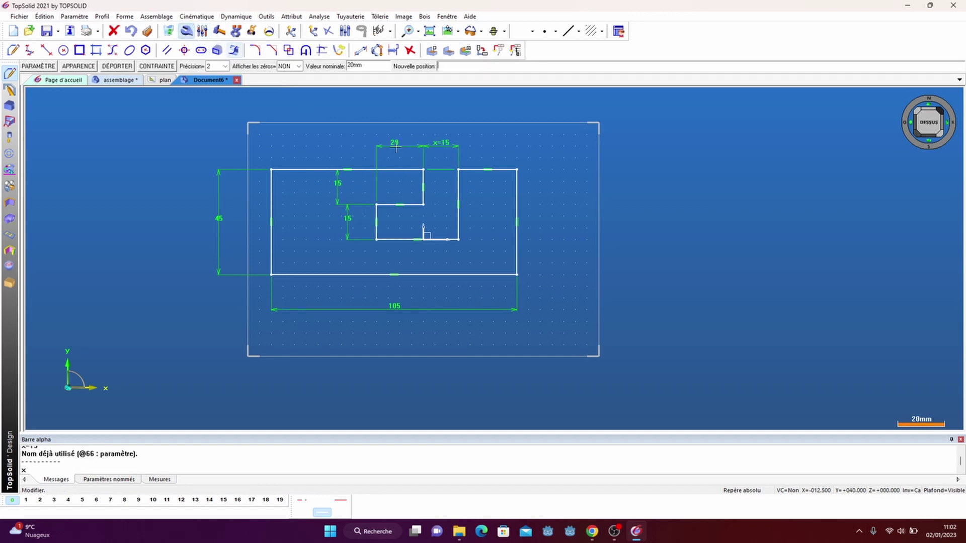
text(x)
key(Return)
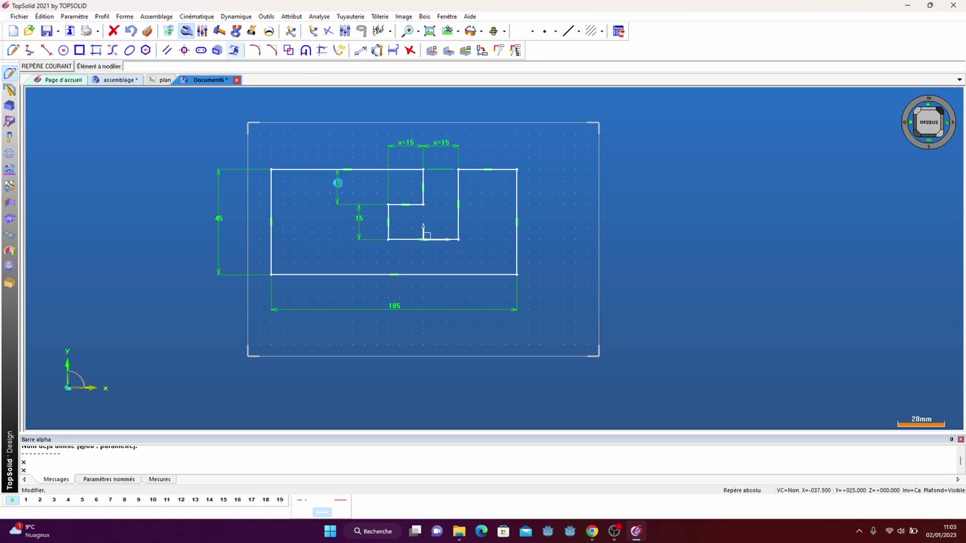
Set the notch's neck height and lower recess height dimensions to the parameter x
click(338, 181)
text(x)
key(Return)
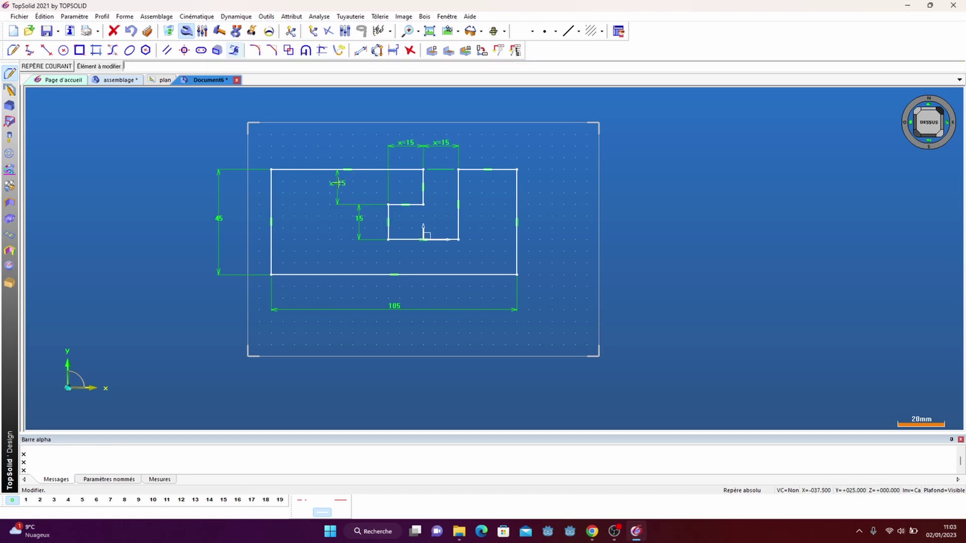
click(358, 218)
text(x)
key(Return)
Check piece A's overall dimensions on the plan and set the outline's length to 9*x and its height to 3*x
click(165, 80)
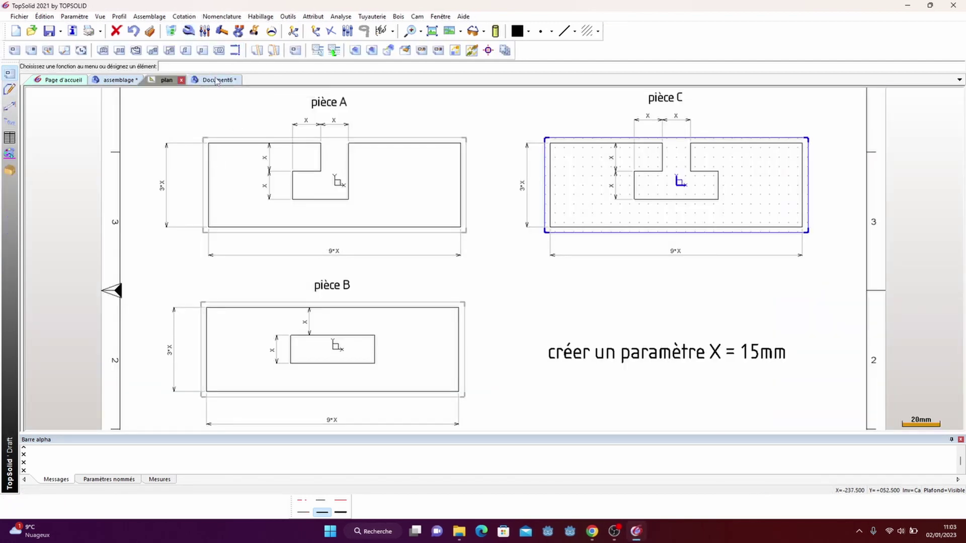
click(216, 81)
click(403, 310)
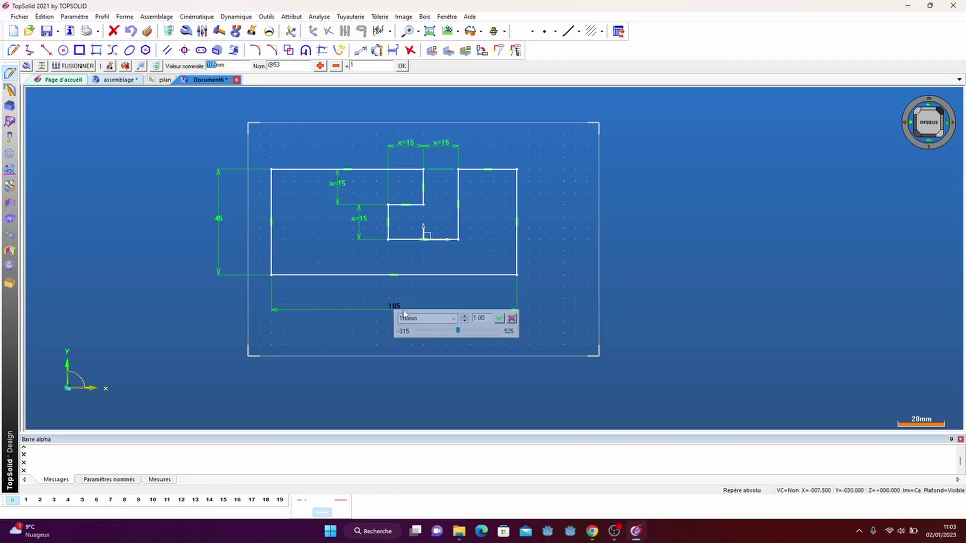
text(9*x)
key(Return)
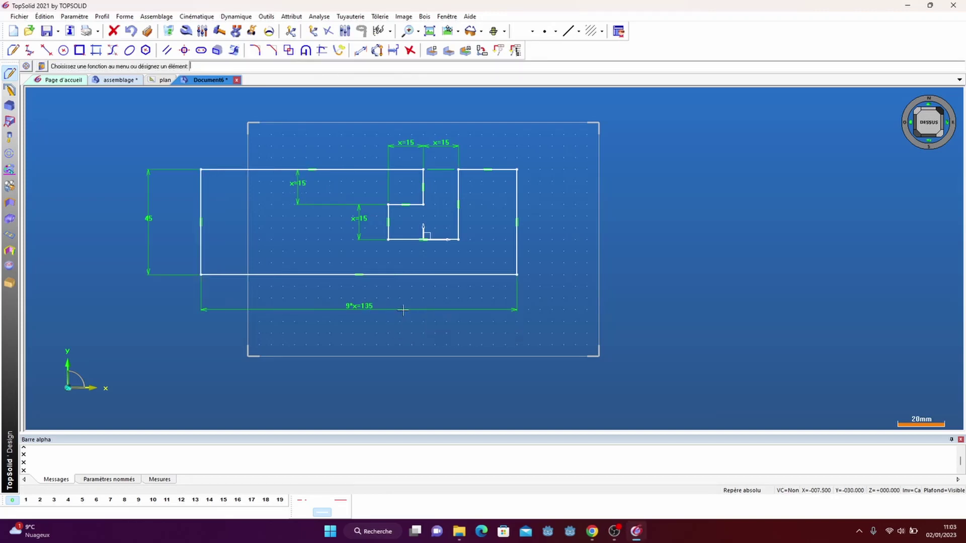
click(148, 218)
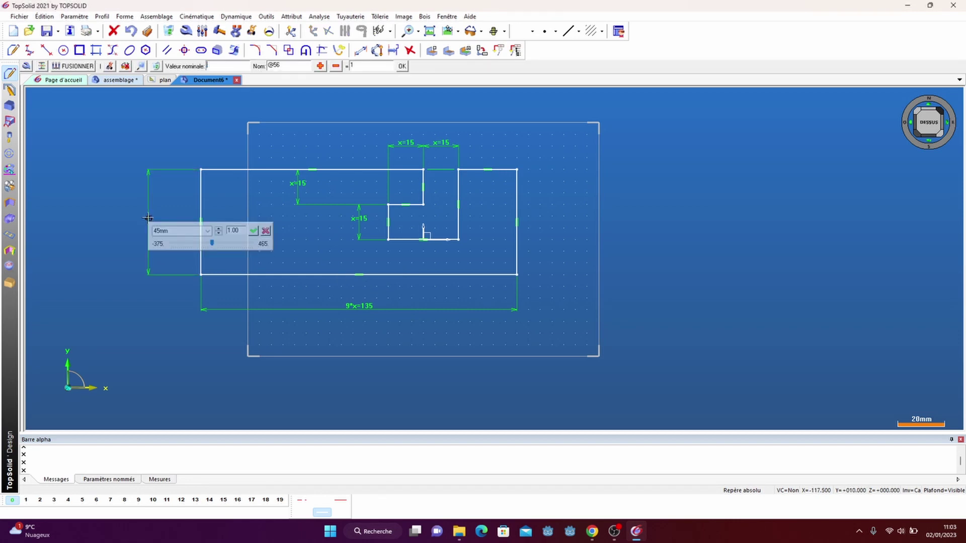
text(3*x)
key(Return)
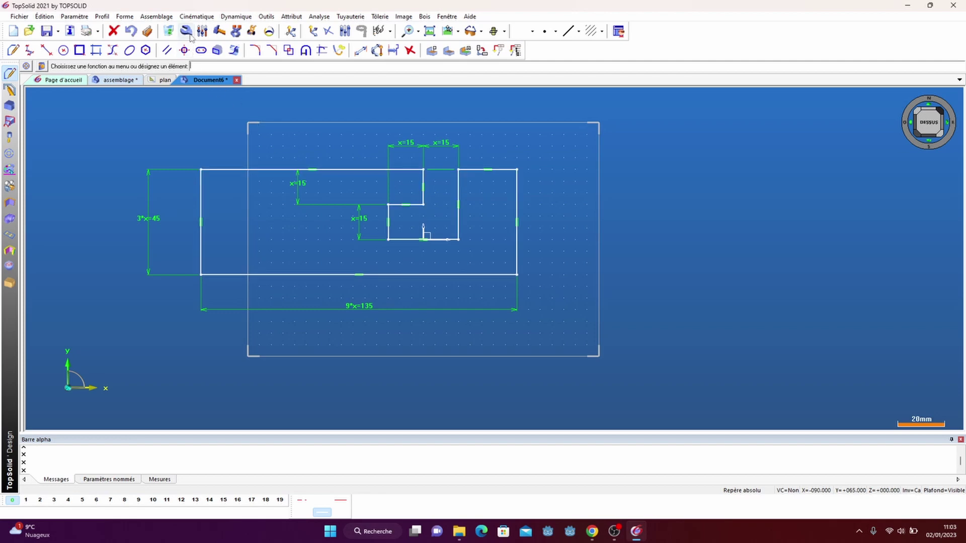
Constrain the outline's overall length and the notch's opening width to be symmetric about the Y axis
click(186, 31)
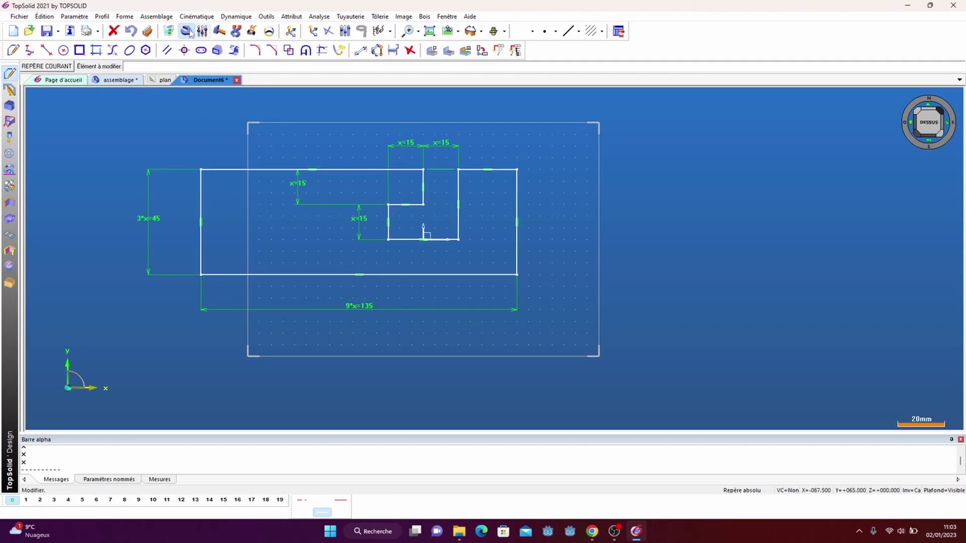
click(367, 307)
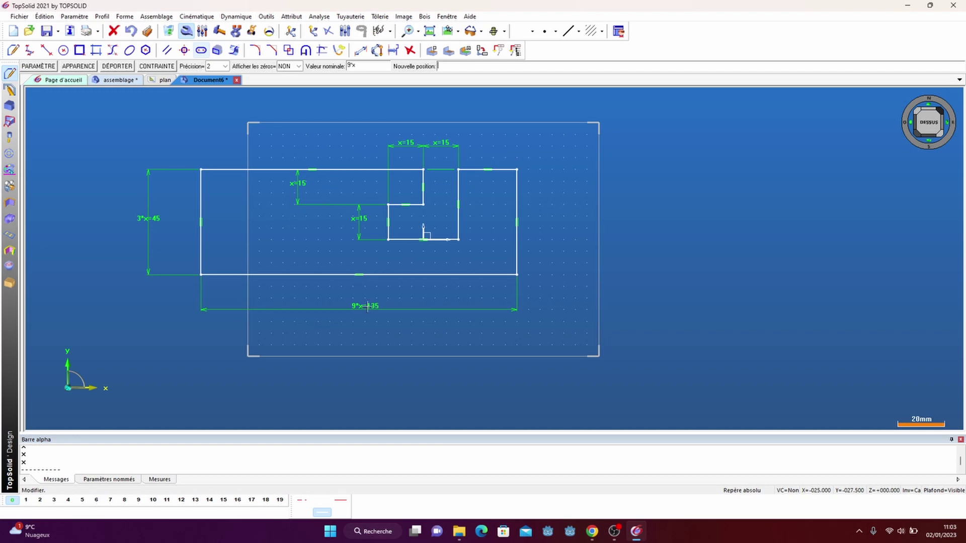
click(160, 68)
click(24, 67)
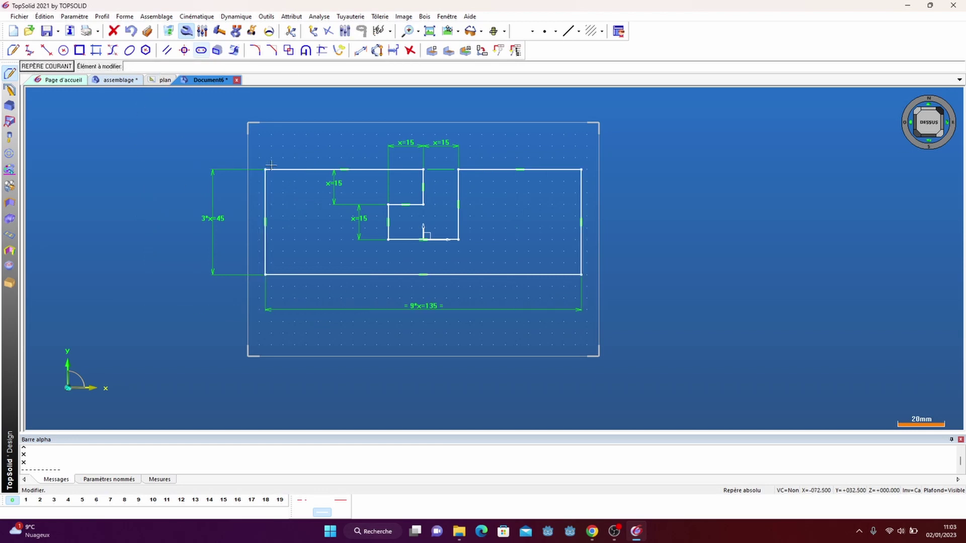
click(445, 144)
click(229, 143)
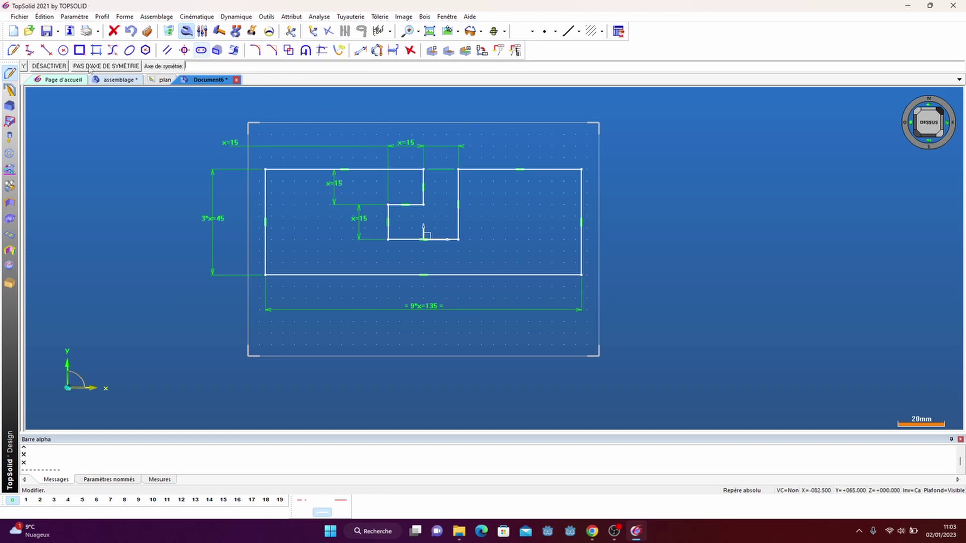
click(24, 67)
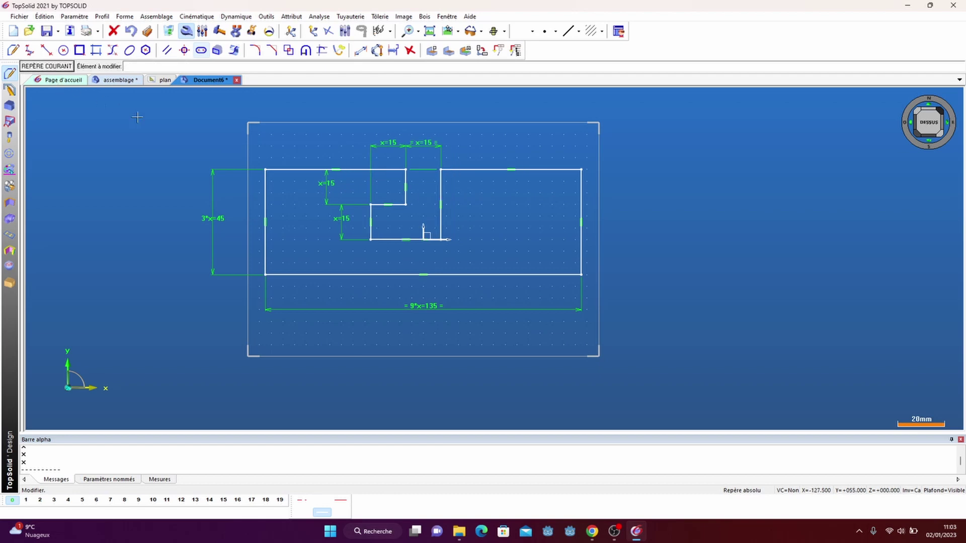
Constrain the outline's overall height to be symmetric about the X axis
click(218, 218)
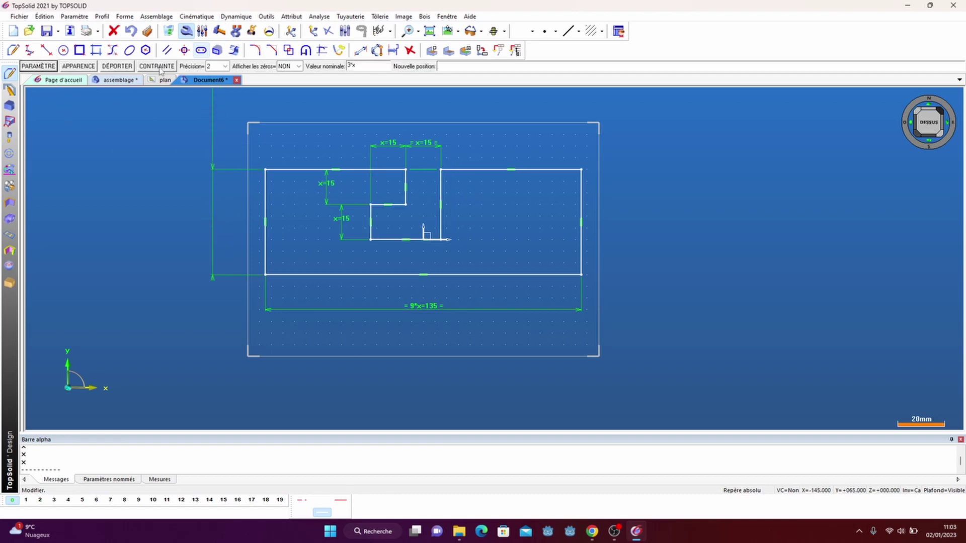
click(24, 67)
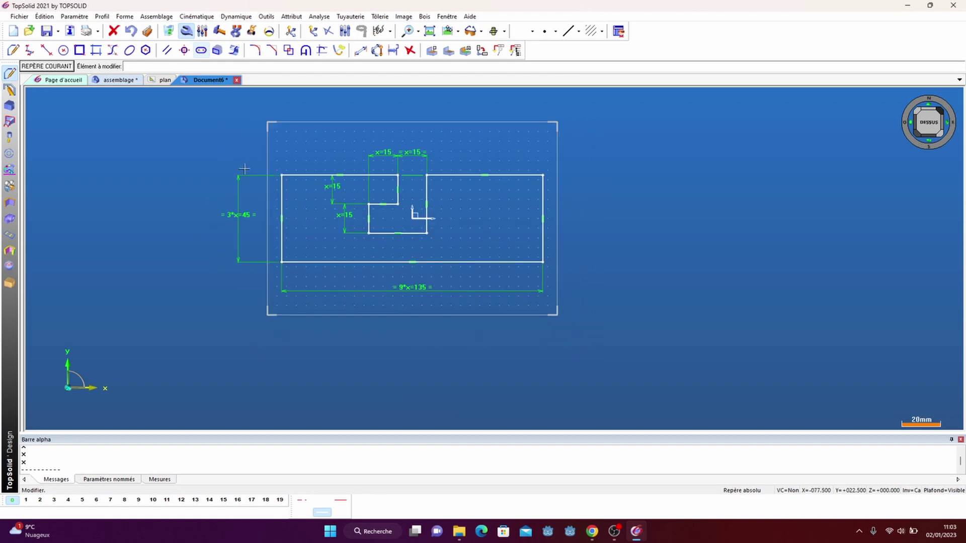
scroll(239, 158, down, 1)
scroll(285, 186, up, 1)
scroll(336, 187, up, 1)
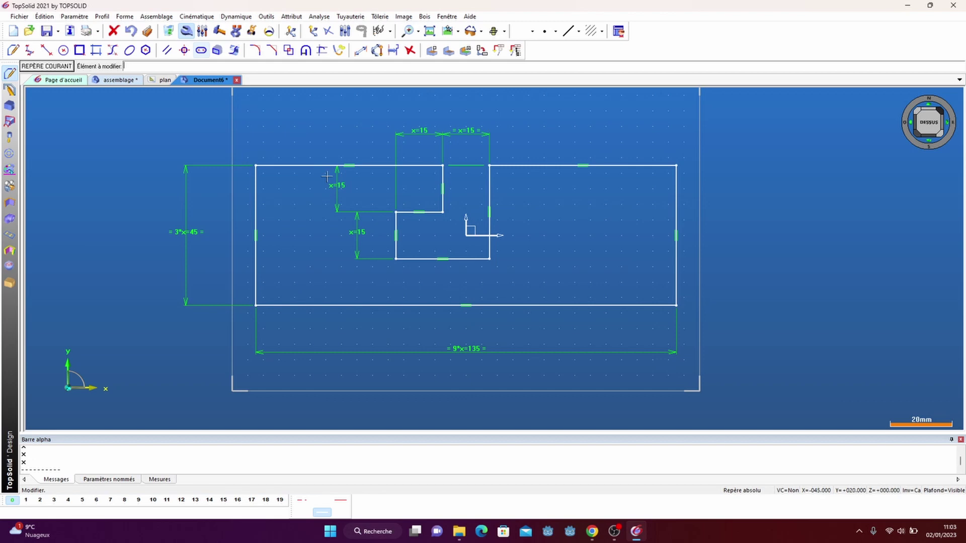
scroll(326, 176, down, 1)
scroll(378, 130, down, 1)
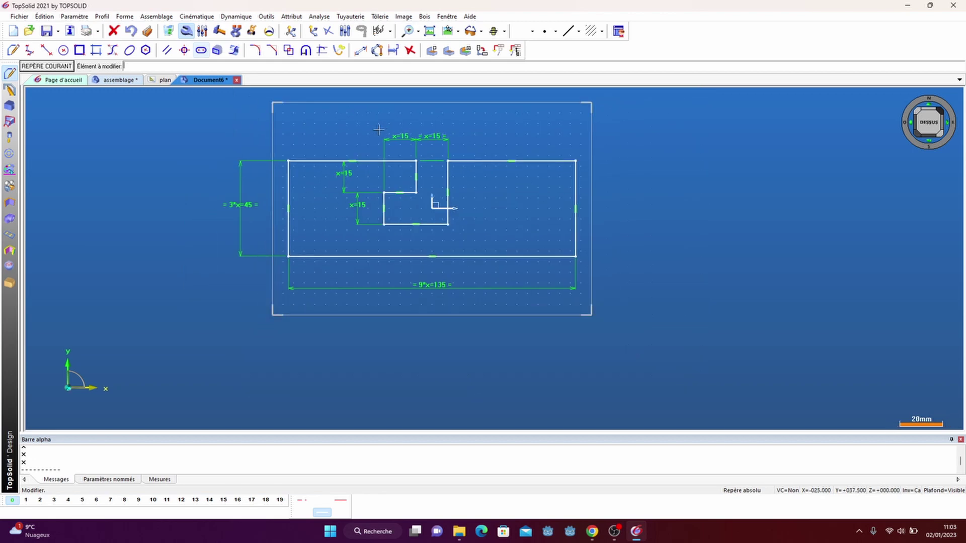
Extrude piece A's profile into a solid with a height of 15 mm
click(125, 16)
click(133, 29)
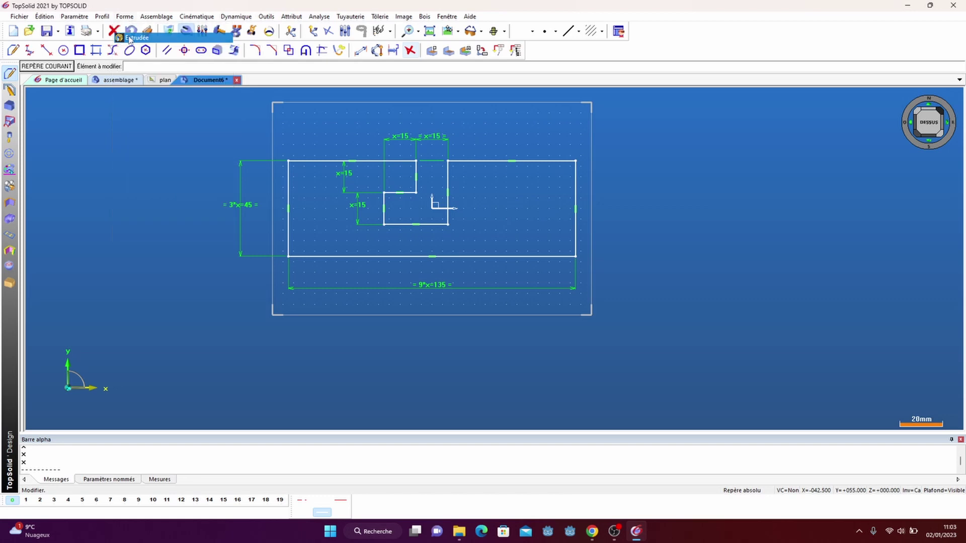
click(301, 160)
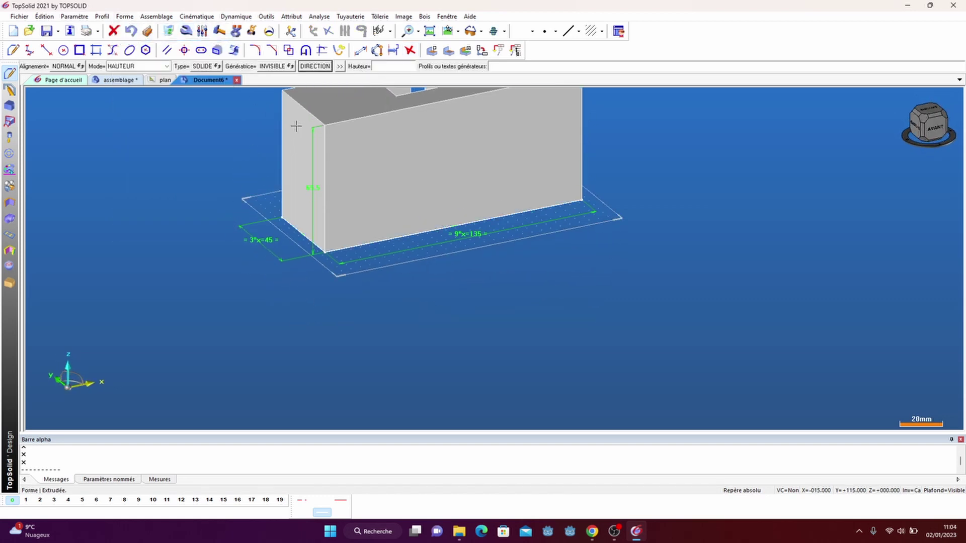
key(Return)
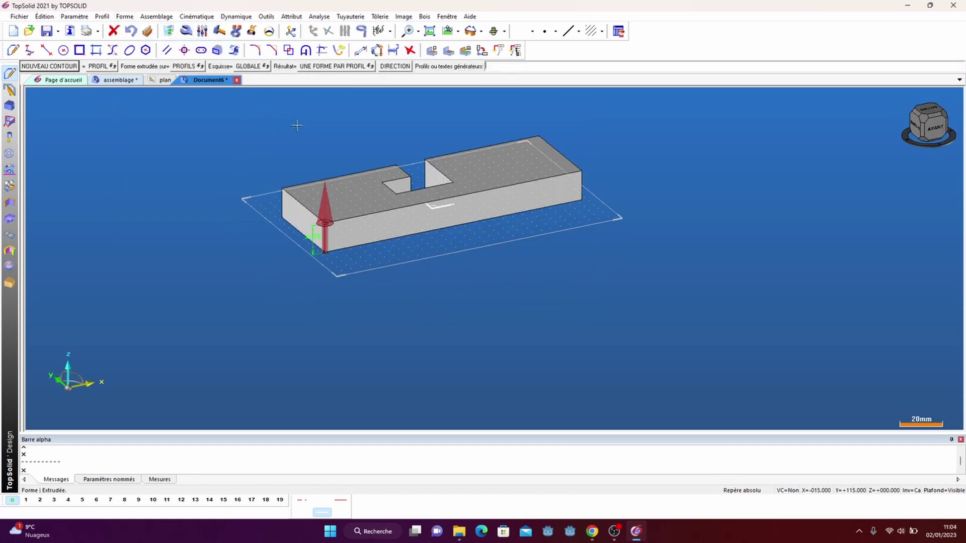
Define the extruded solid as a wood part with the designation A
scroll(397, 275, down, 3)
click(425, 17)
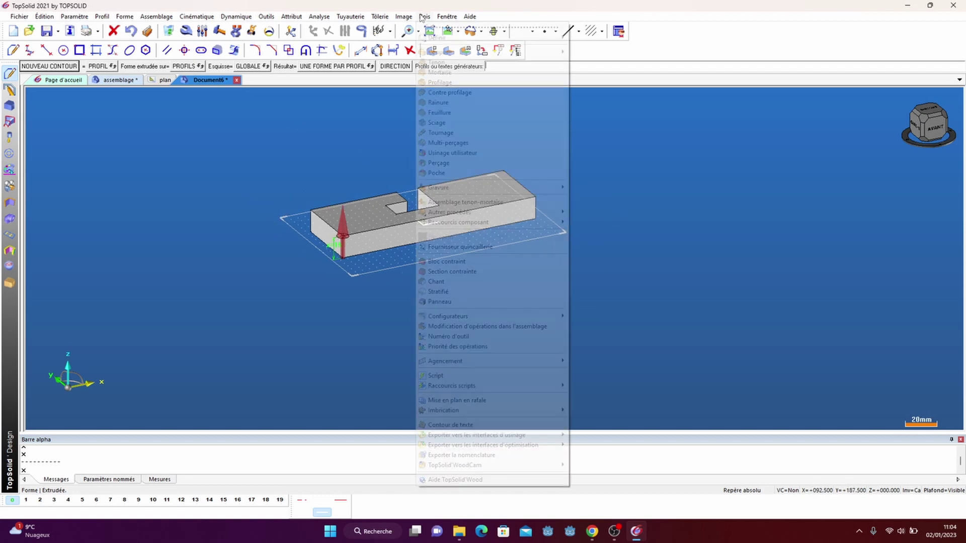
mouse_move(432, 37)
click(604, 43)
click(475, 185)
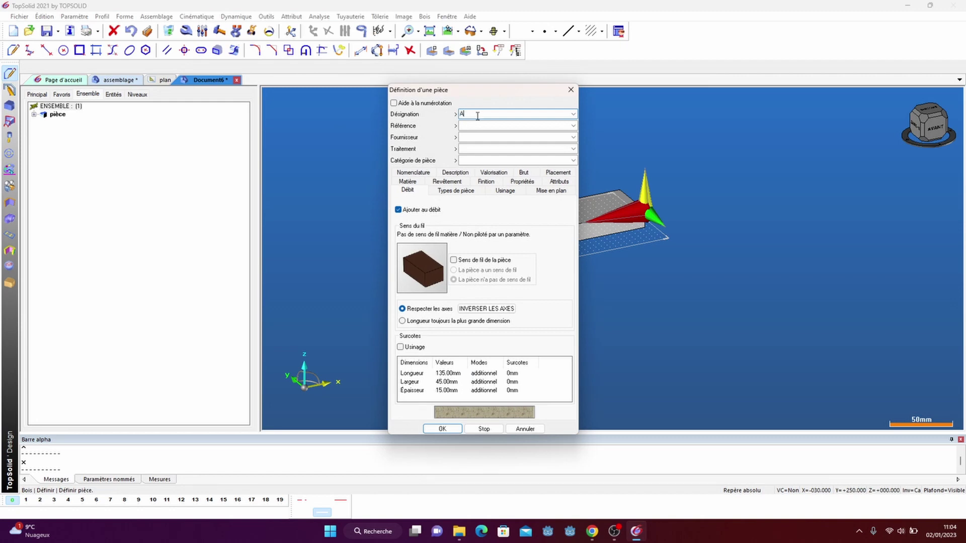
click(445, 429)
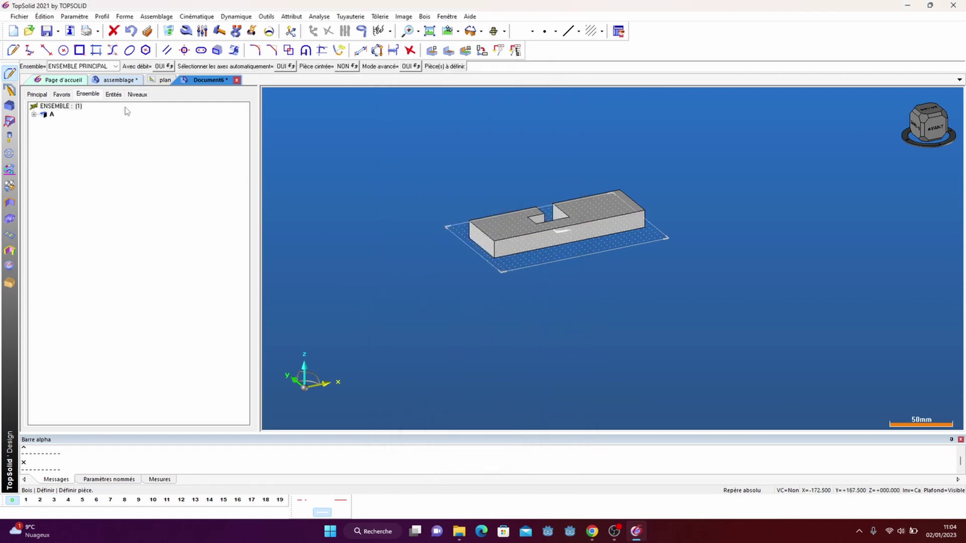
Start saving the document under a new name and create and open a folder named casse tete tuto in Projets
click(58, 31)
click(66, 63)
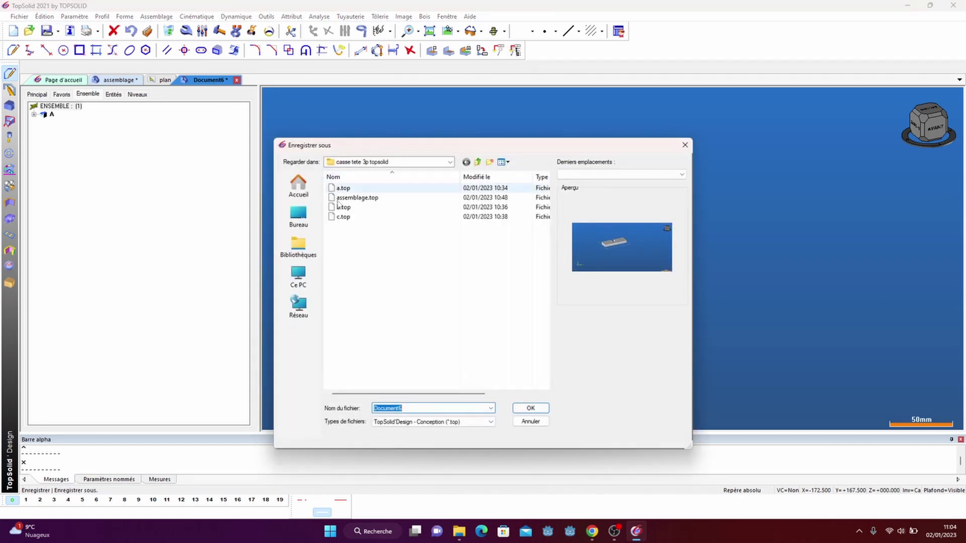
click(478, 161)
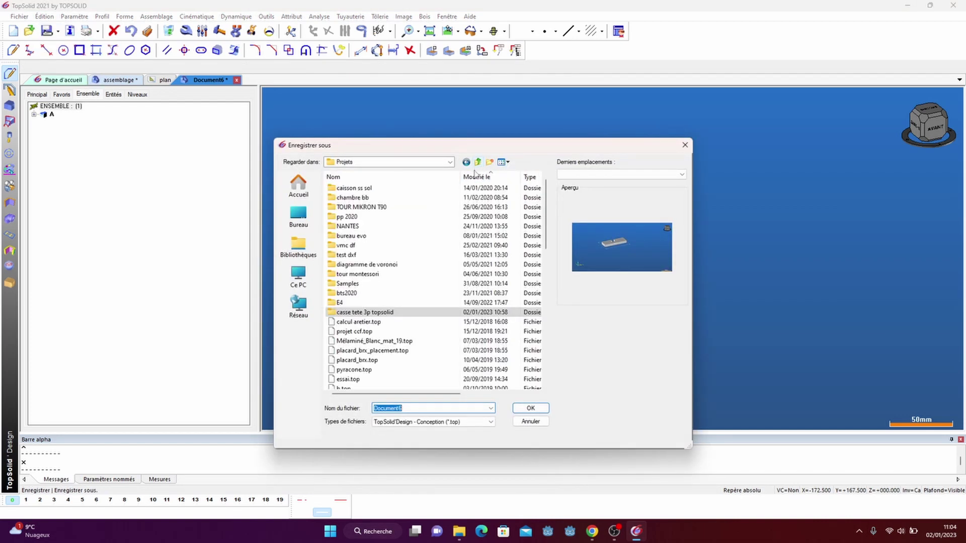
click(488, 162)
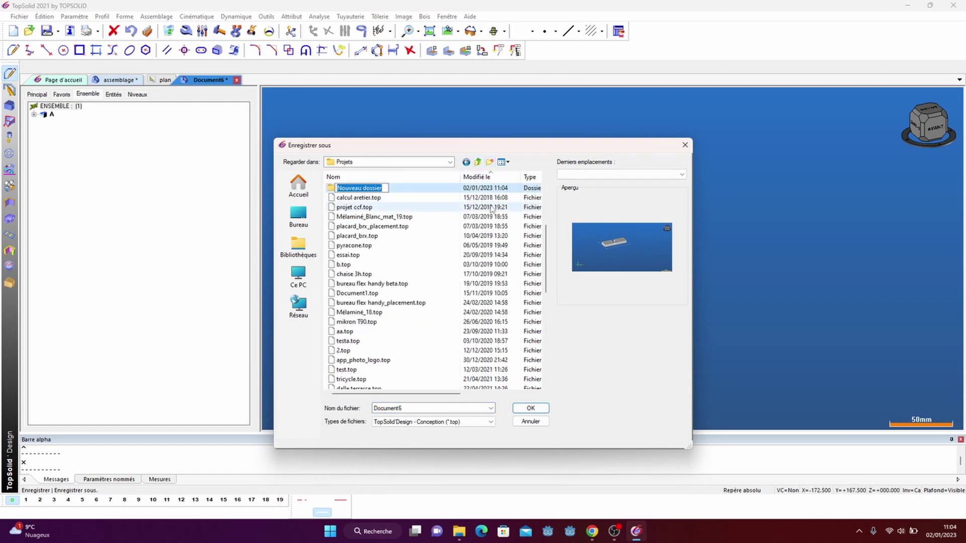
text(casse tete tuto)
key(Return)
key(Return)
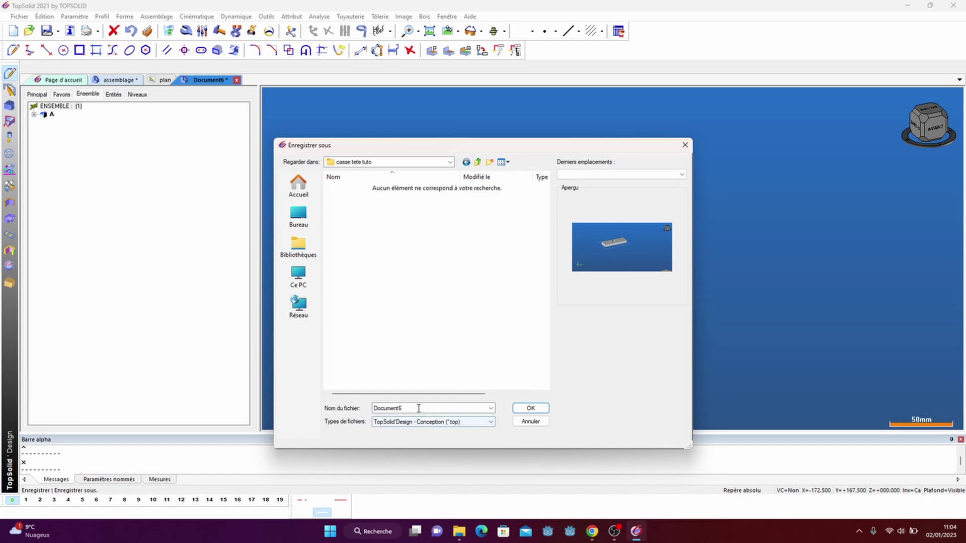
Save the document in the casse tete tuto folder under the file name A
double_click(400, 408)
text(A)
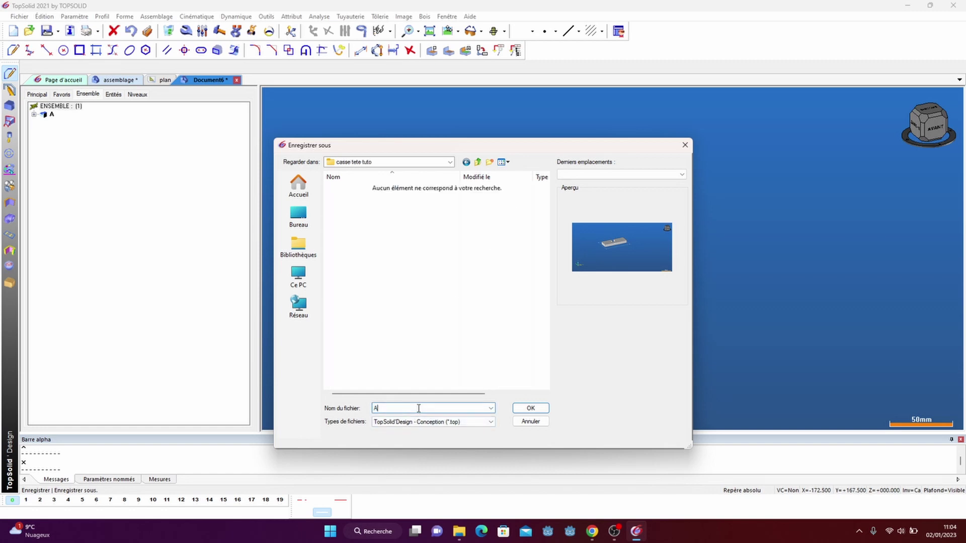
click(530, 408)
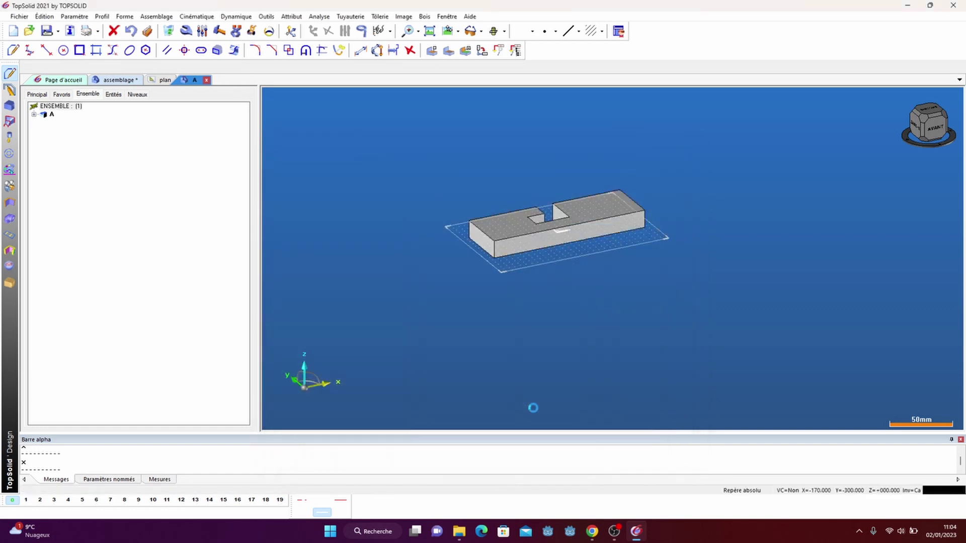
Create a new design document for piece B and consult its drawing on the plan
click(13, 31)
click(452, 342)
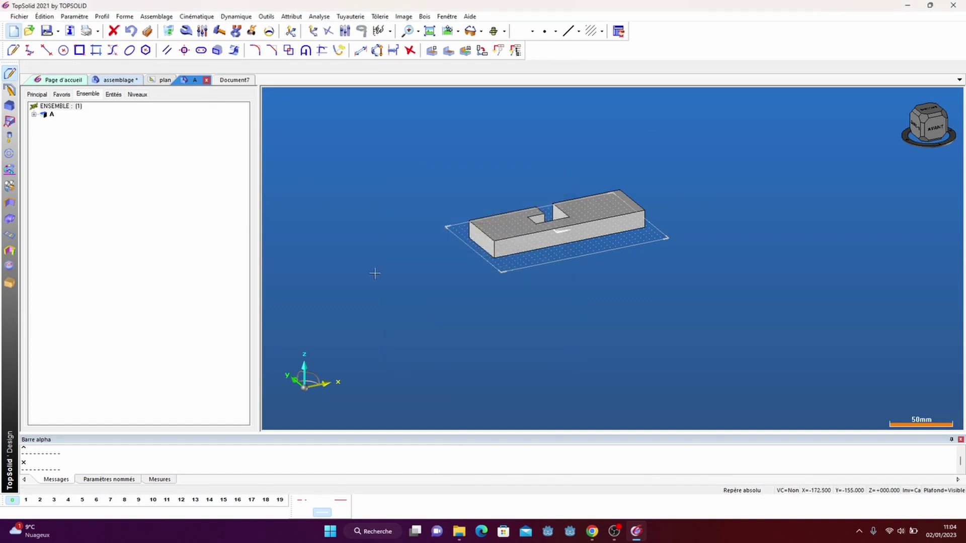
click(165, 81)
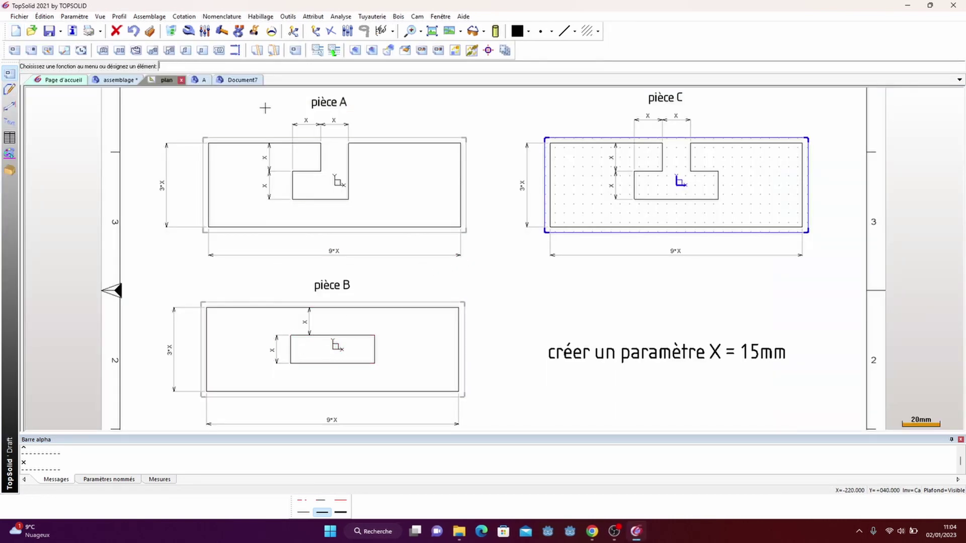
click(242, 81)
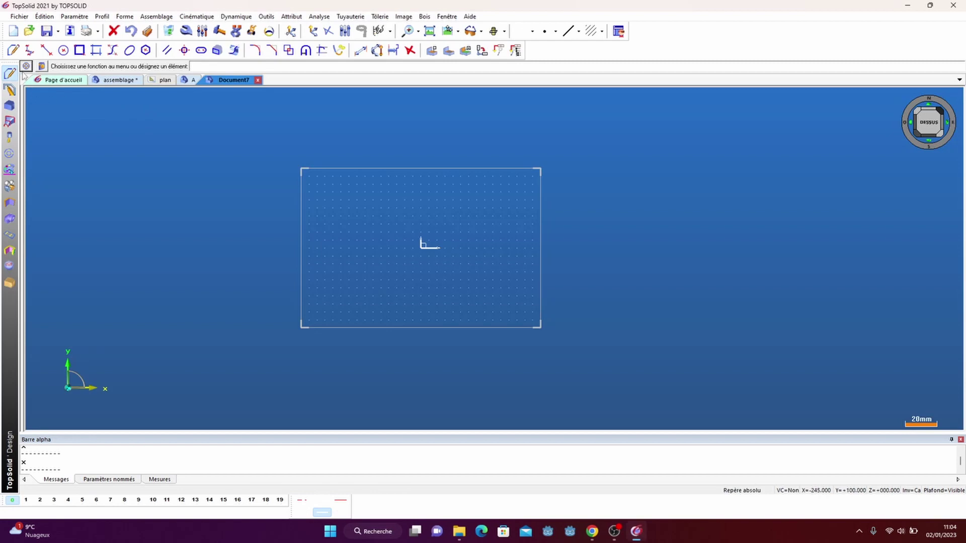
Draw a rectangular contour about 167.5 by 62.5 mm around the origin and constrain it symmetrically about both the X and Y axes
click(11, 49)
click(48, 67)
click(288, 188)
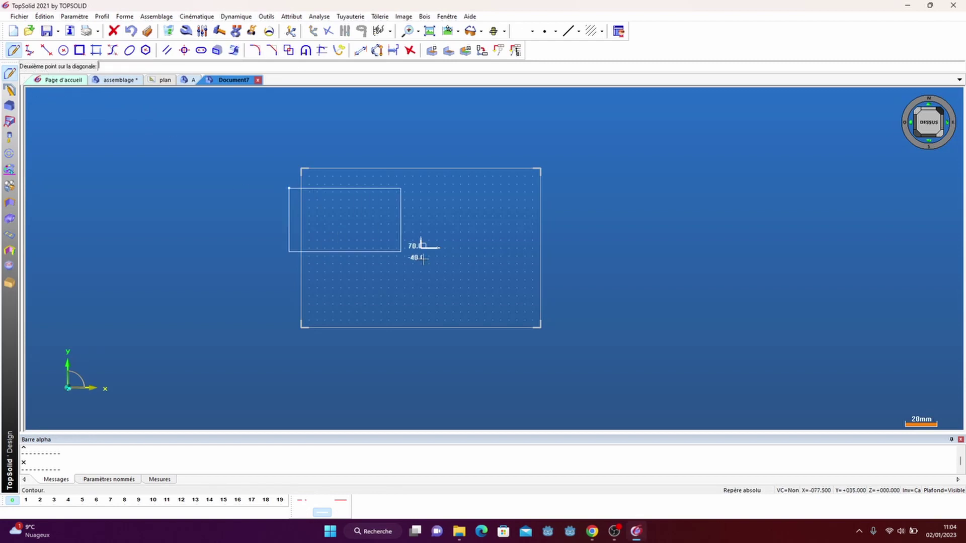
click(556, 287)
click(104, 68)
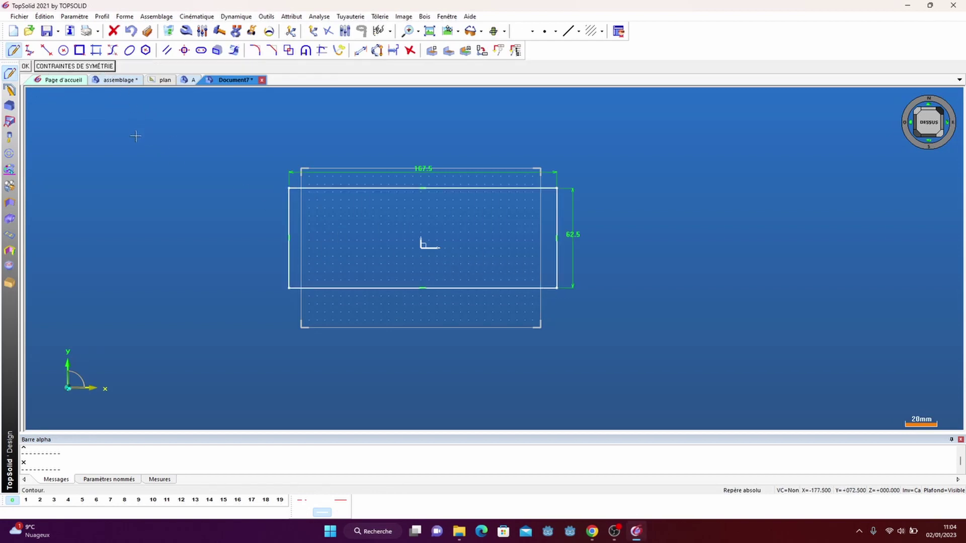
click(61, 69)
click(25, 67)
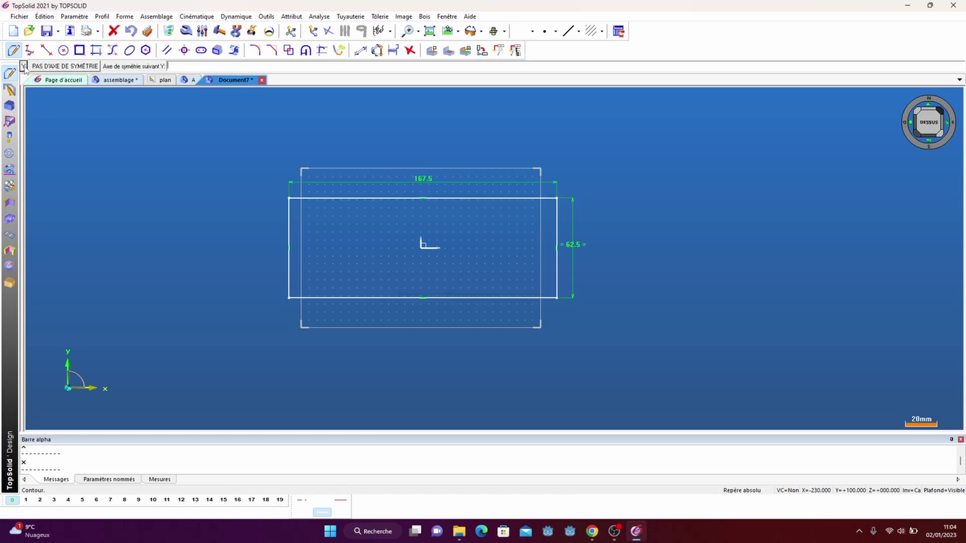
click(25, 67)
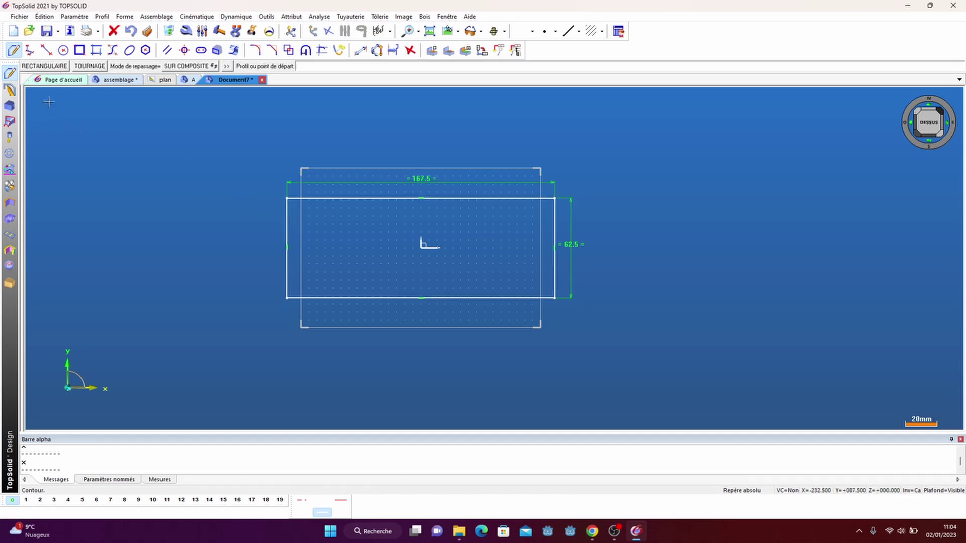
Draw an inner rectangular contour about 55 by 17.5 mm around the origin and constrain it symmetrically about both axes
click(50, 69)
click(380, 231)
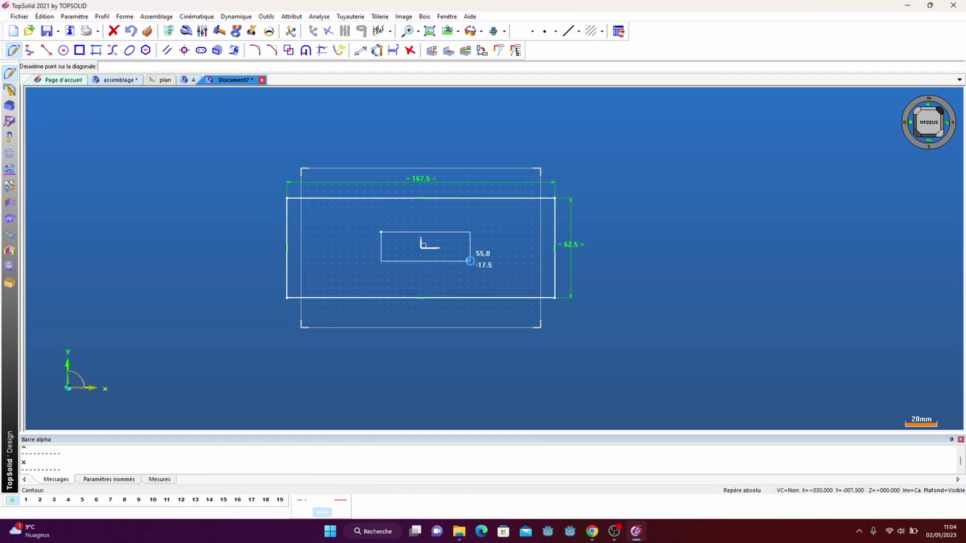
click(469, 260)
click(92, 67)
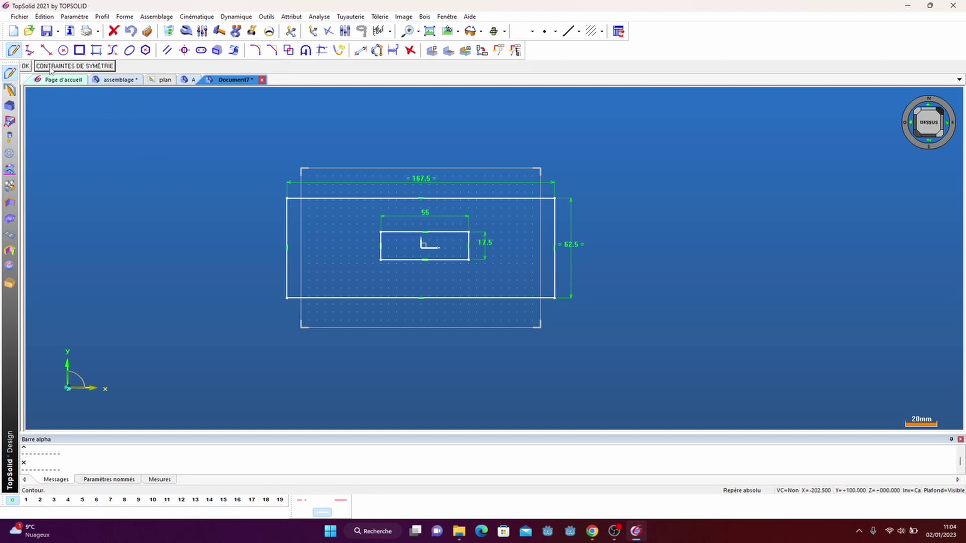
click(51, 69)
click(23, 67)
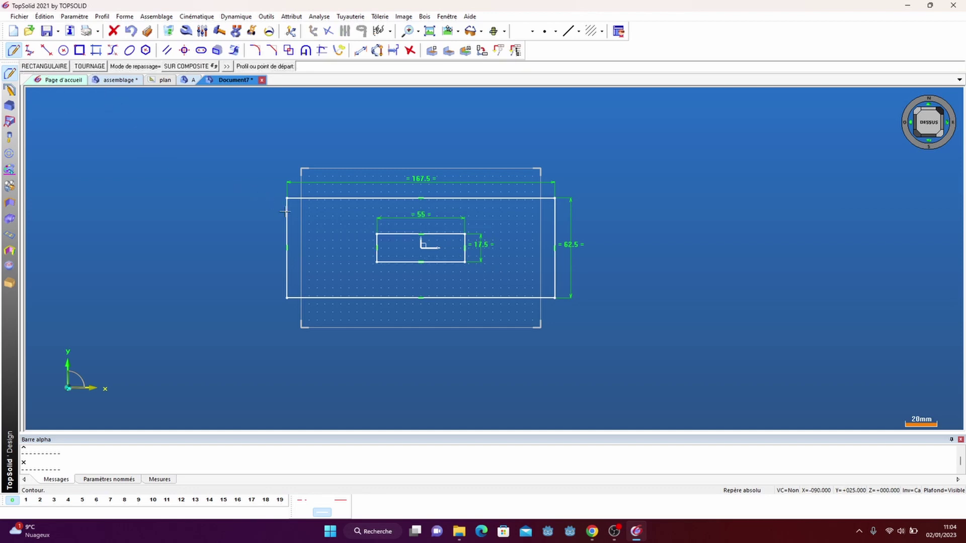
scroll(421, 308, up, 2)
key(Escape)
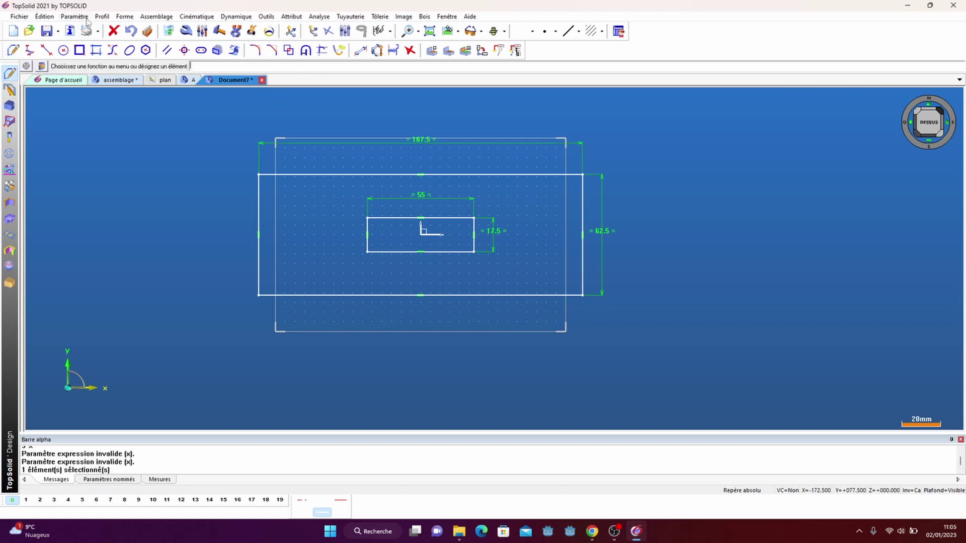
Create a length parameter named x with the value 15 mm
click(83, 17)
click(80, 35)
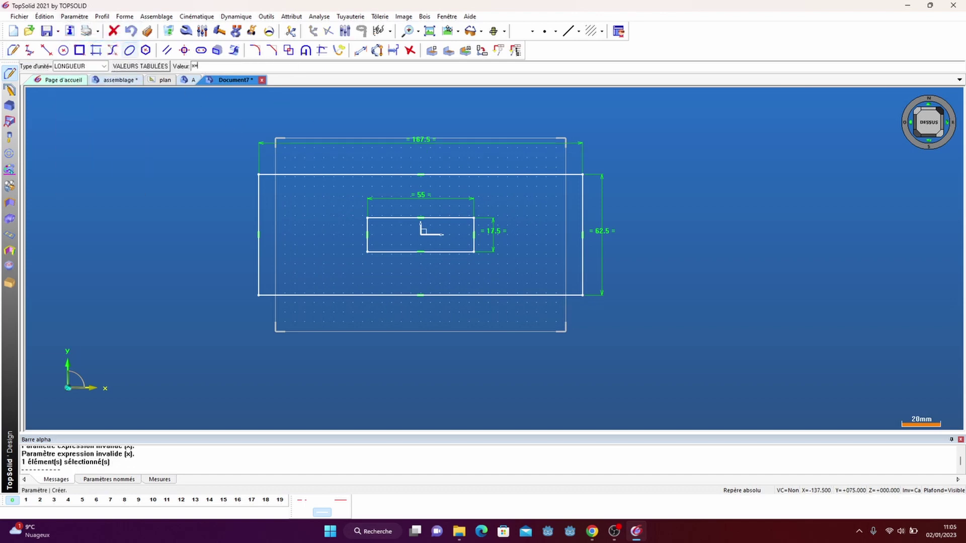
text(x=15)
key(Return)
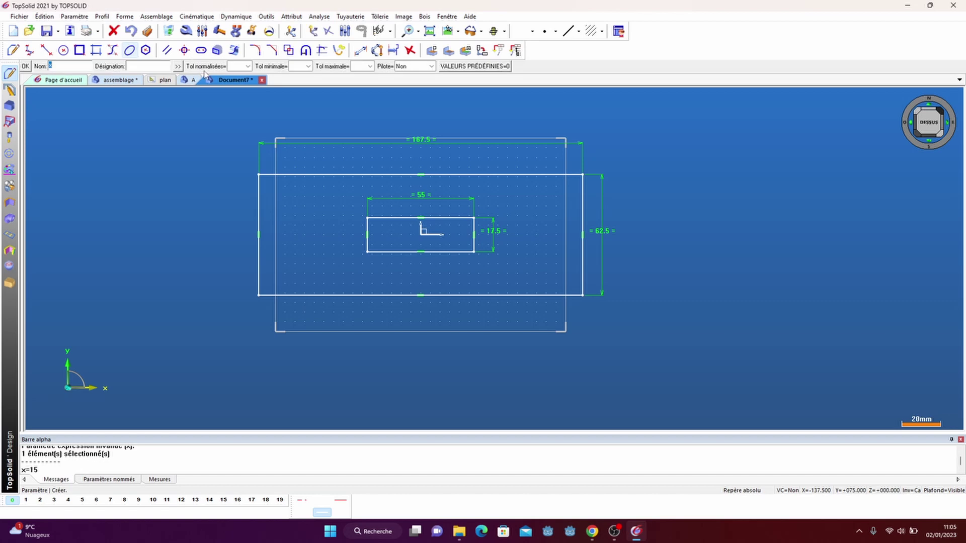
key(Return)
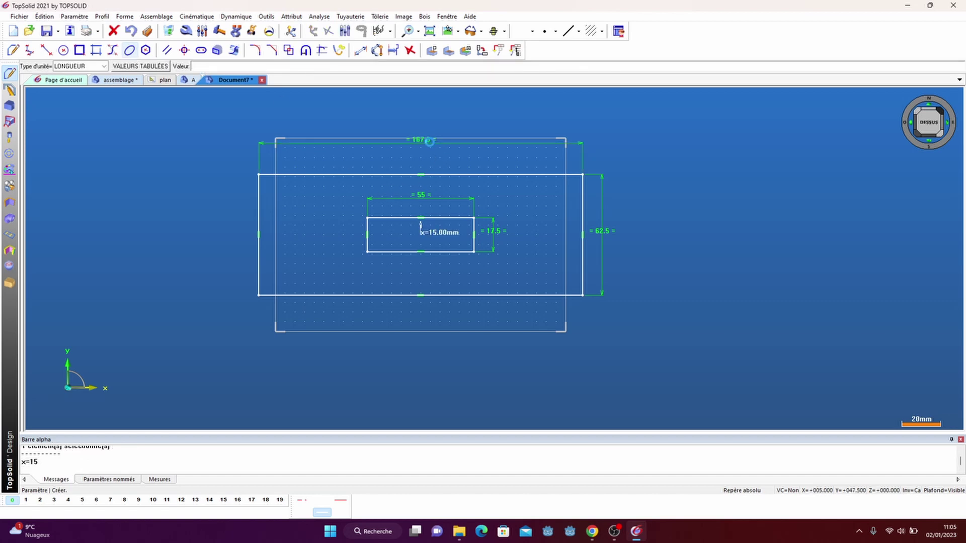
click(430, 142)
text(9*x)
key(Return)
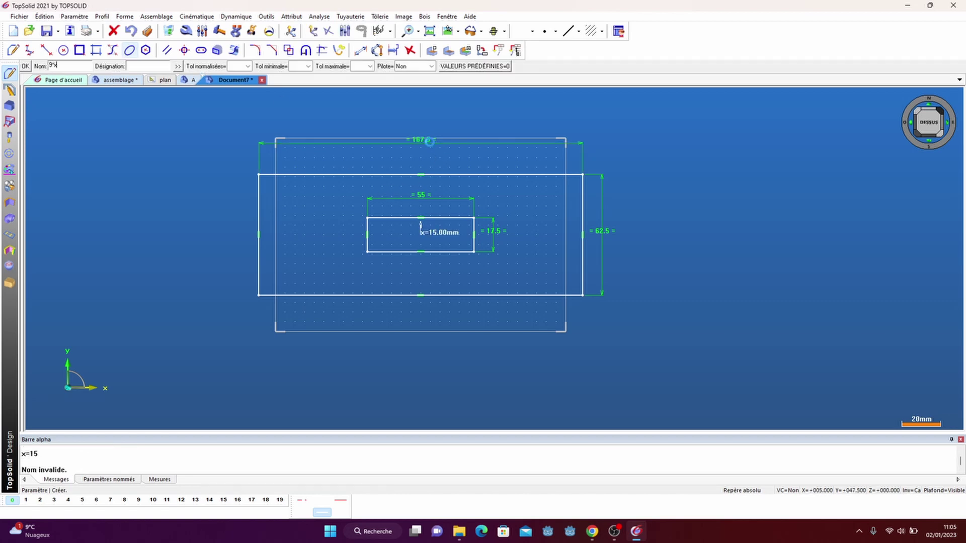
key(Escape)
Set the outer rectangle's length to 9*x and its height to 3*x
click(440, 144)
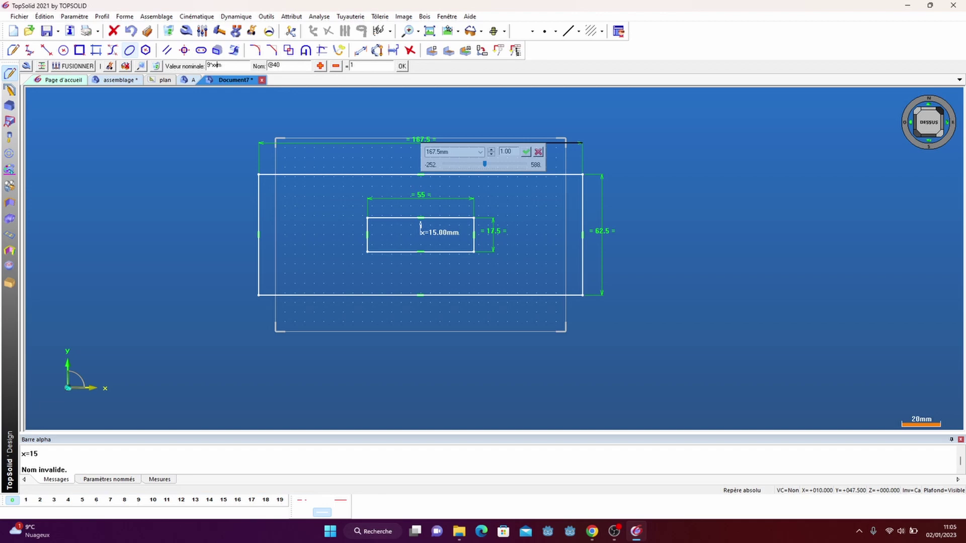
key(Return)
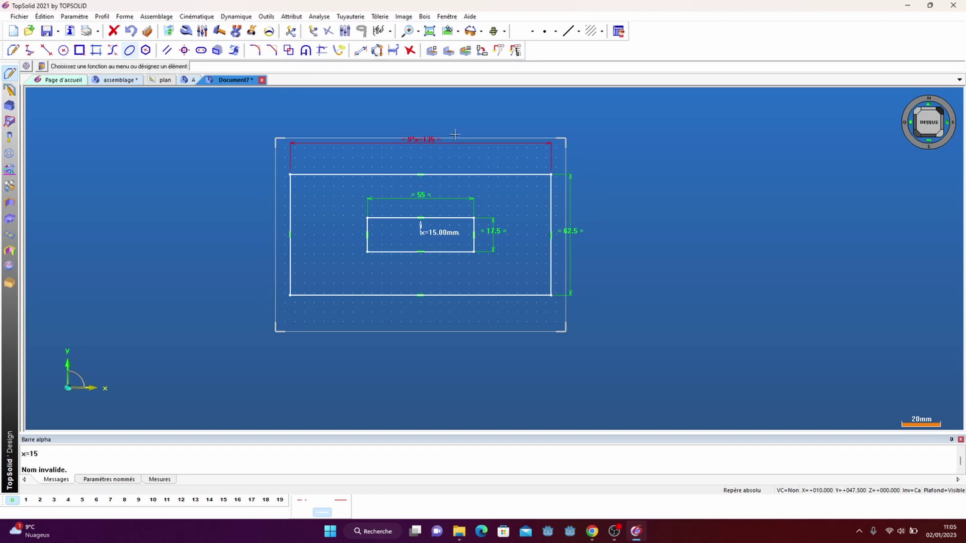
click(573, 232)
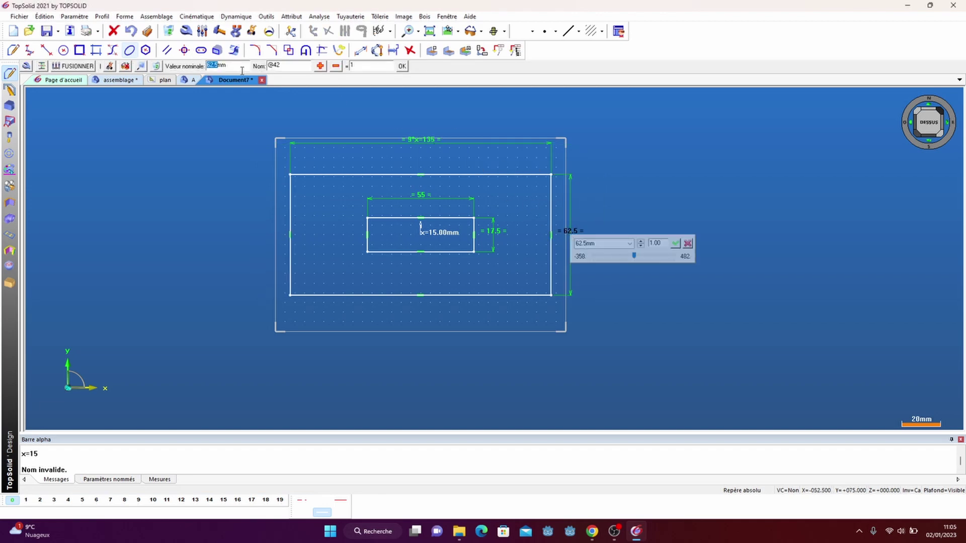
text(3*x)
key(Return)
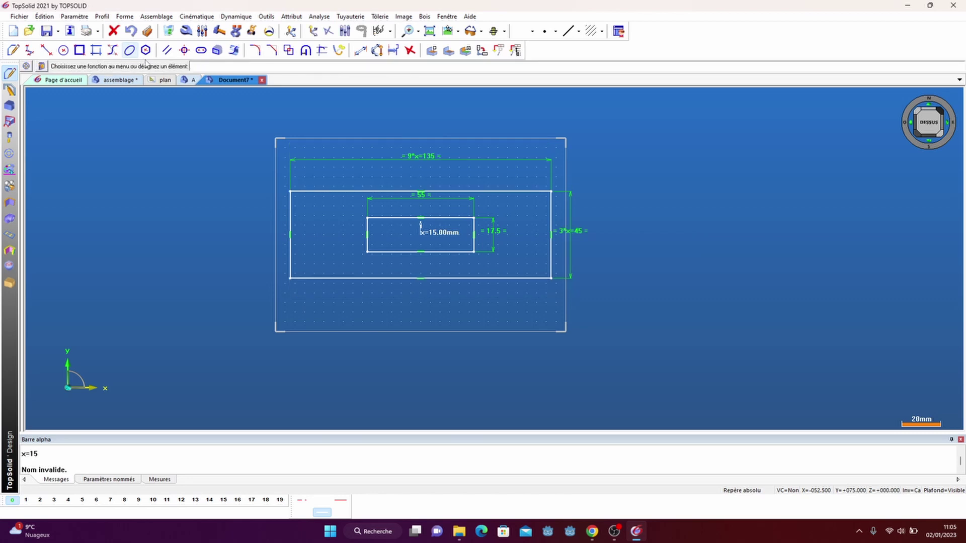
Set the inner rectangle's length to 3*x and its height to x
click(426, 201)
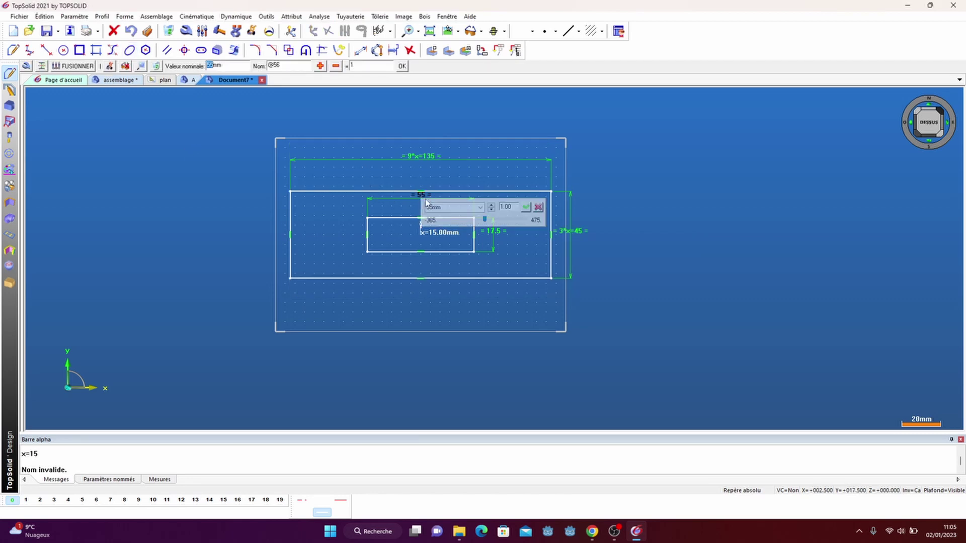
key(Return)
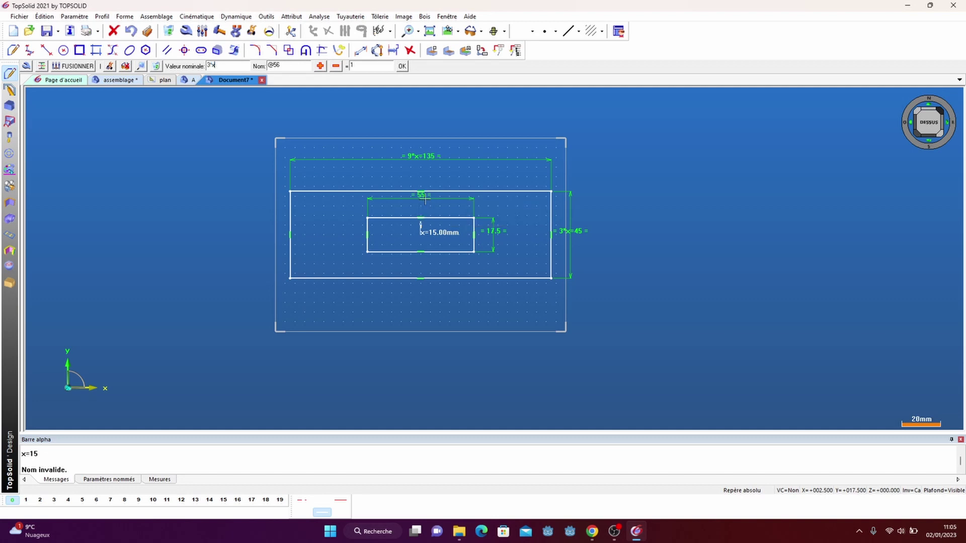
click(483, 231)
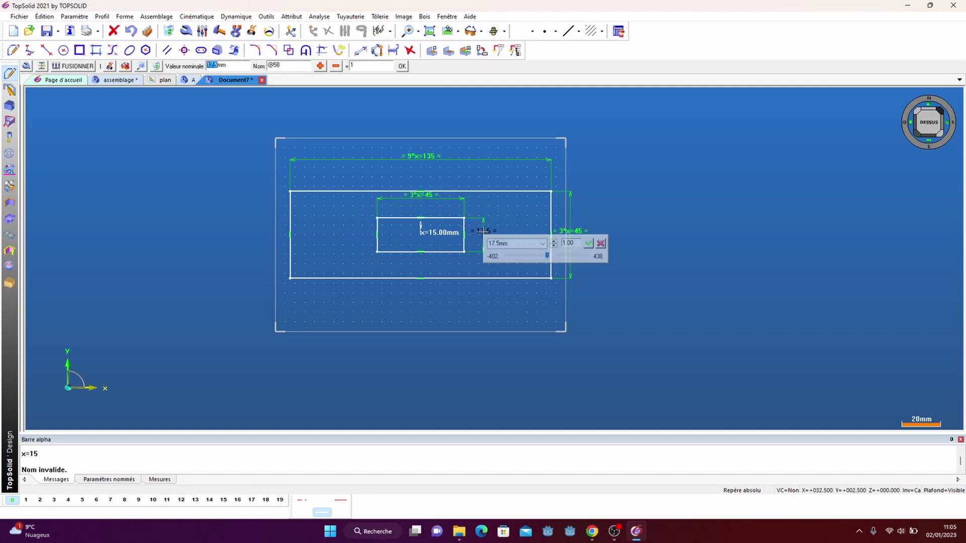
key(Return)
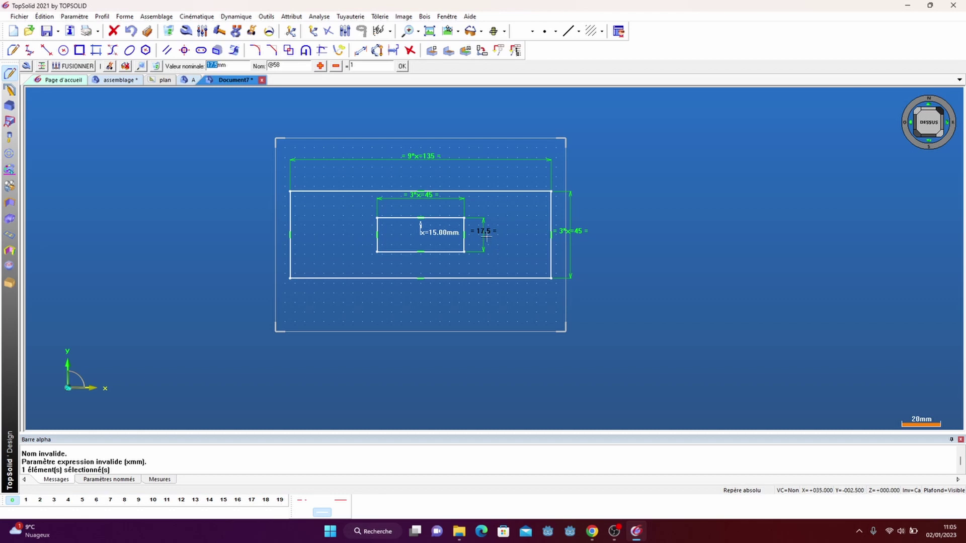
key(Return)
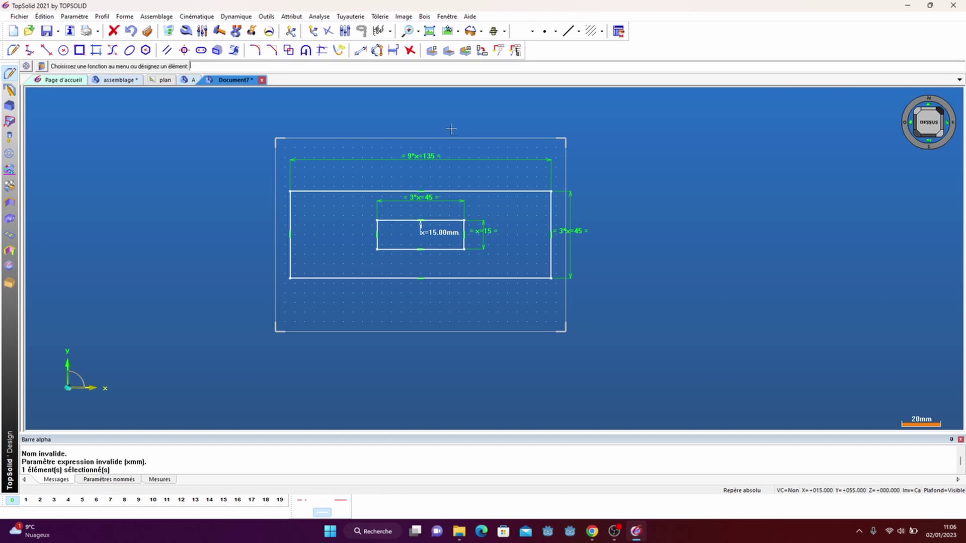
Extrude the outer rectangle into a solid block with a height of x
click(425, 17)
mouse_move(437, 37)
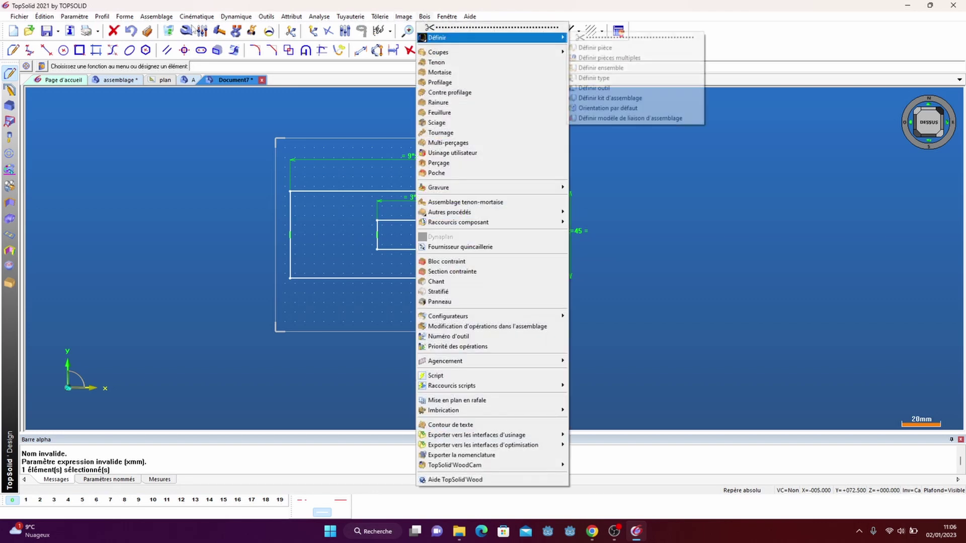
mouse_move(124, 16)
click(146, 33)
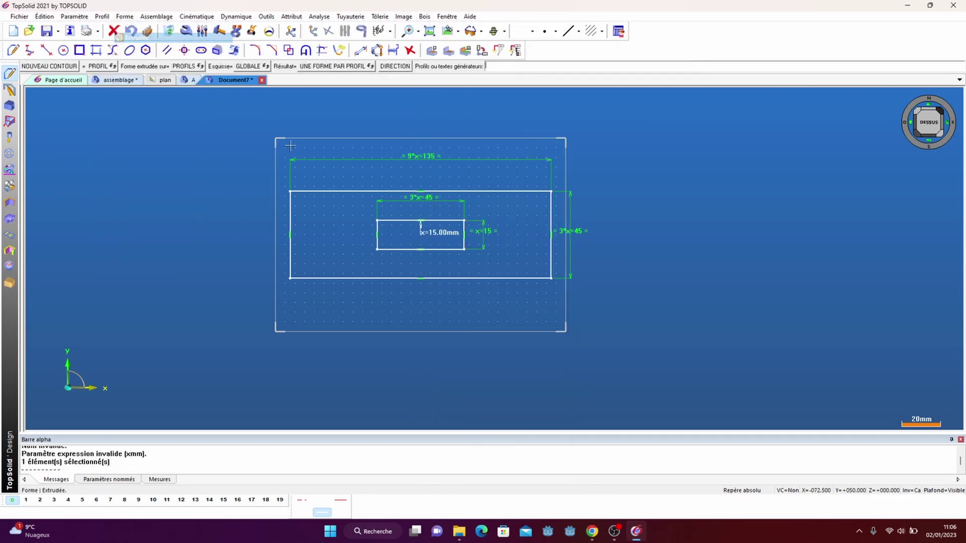
click(311, 192)
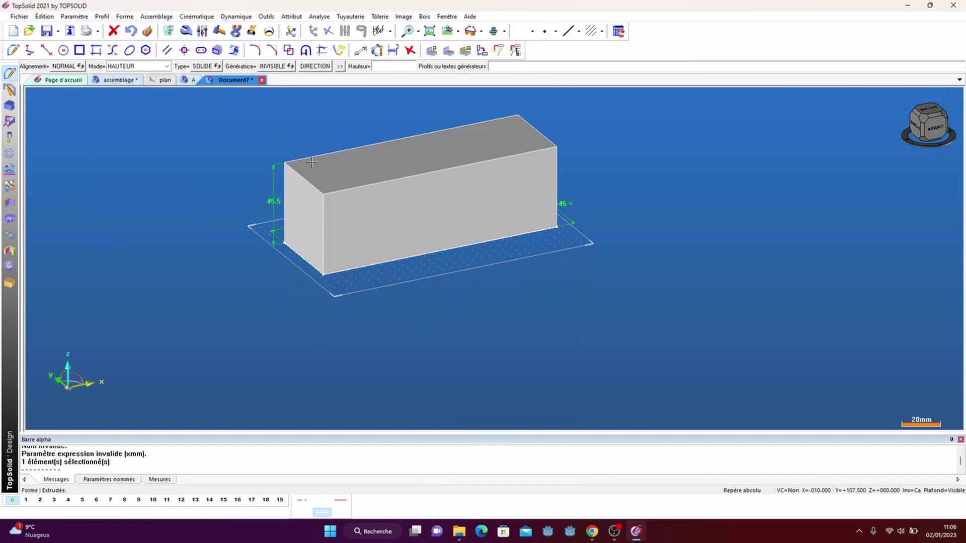
text(x)
key(Return)
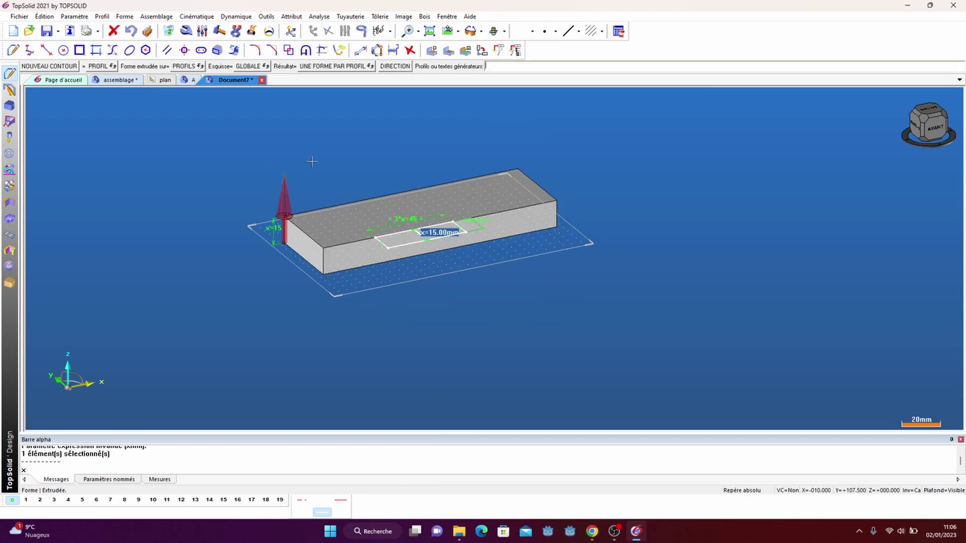
Cut the inner rectangle through the block with the wood Sawing (Sciage) operation
click(422, 18)
click(437, 122)
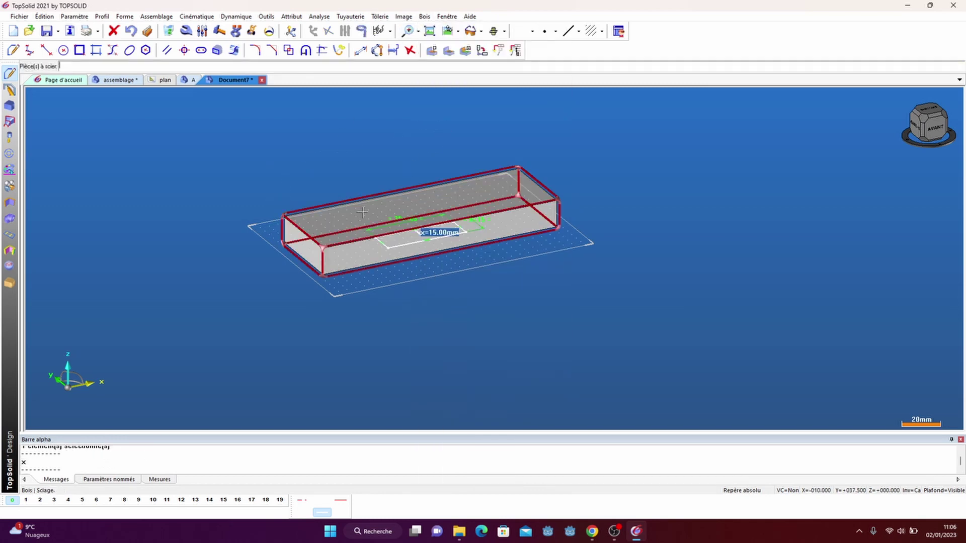
click(382, 243)
click(406, 141)
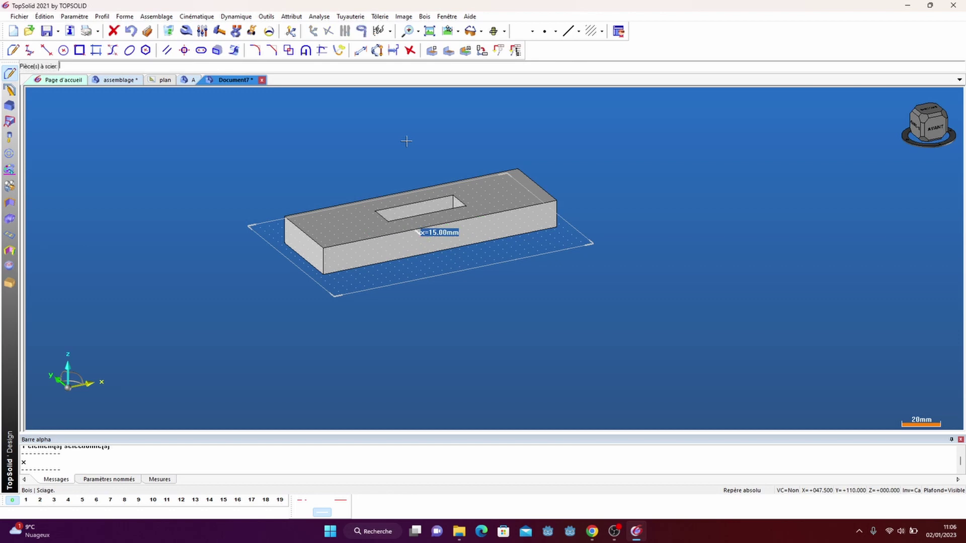
scroll(427, 154, down, 1)
middle_drag(549, 156, 515, 174)
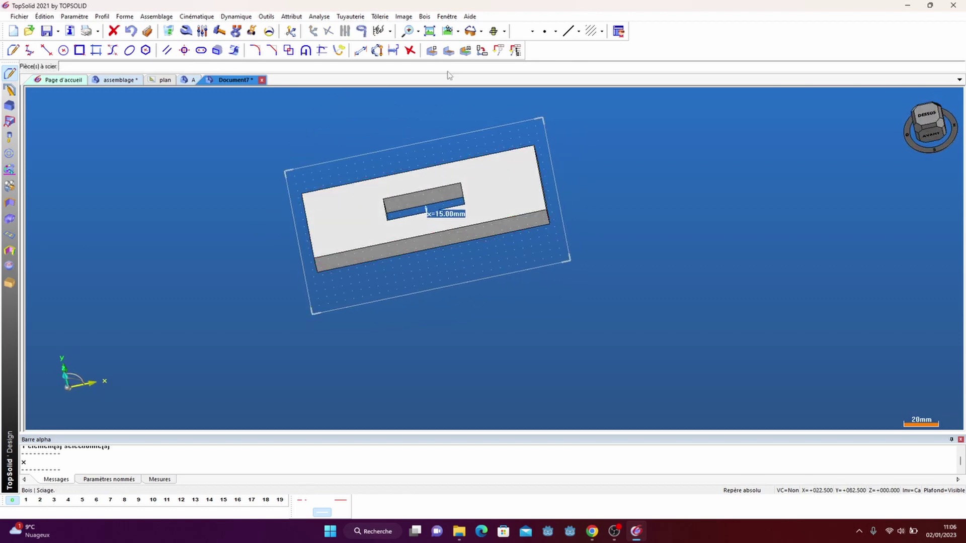
Define the slotted block as a wood part with the designation B
click(421, 16)
mouse_move(442, 37)
click(604, 38)
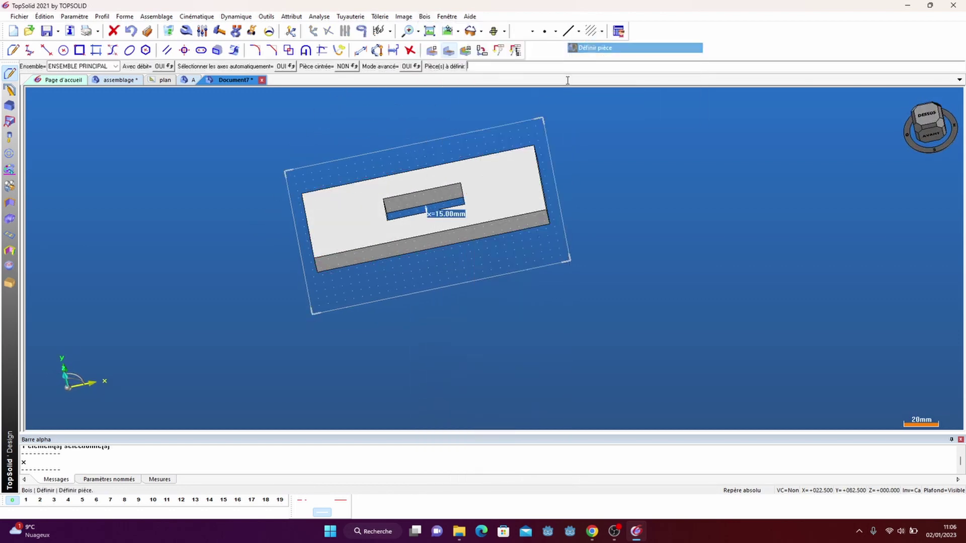
click(500, 166)
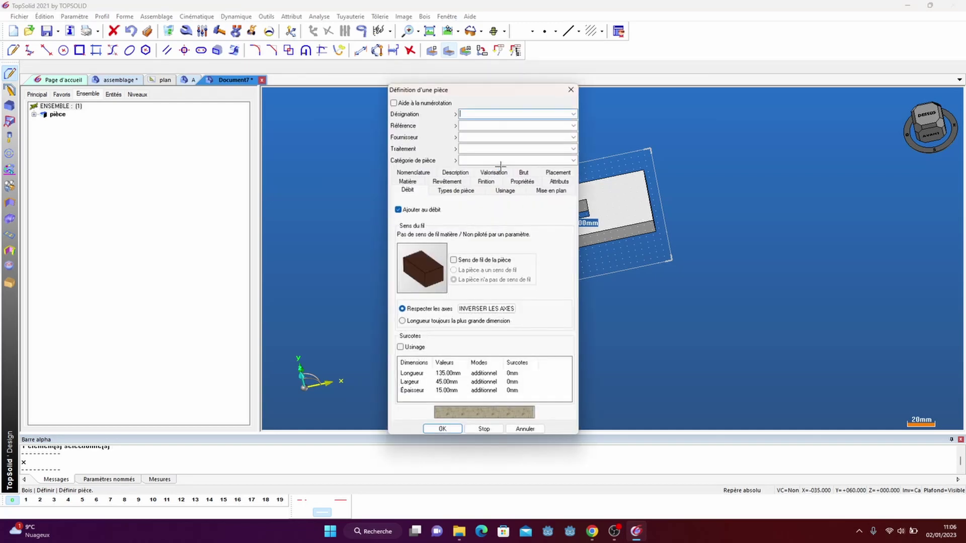
click(442, 429)
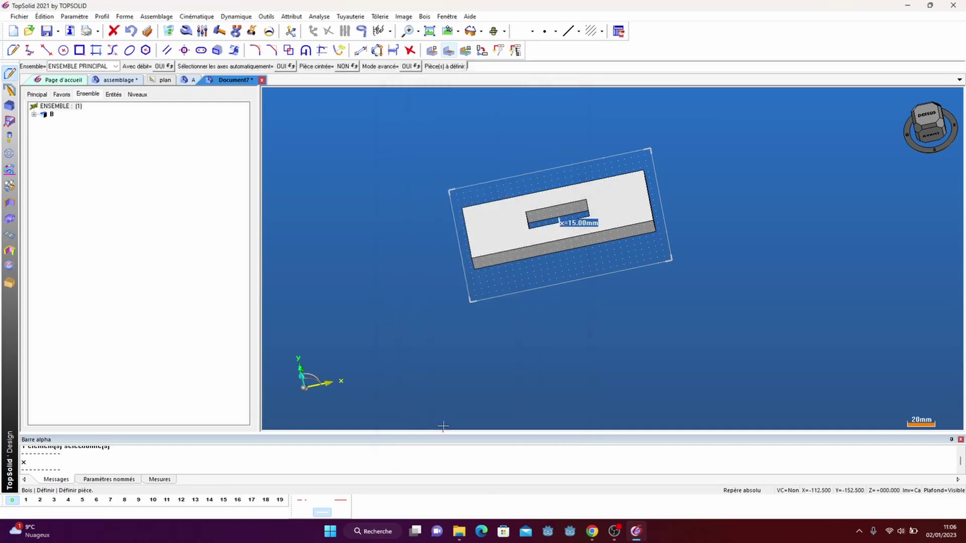
Save the document in the casse tete tuto folder under the file name B
click(58, 32)
click(70, 62)
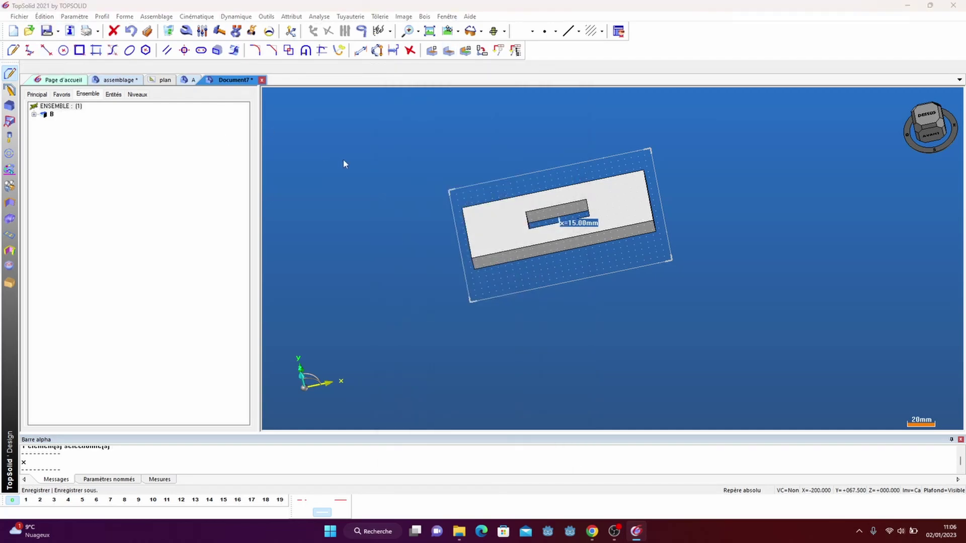
text(B)
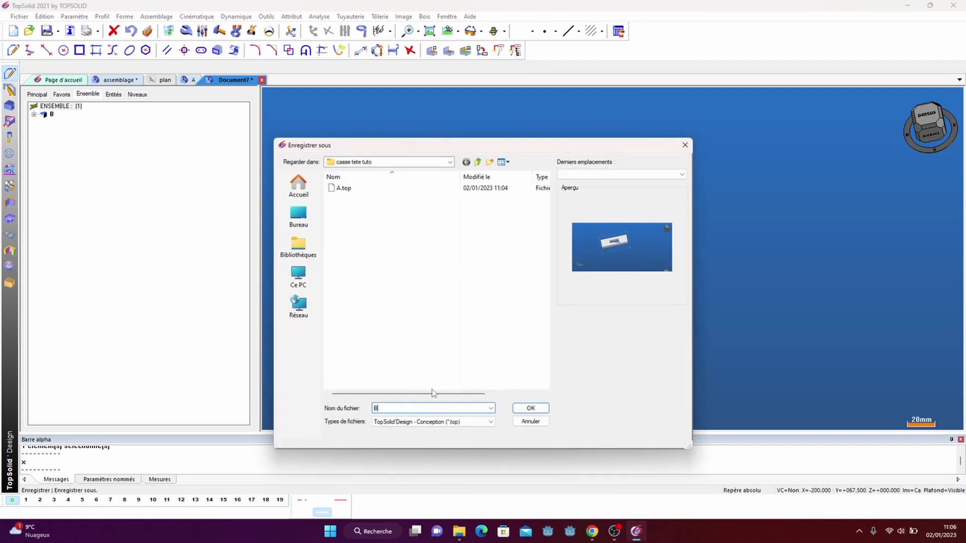
click(530, 408)
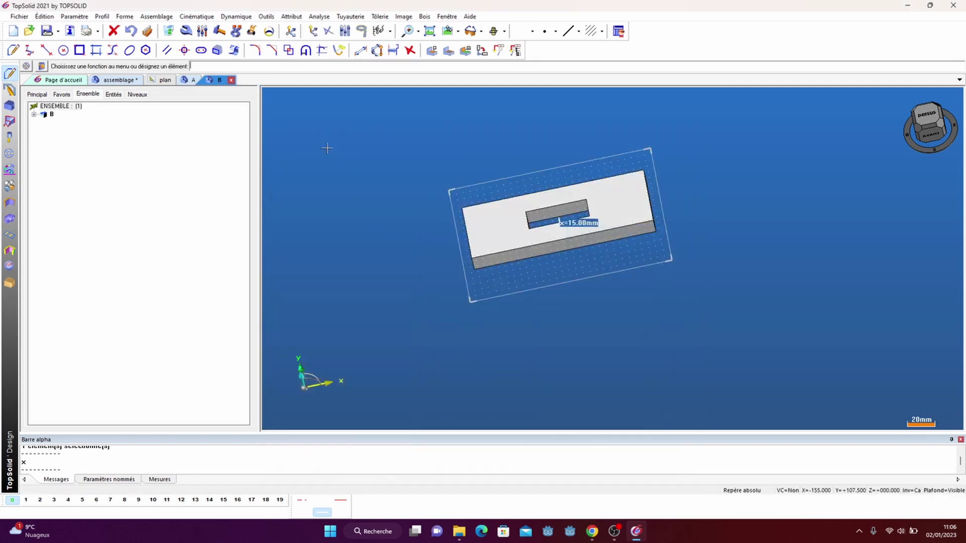
Create a new Design document and draw a closed outline about 102.5 by 40 mm with an inverted T-shaped slot opening in its upper edge
click(13, 30)
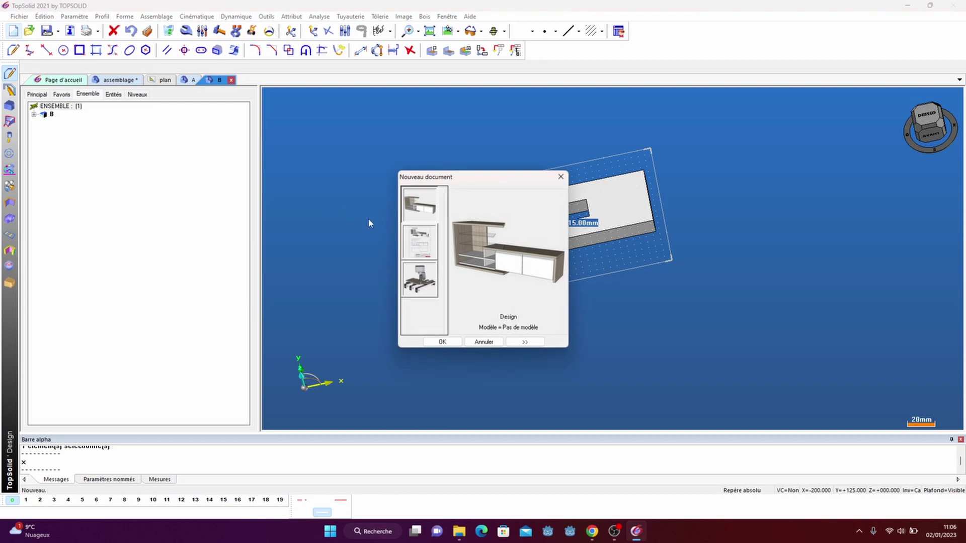
click(442, 342)
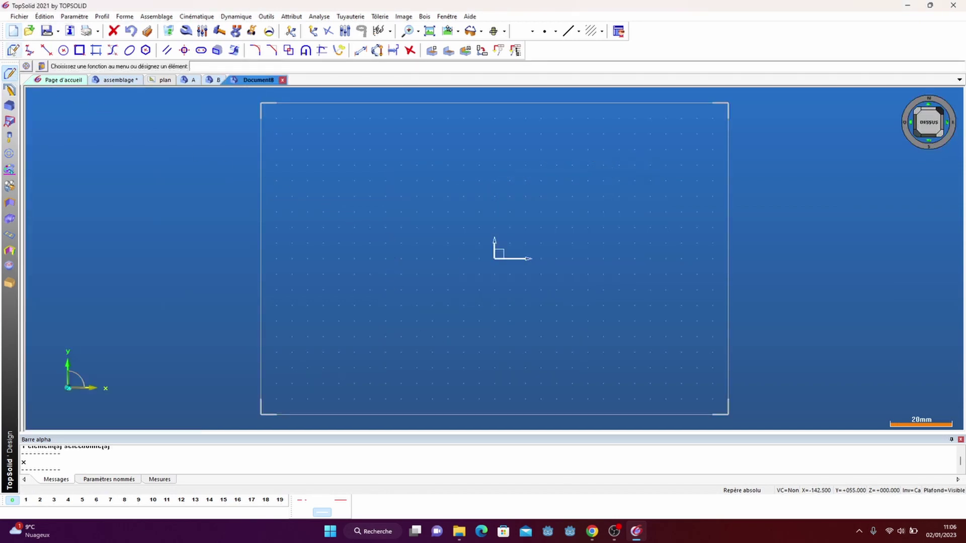
click(13, 49)
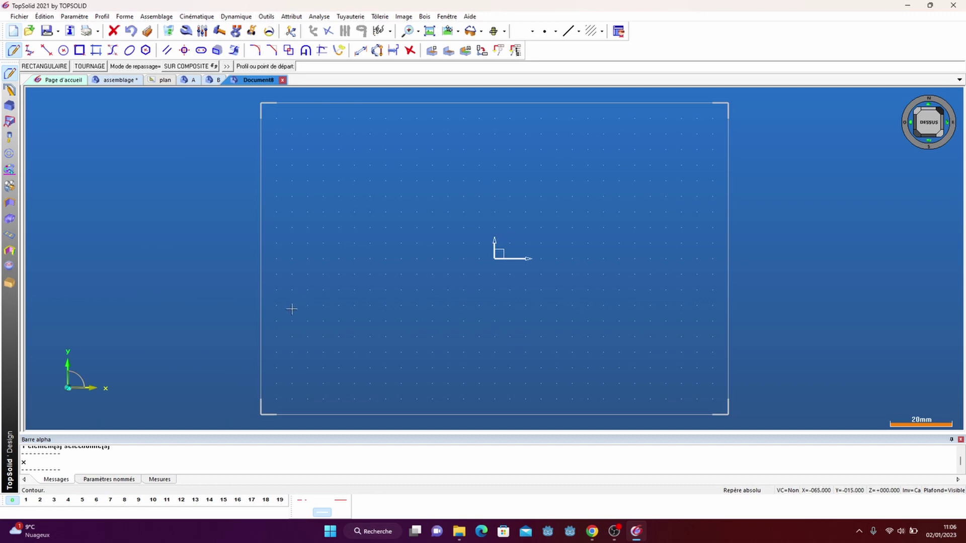
click(292, 305)
click(292, 181)
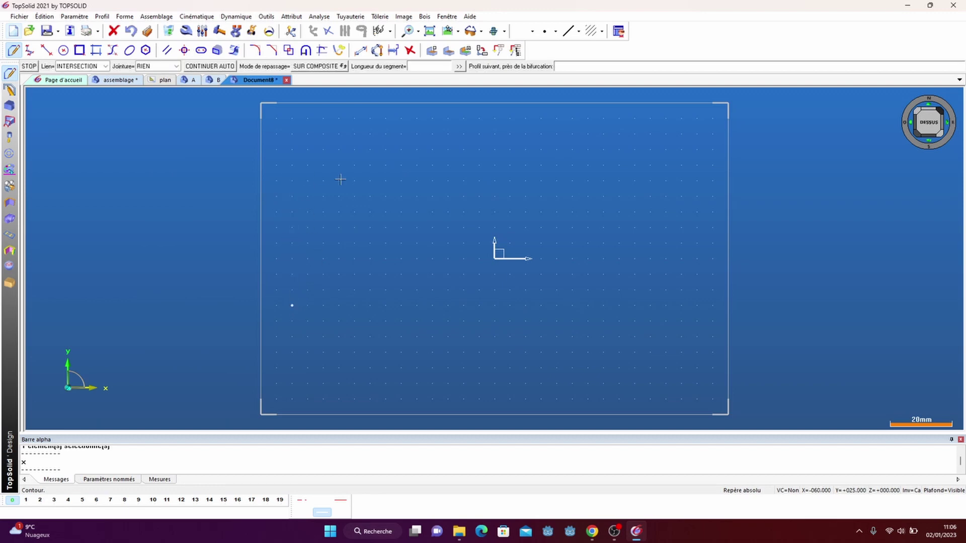
click(463, 180)
click(464, 212)
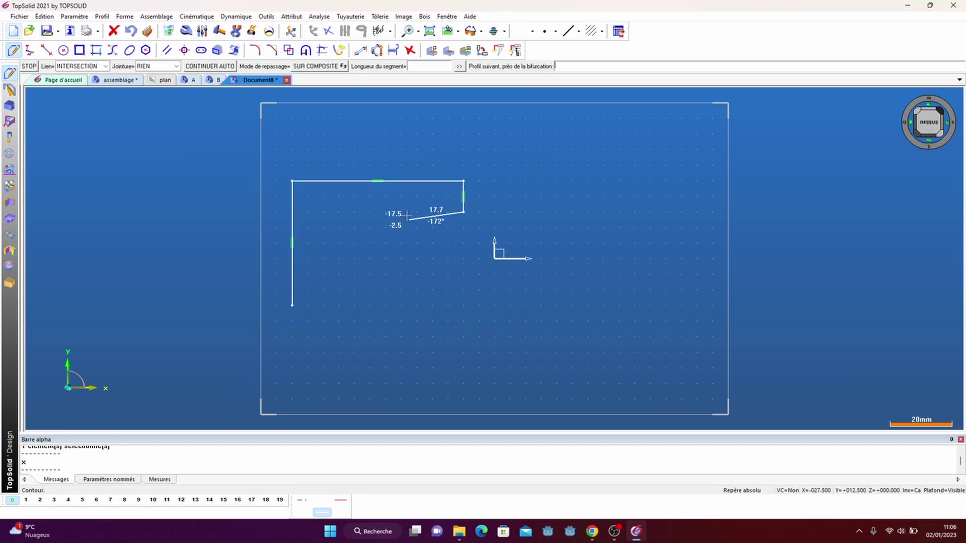
click(409, 211)
click(408, 244)
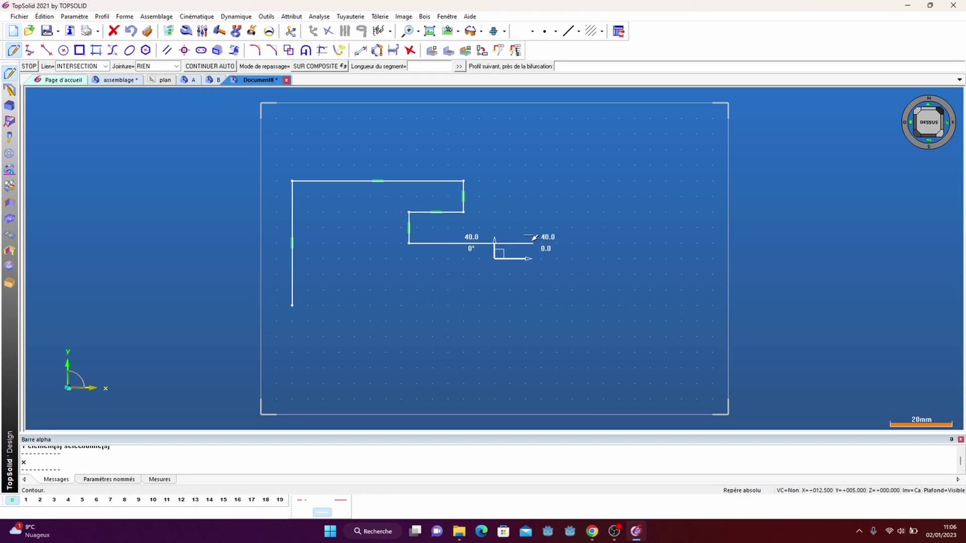
click(533, 243)
click(533, 211)
click(502, 212)
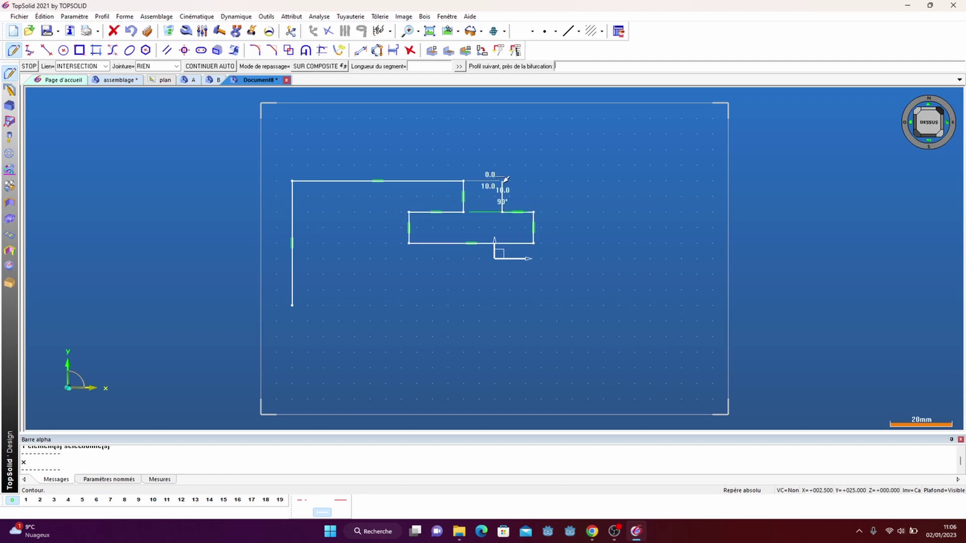
click(502, 181)
click(611, 180)
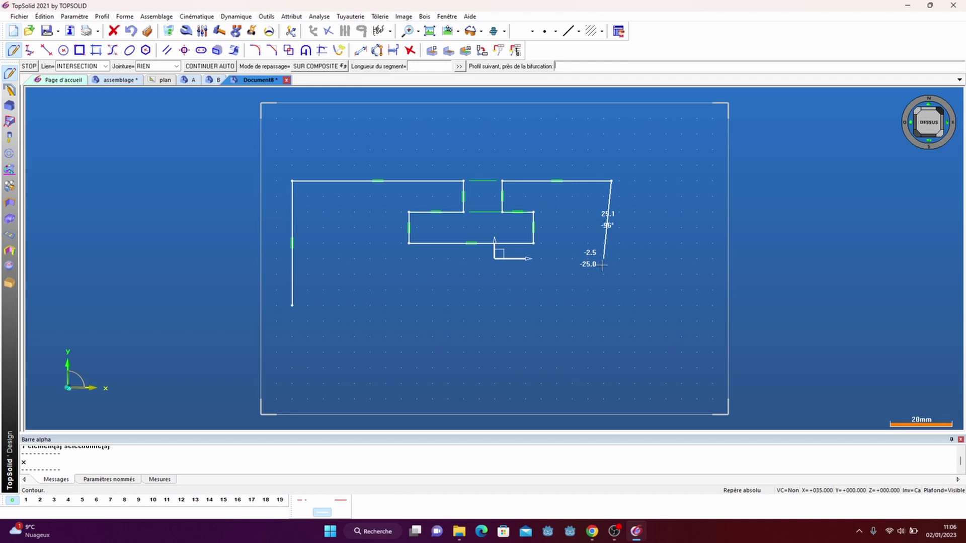
click(612, 306)
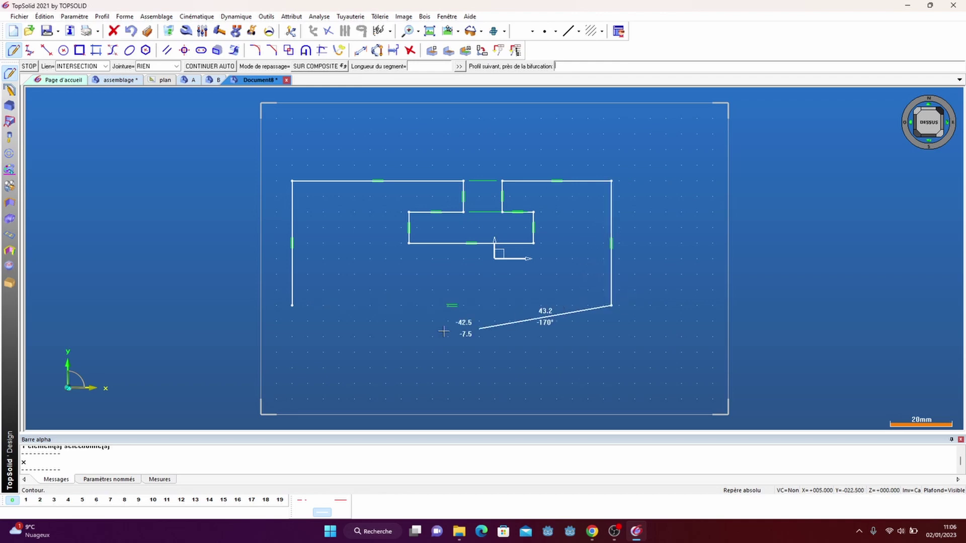
click(292, 305)
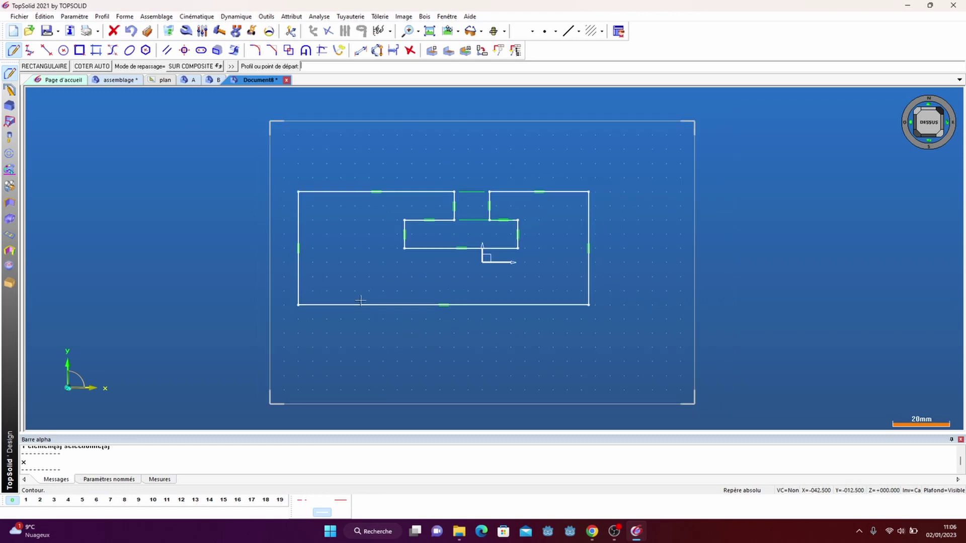
Create a length parameter x equal to 15 mm
scroll(308, 307, up, 5)
scroll(328, 278, down, 6)
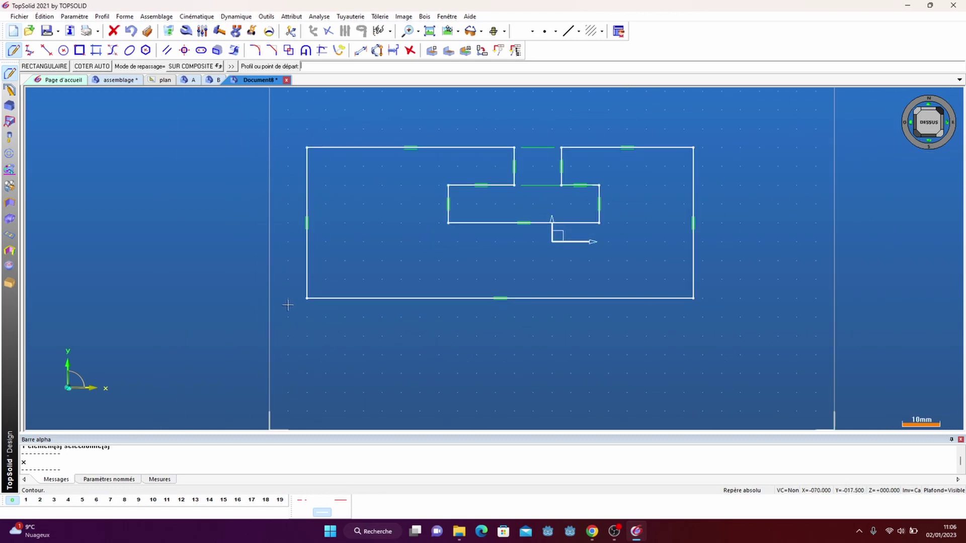
scroll(318, 262, up, 2)
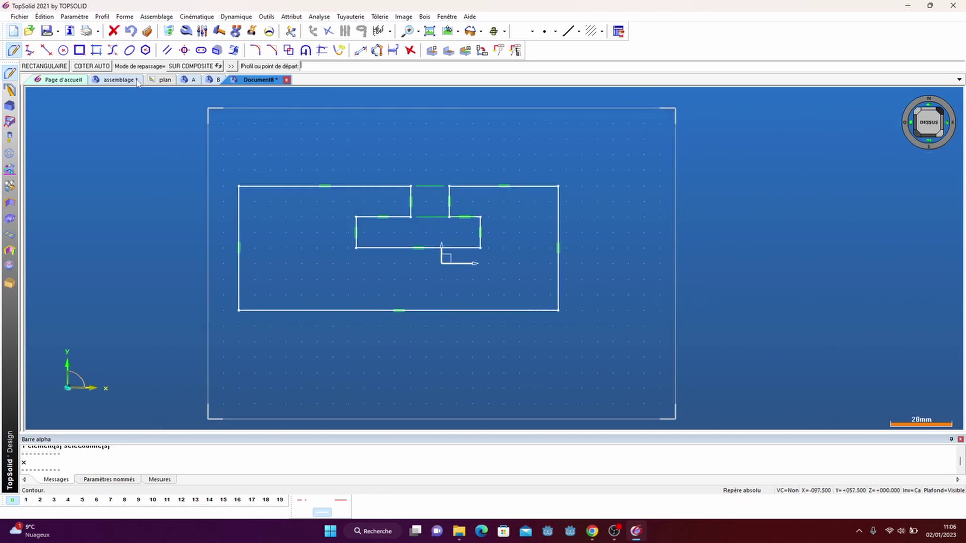
click(74, 16)
click(76, 34)
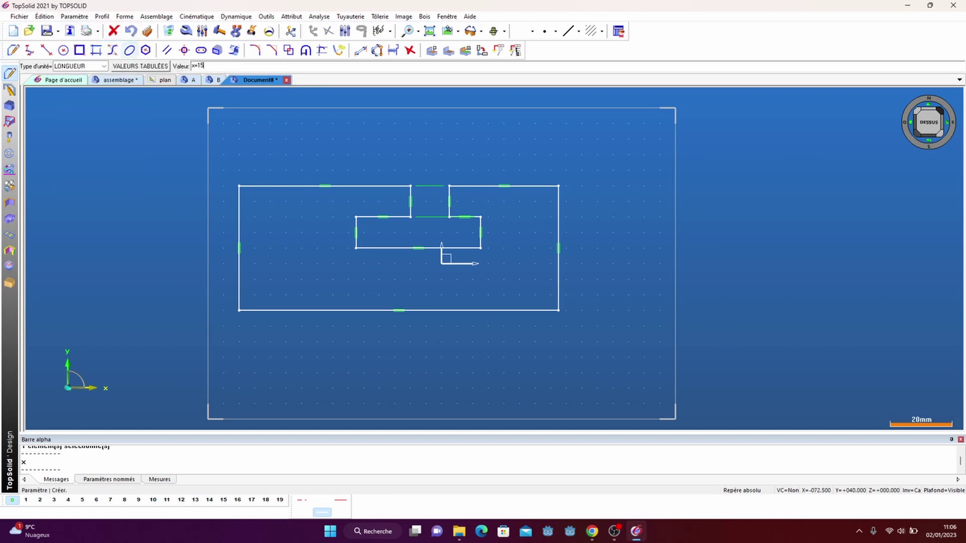
key(Return)
key(Return)
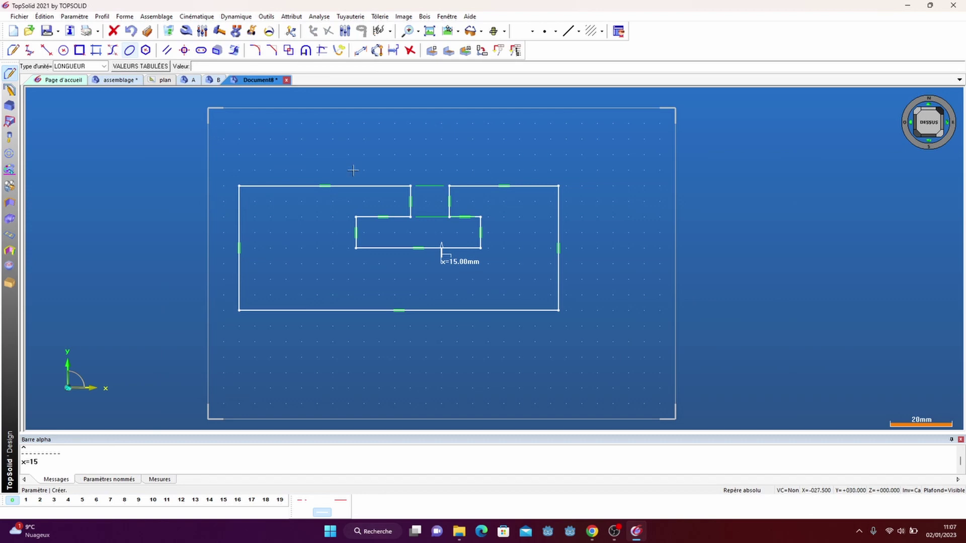
Dimension the outline's overall length as 9*x and its overall height as 3*x
click(360, 51)
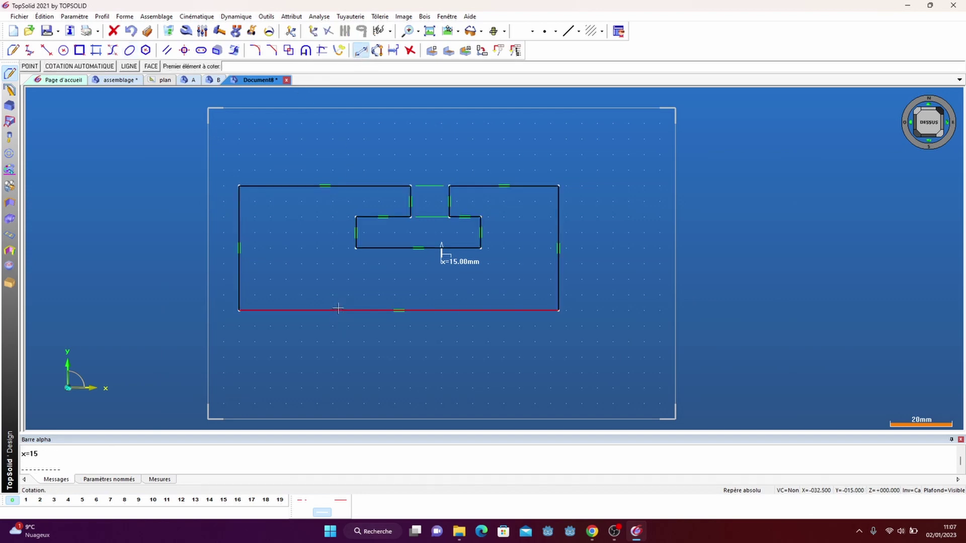
click(339, 310)
click(346, 337)
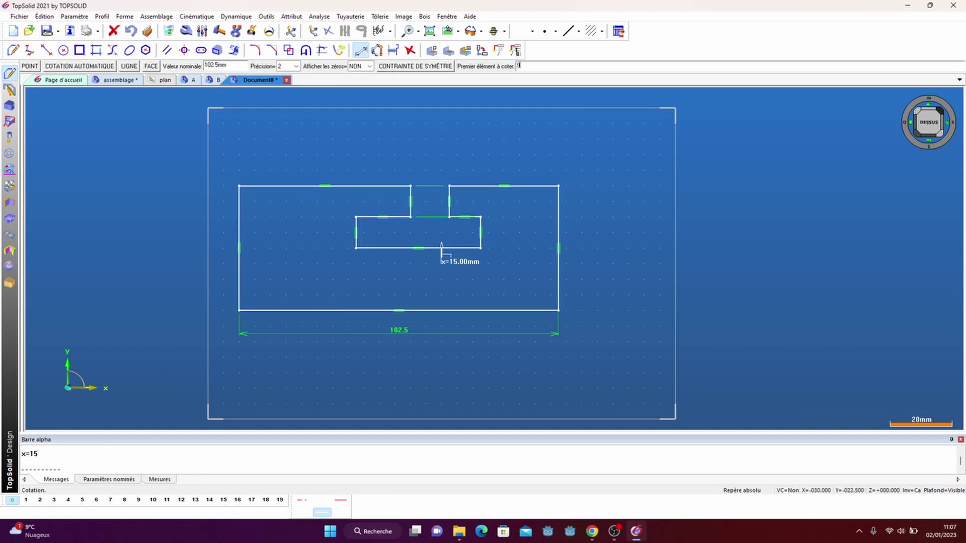
key(Return)
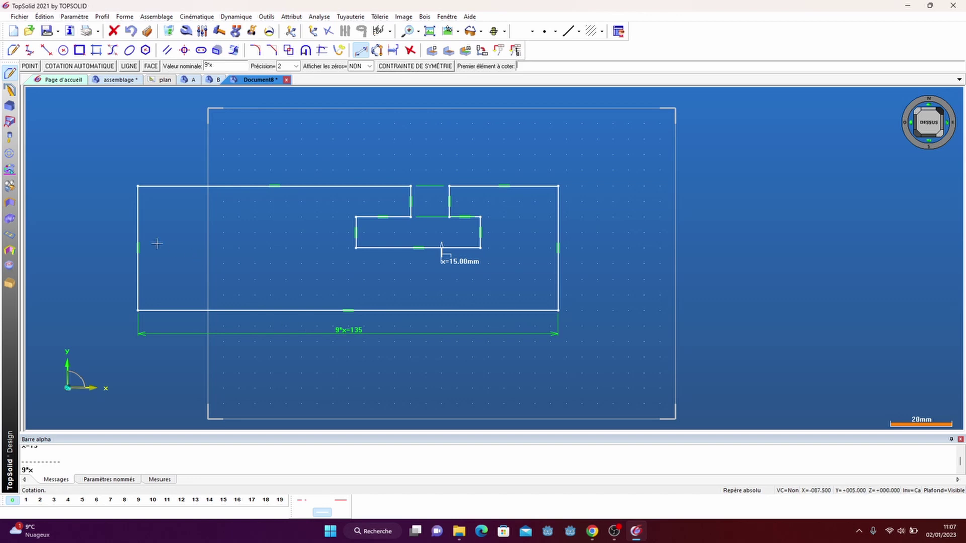
click(135, 230)
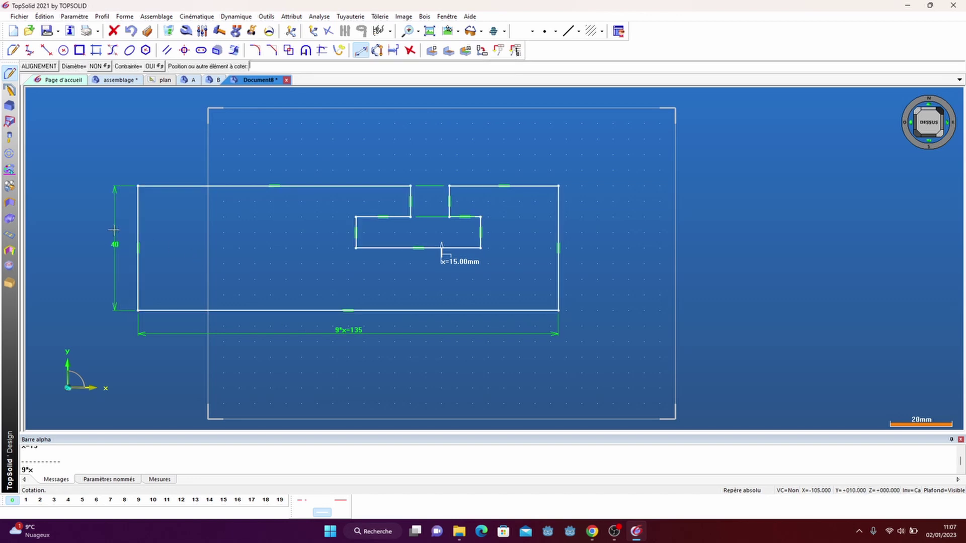
click(114, 230)
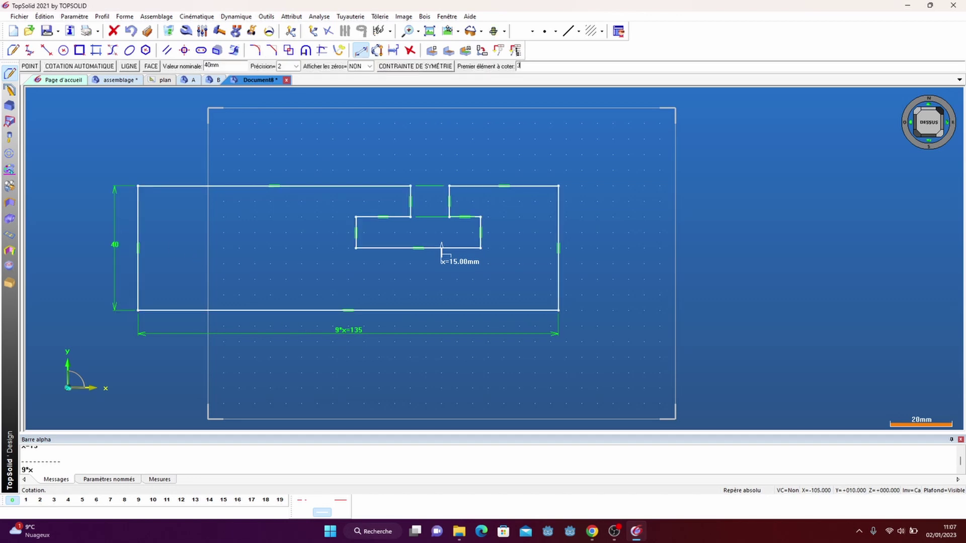
key(Return)
Dimension the widths of the T-slot's left shoulder, neck and right shoulder, setting each to x
click(372, 217)
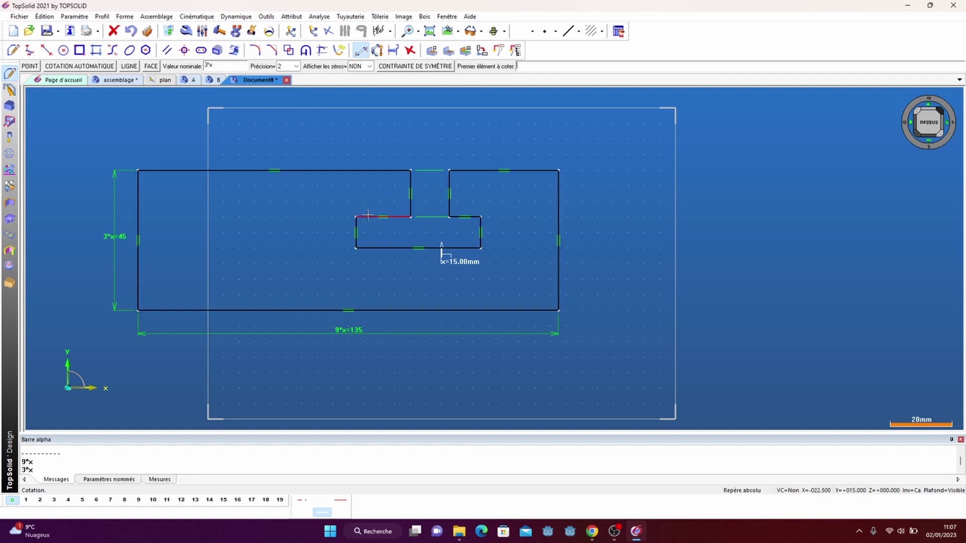
click(370, 144)
text(x)
key(Return)
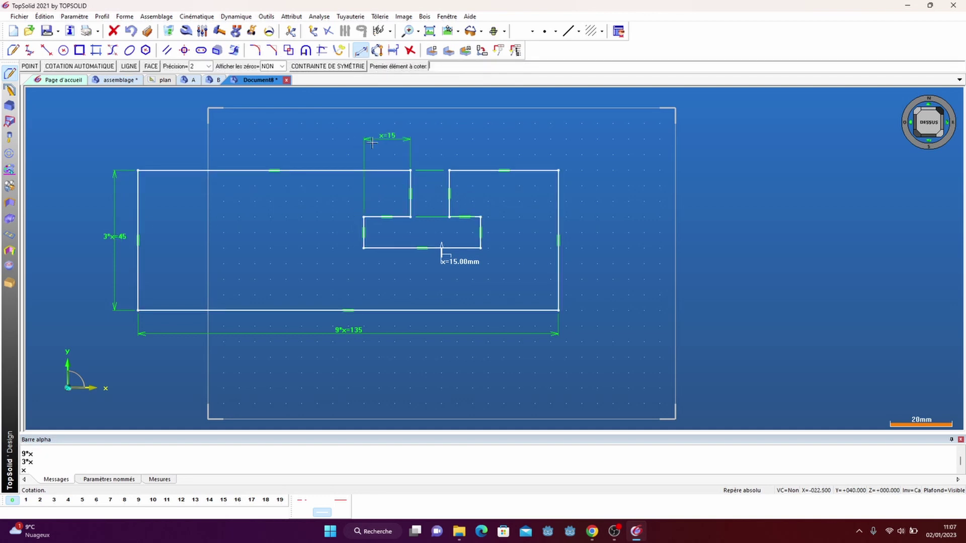
click(412, 181)
click(449, 179)
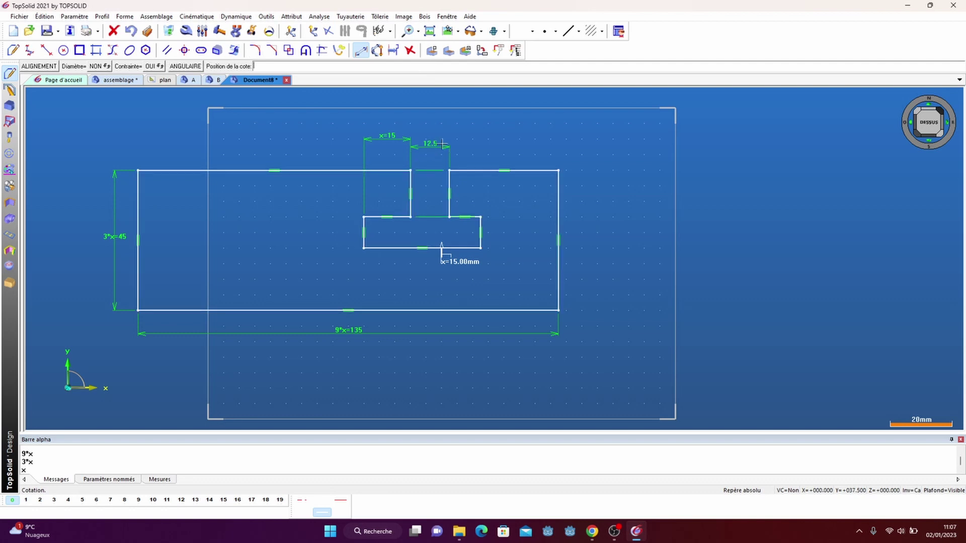
click(442, 139)
text(x)
key(Return)
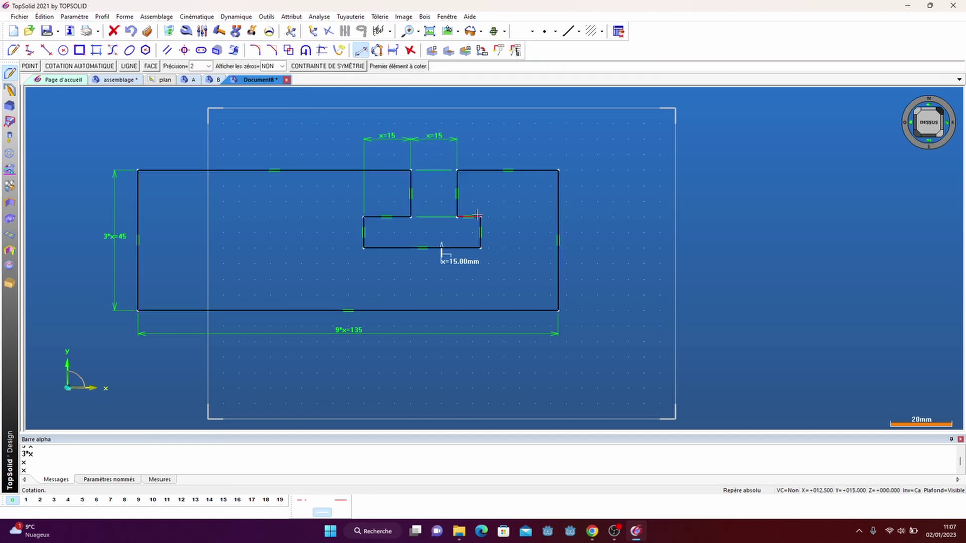
click(468, 217)
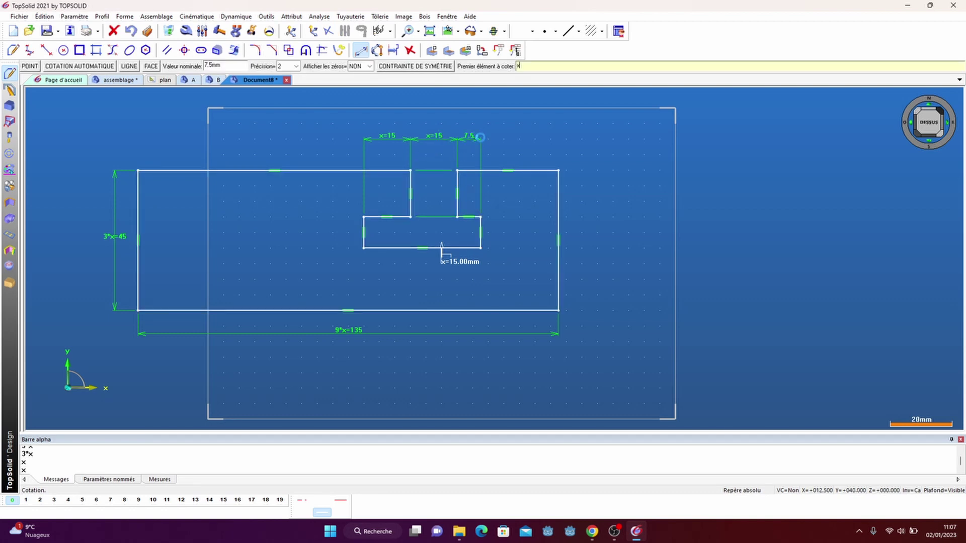
text(x)
key(Return)
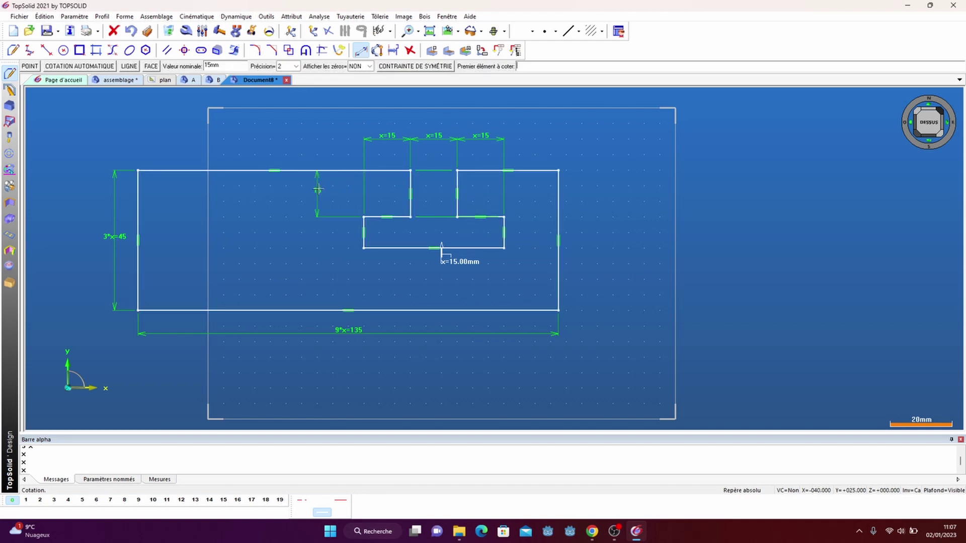
Set the depth of the slot's neck and the height of its crossbar to x each
key(Return)
click(364, 241)
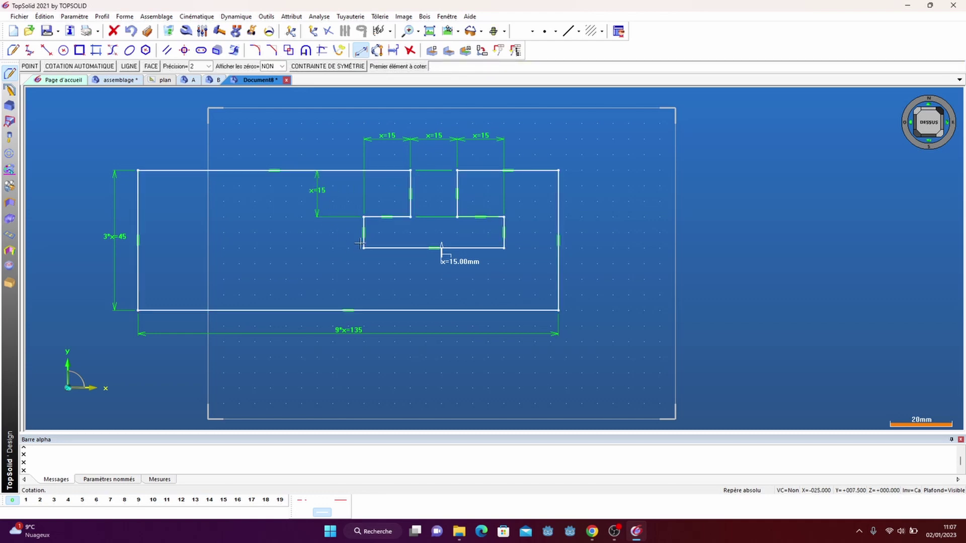
click(317, 242)
text(x)
key(Return)
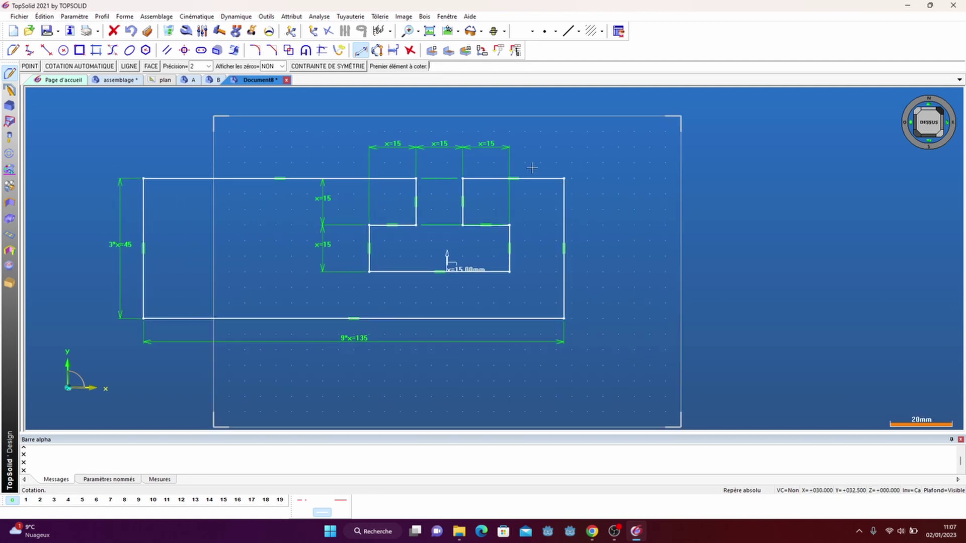
Add symmetry constraints centring the 3*x height on the X axis, and the 9*x length and the slot neck's width on the Y axis
click(186, 31)
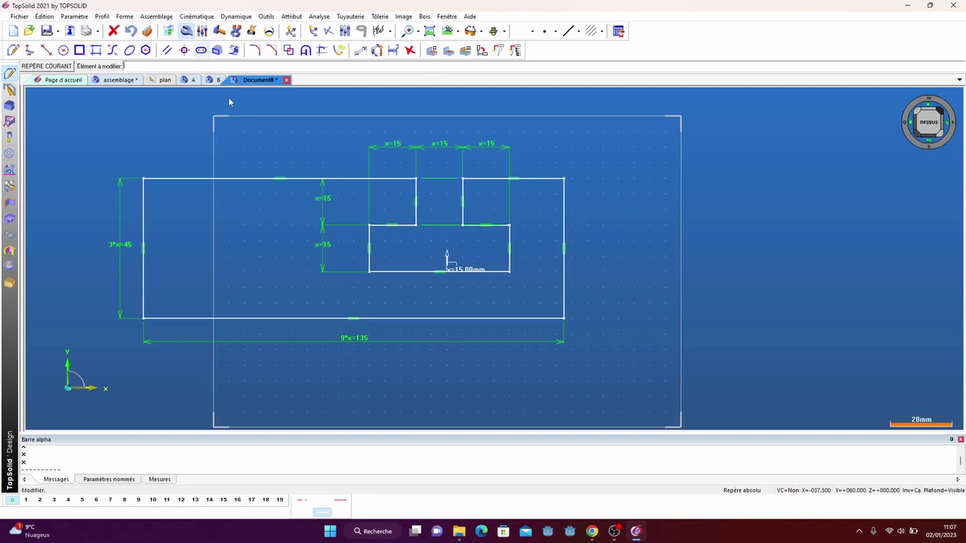
click(120, 244)
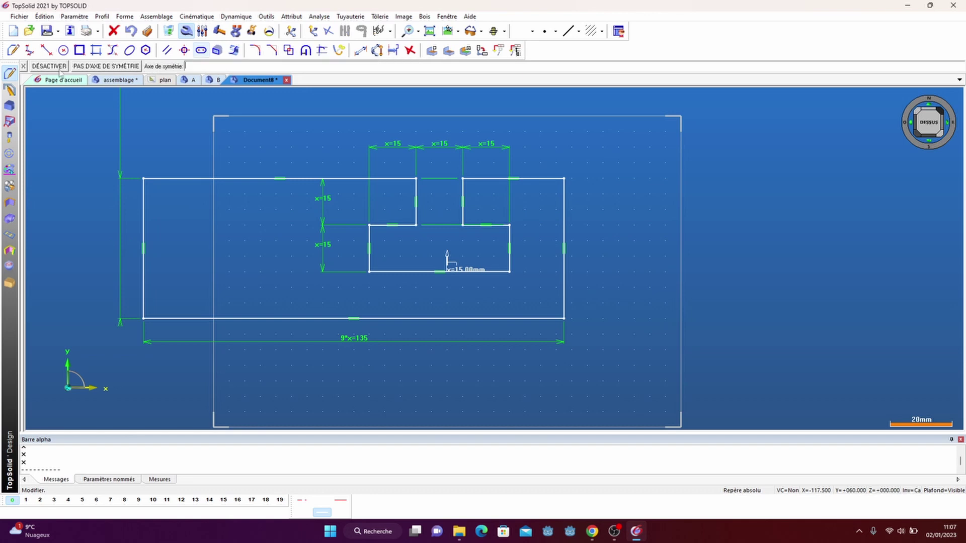
click(23, 66)
click(362, 364)
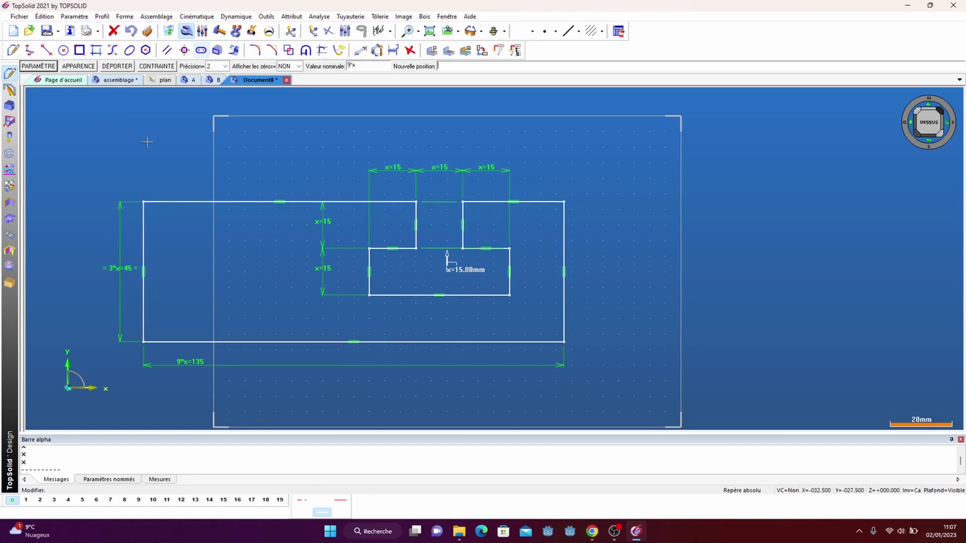
click(158, 66)
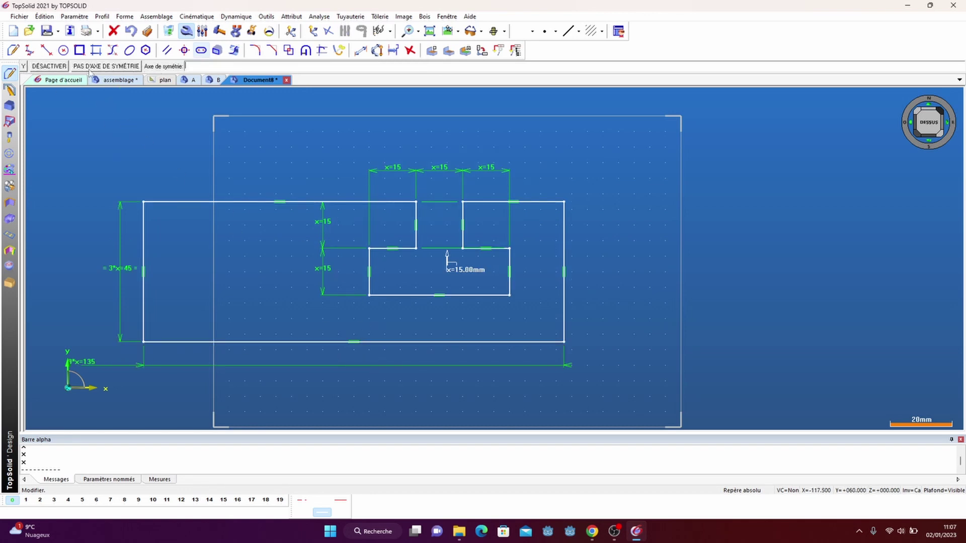
click(23, 66)
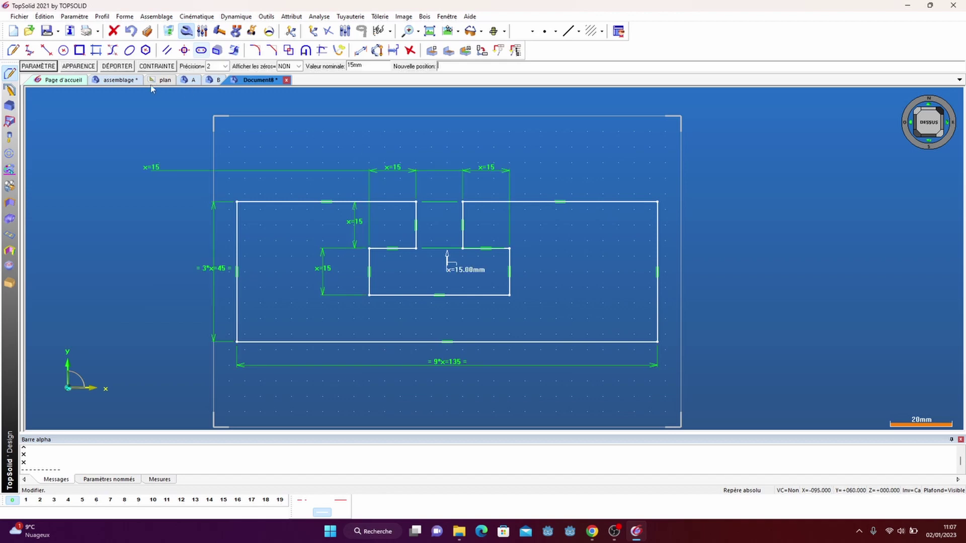
click(156, 66)
click(24, 66)
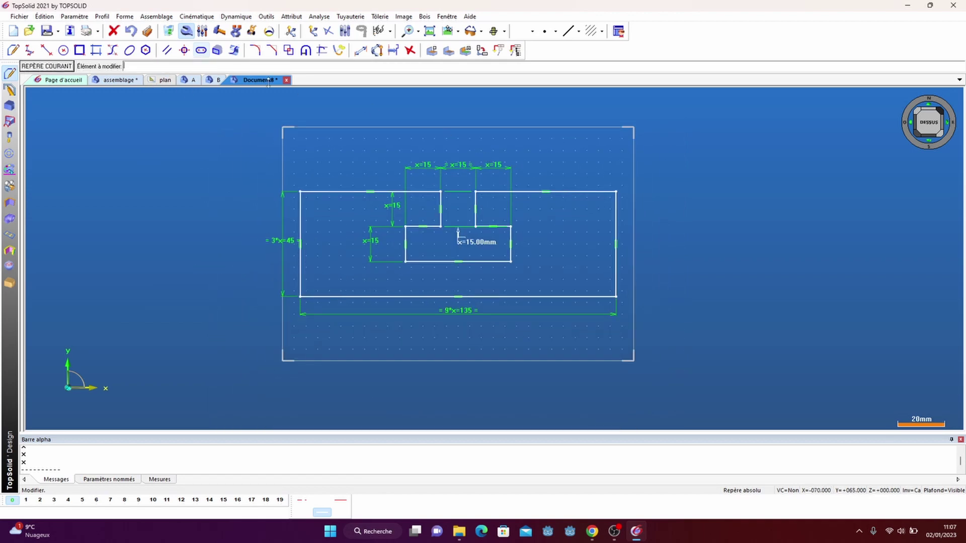
Extrude the T-slotted outline into a solid 15 mm thick
click(121, 16)
click(138, 26)
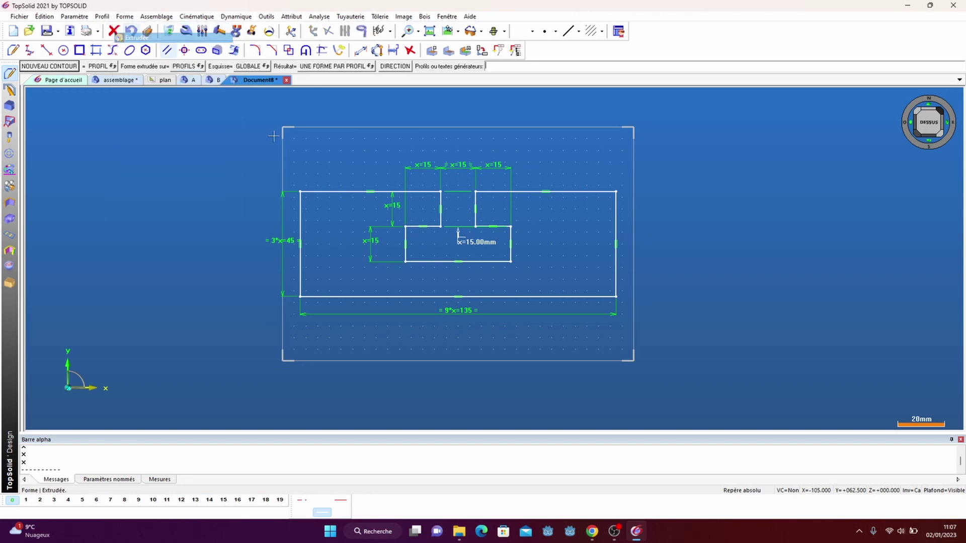
click(344, 190)
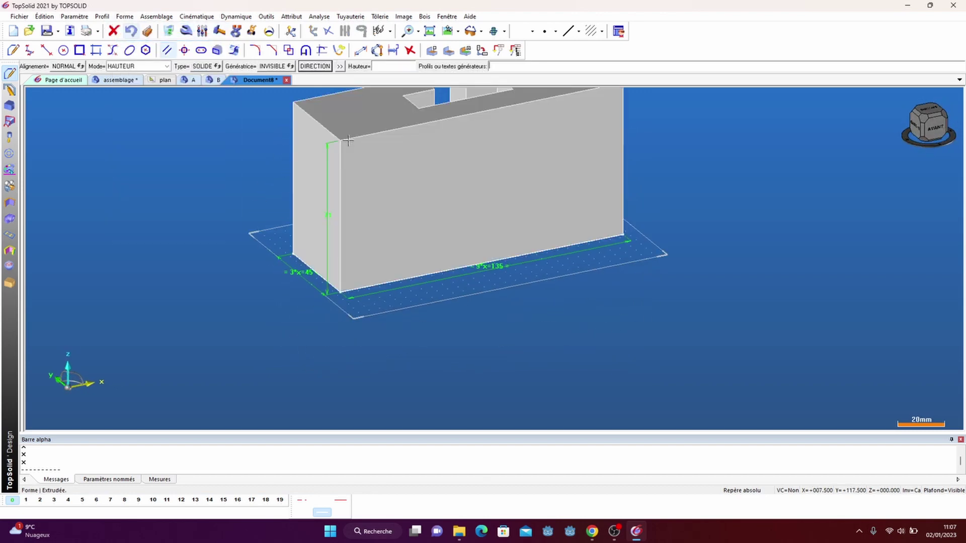
key(Return)
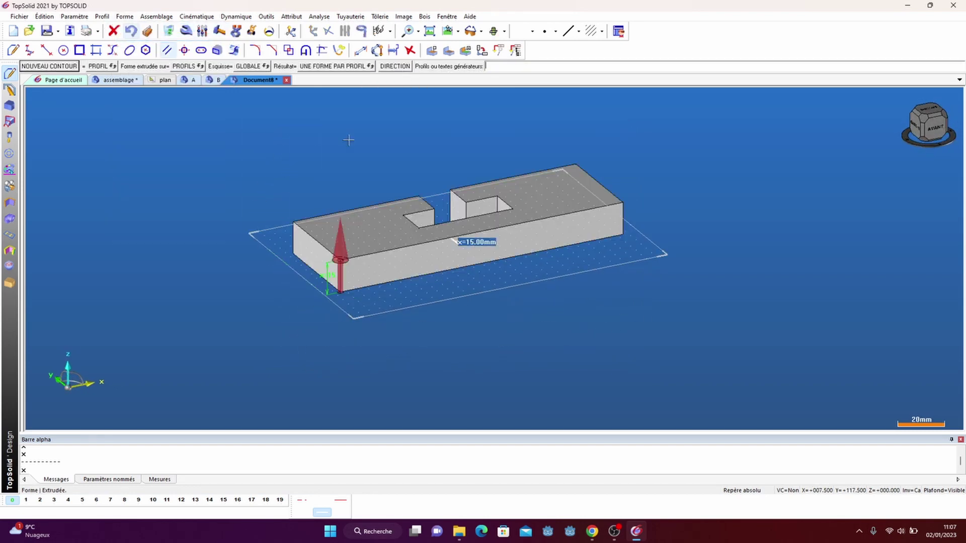
Define the extruded solid as a wood part with the designation C
click(425, 17)
mouse_move(433, 36)
click(593, 48)
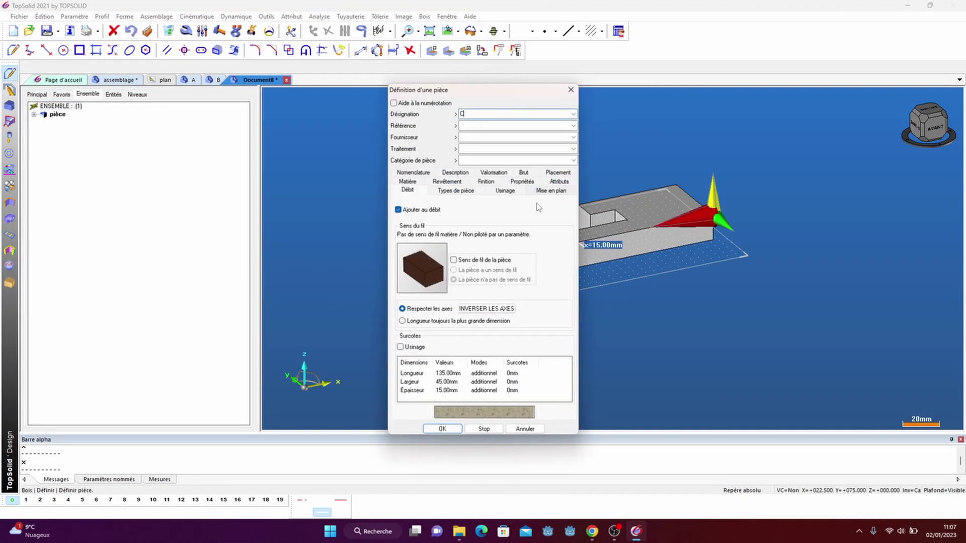
text(C)
click(442, 429)
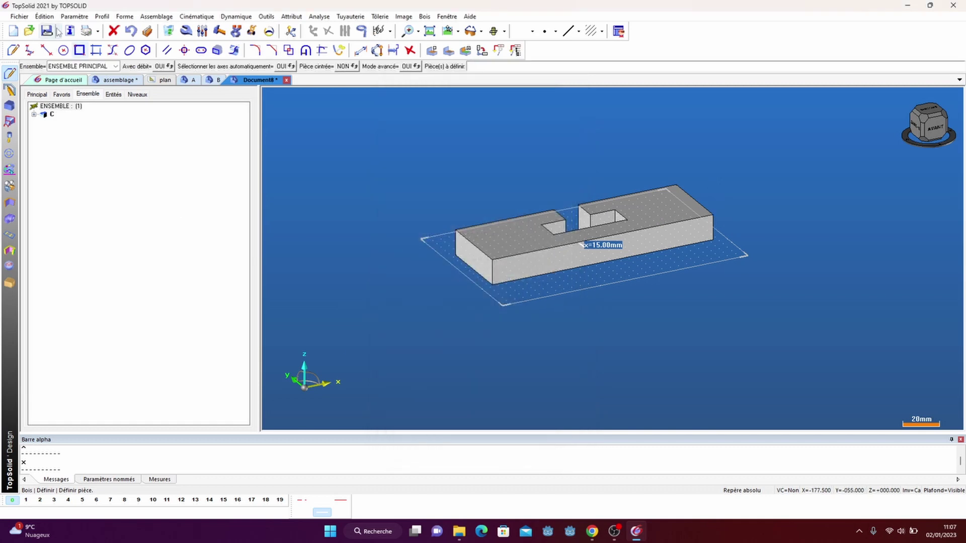
Save the document as C in the casse tete tuto folder
click(47, 31)
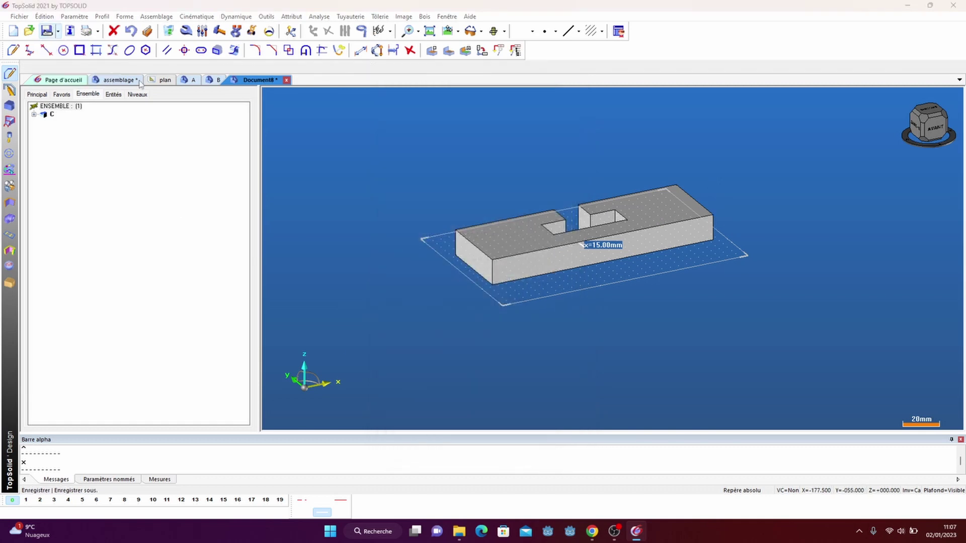
text(C)
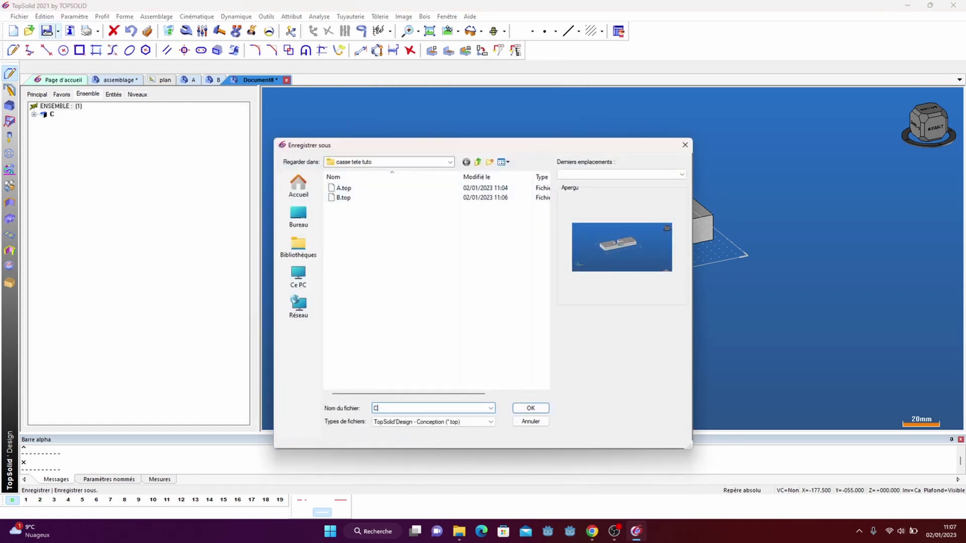
click(530, 408)
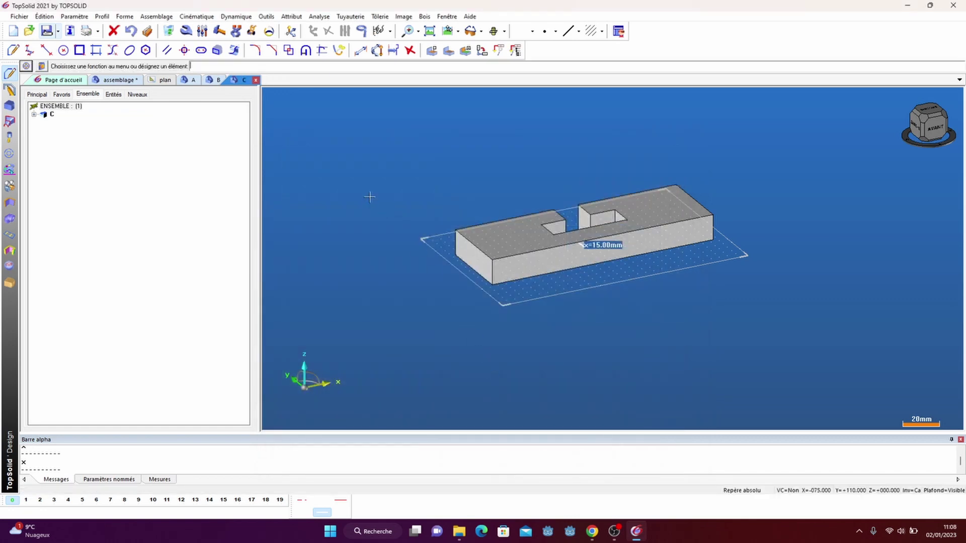
Create a new Design document without a template
middle_drag(383, 199, 523, 246)
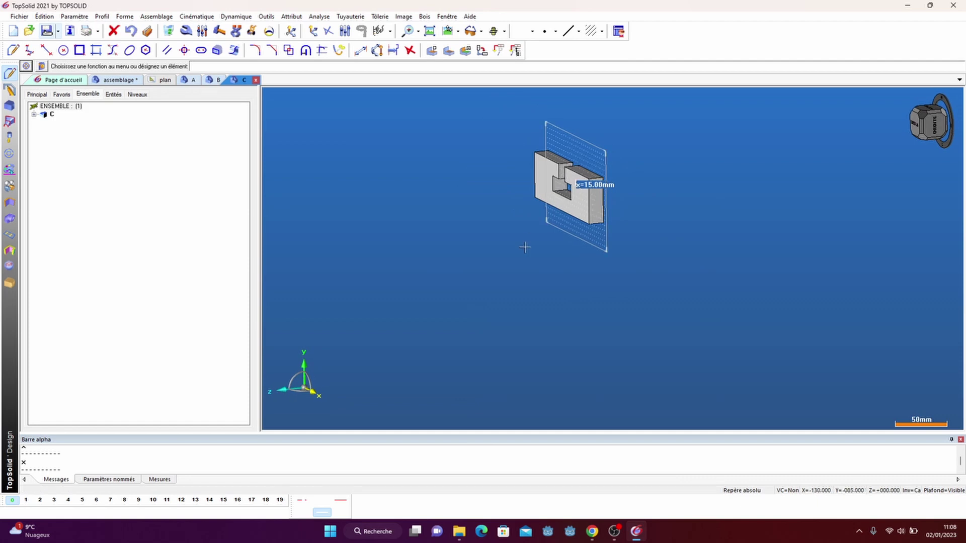
scroll(625, 181, up, 4)
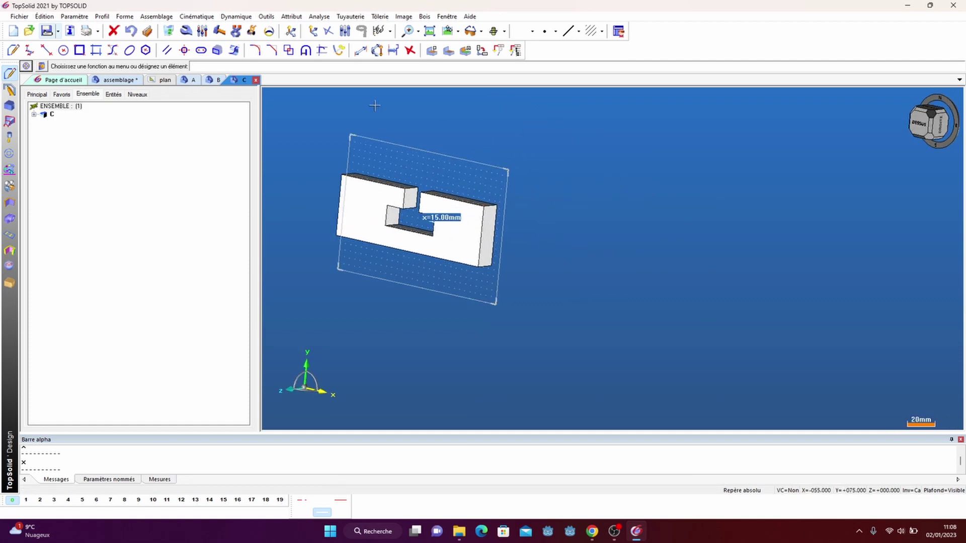
click(13, 31)
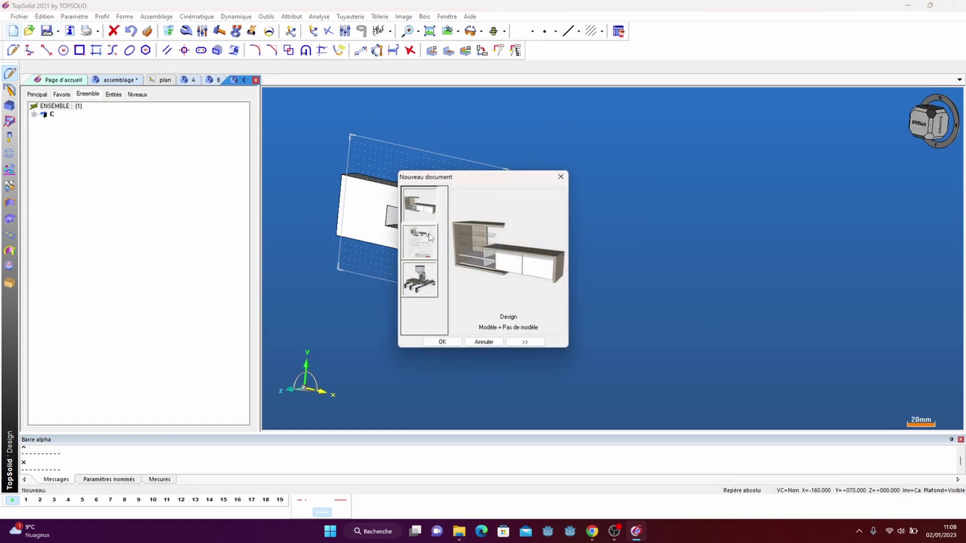
click(442, 341)
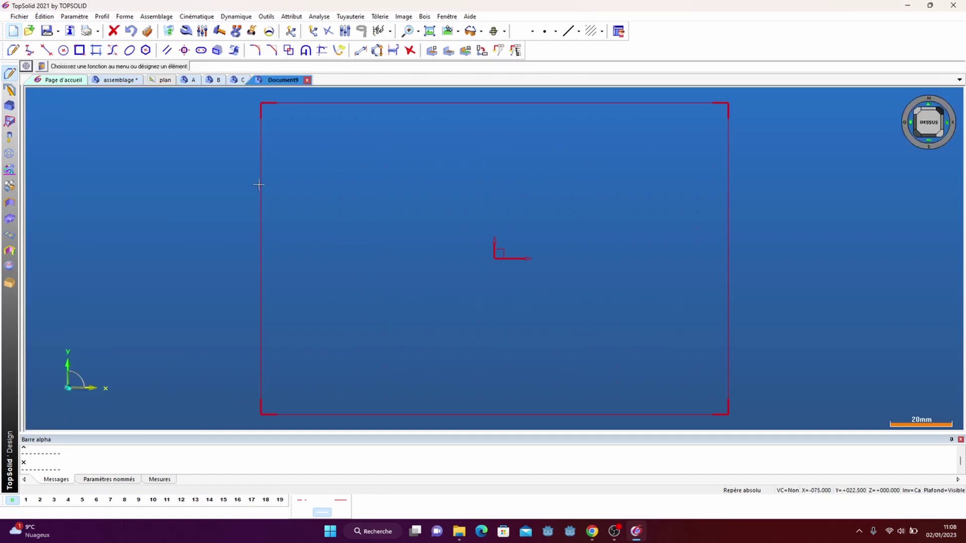
Include part A in the new document and place it at the origin without further constraints
scroll(258, 185, down, 3)
click(156, 16)
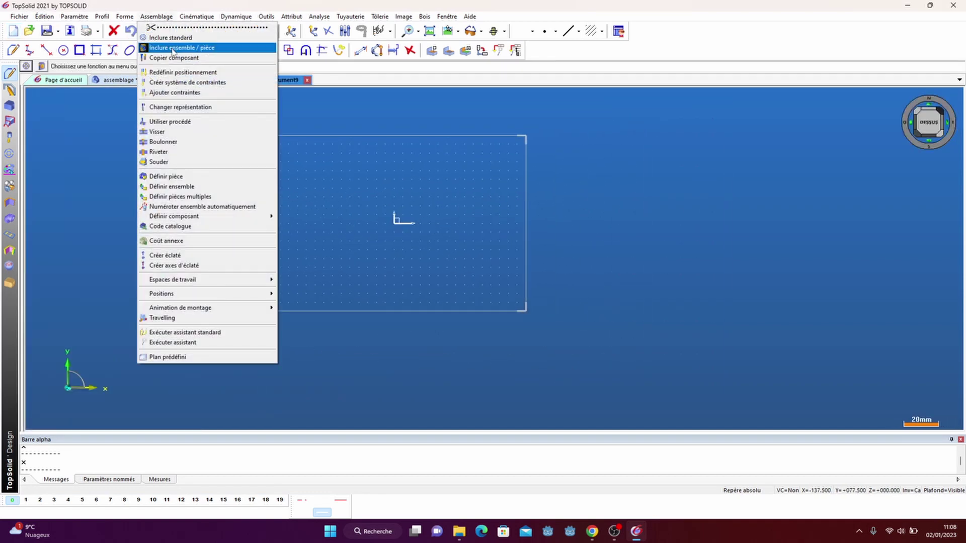
click(172, 48)
click(324, 66)
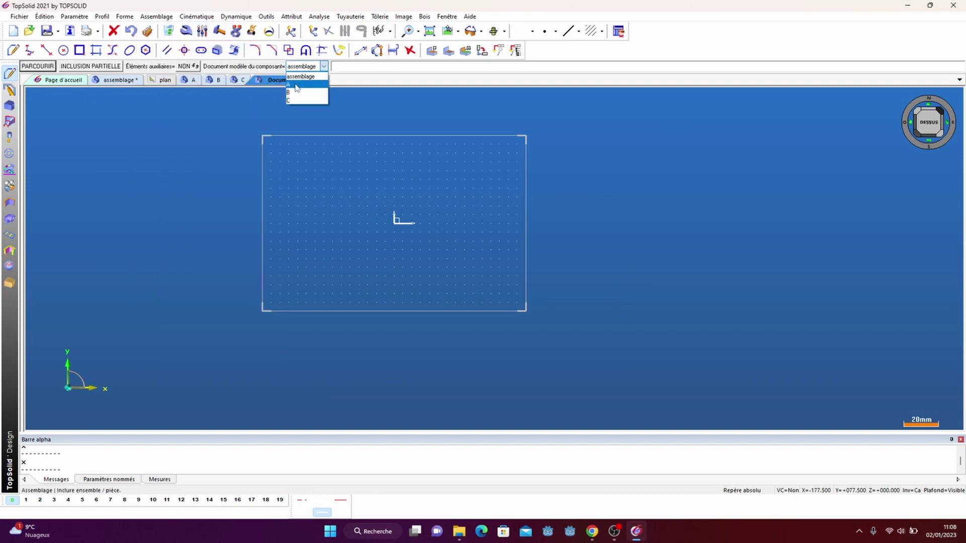
click(296, 84)
scroll(360, 214, up, 3)
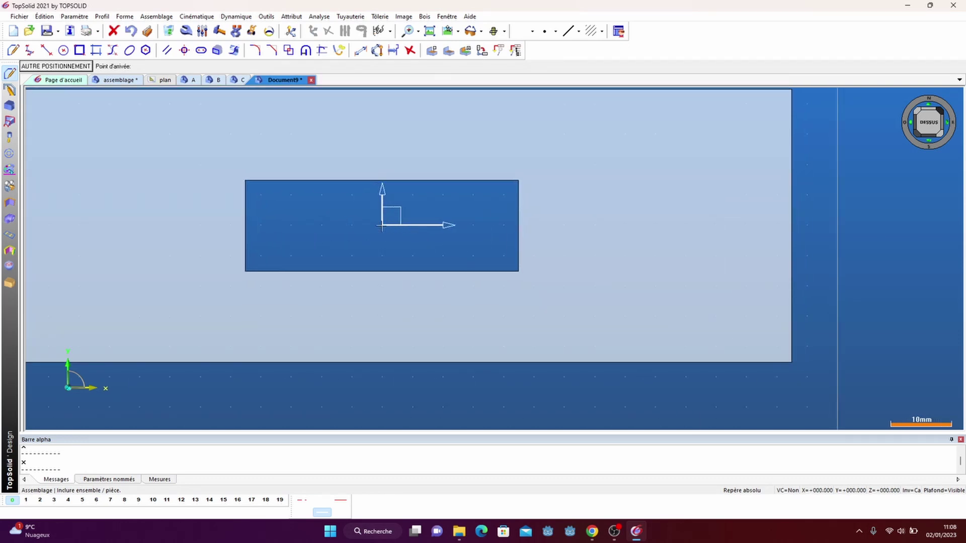
click(381, 226)
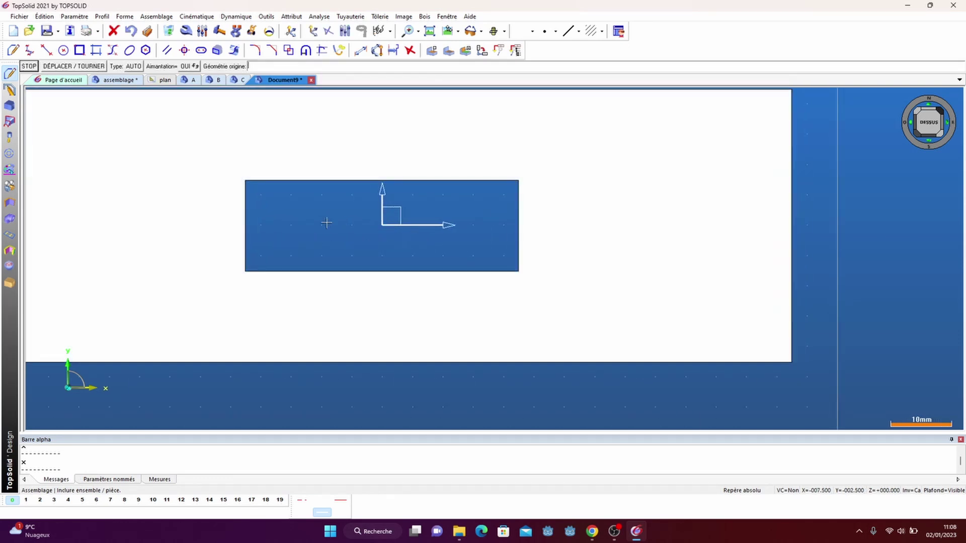
scroll(325, 217, down, 3)
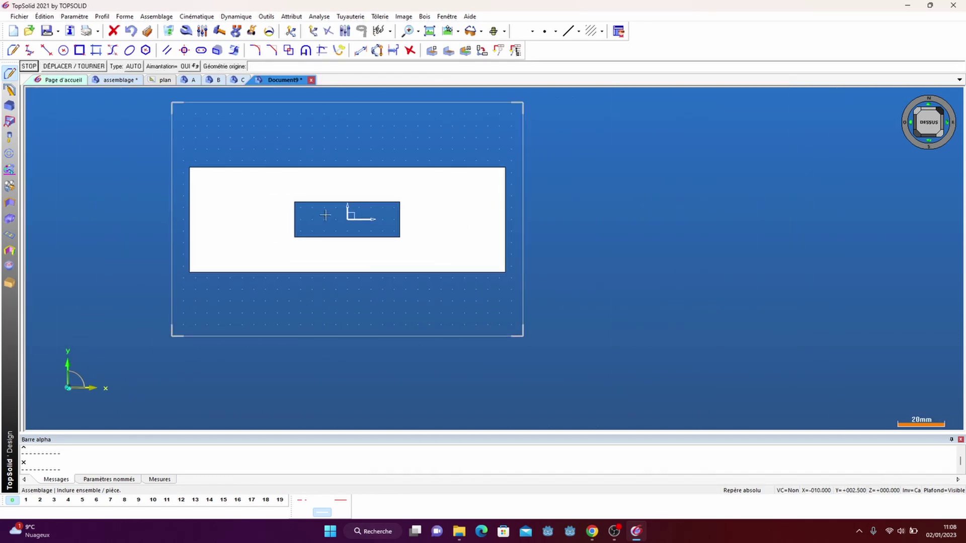
click(33, 68)
click(27, 70)
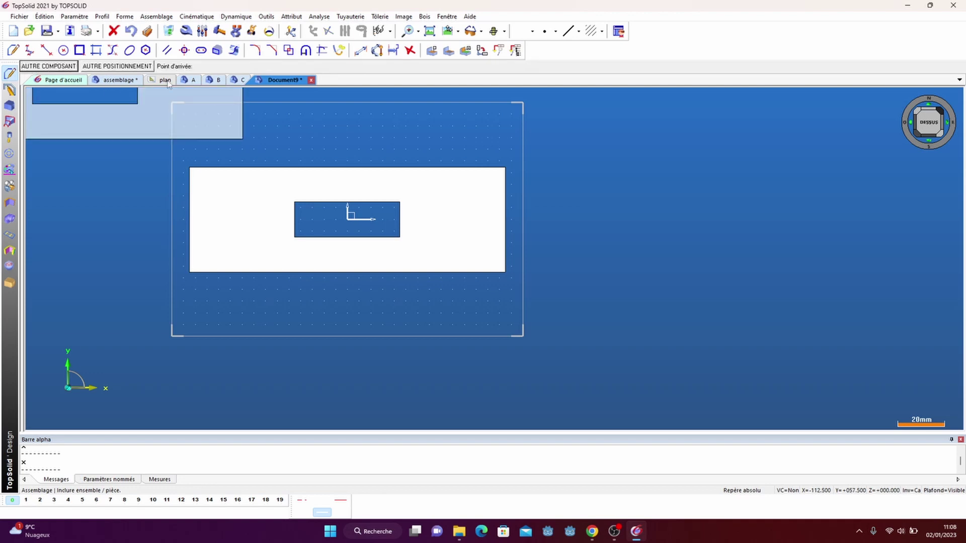
Include part B as another component and place it in free space beside part A
click(56, 68)
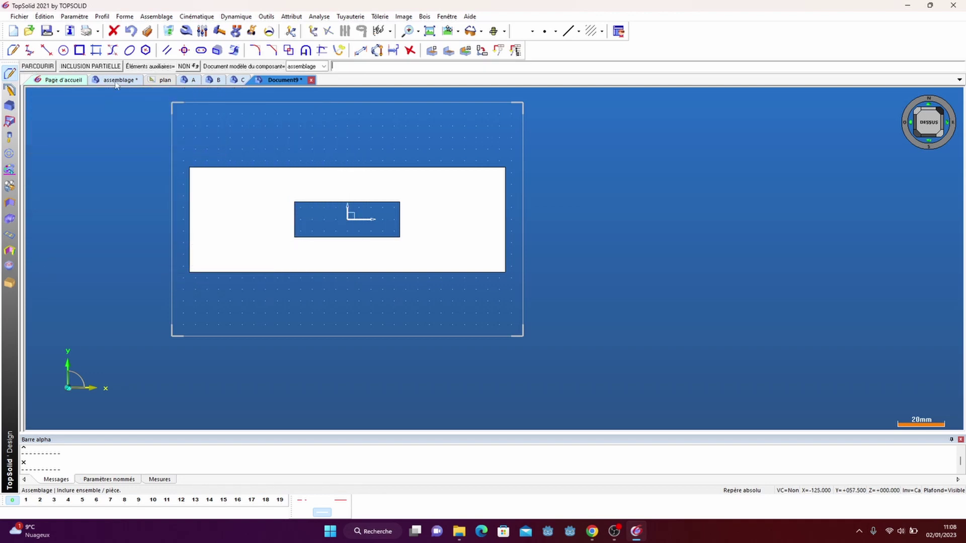
click(325, 67)
click(308, 89)
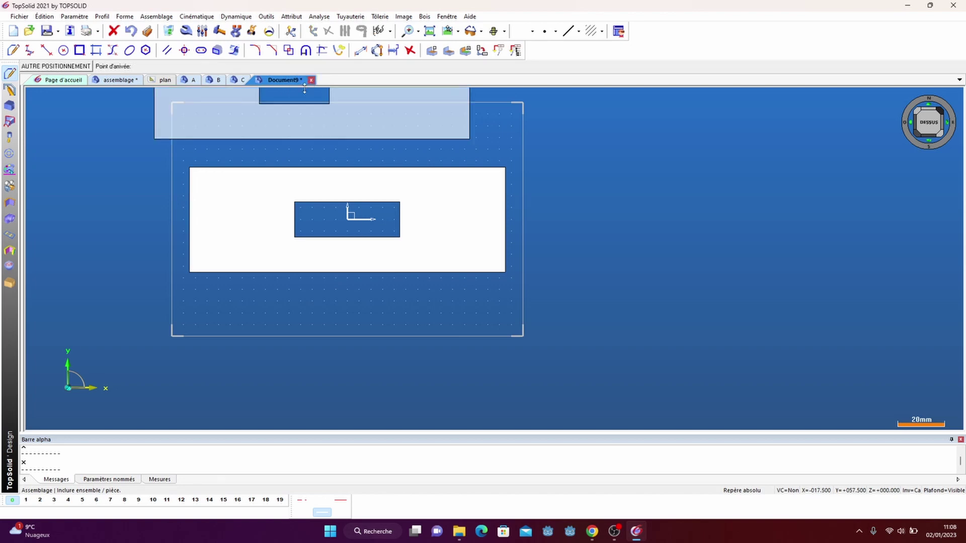
scroll(317, 168, down, 3)
middle_drag(298, 294, 303, 246)
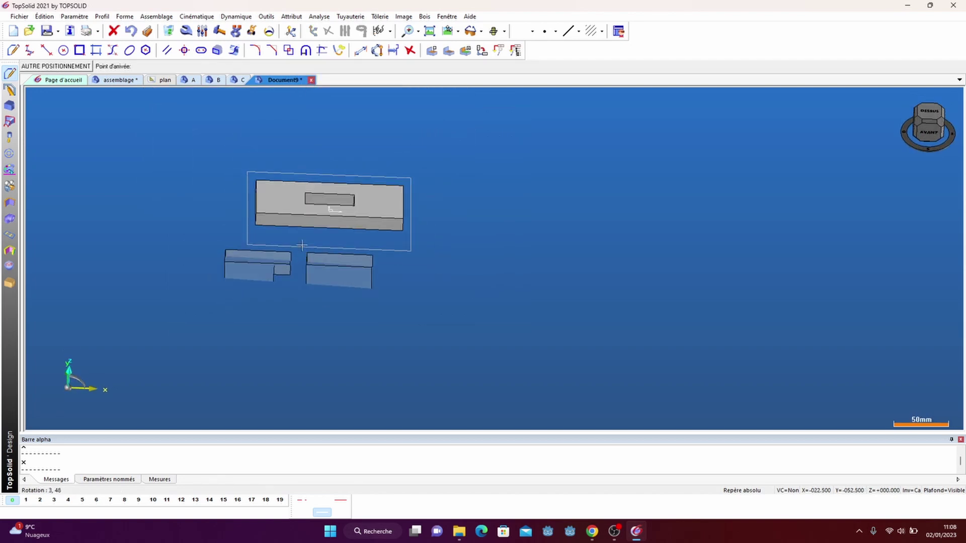
click(207, 263)
Edit part B's positioning with an orientation constraint that sets its long front edge parallel to the Z+ direction
middle_drag(265, 150, 233, 194)
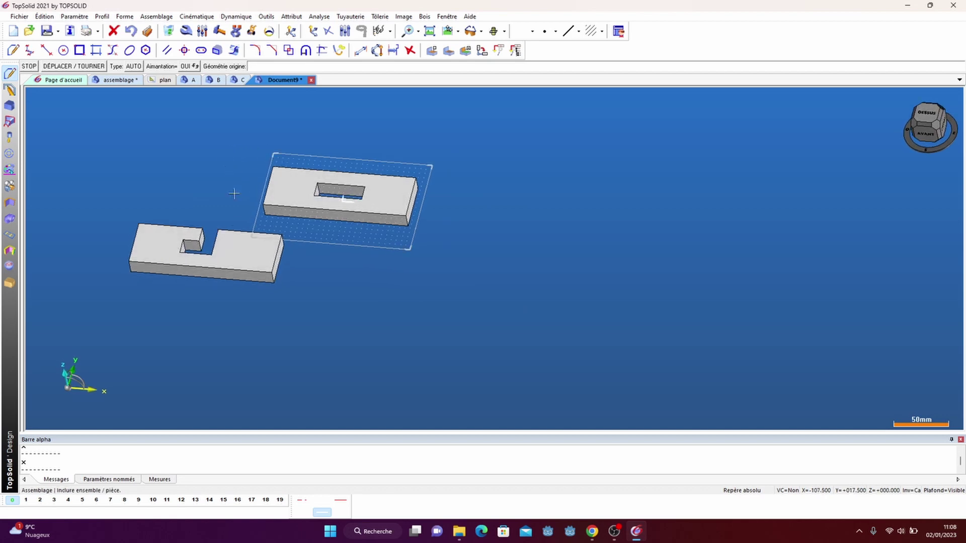
scroll(200, 291, up, 4)
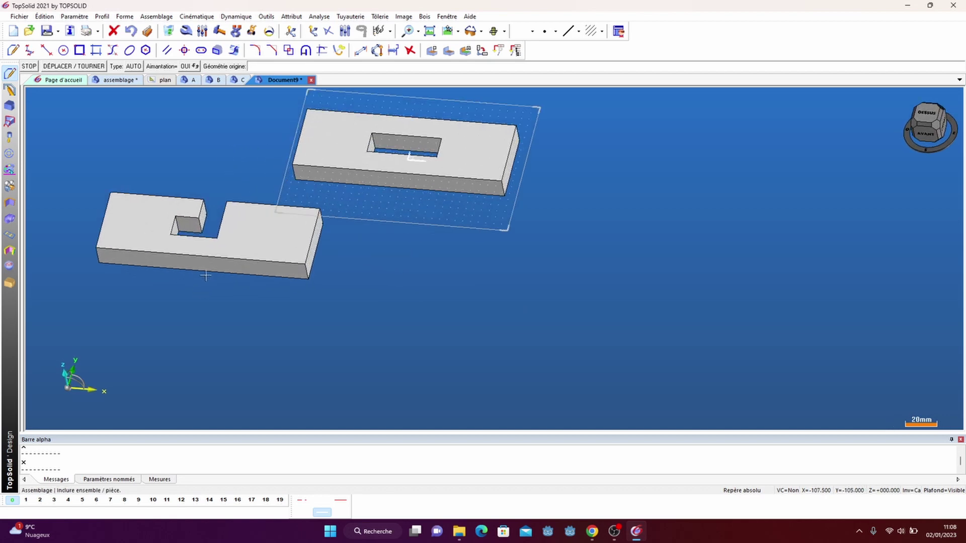
click(86, 68)
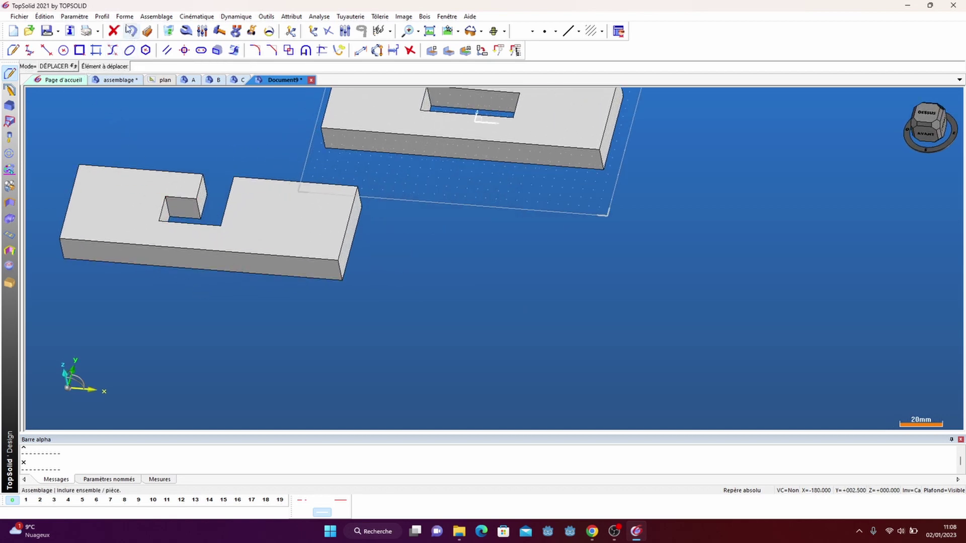
click(186, 31)
click(105, 182)
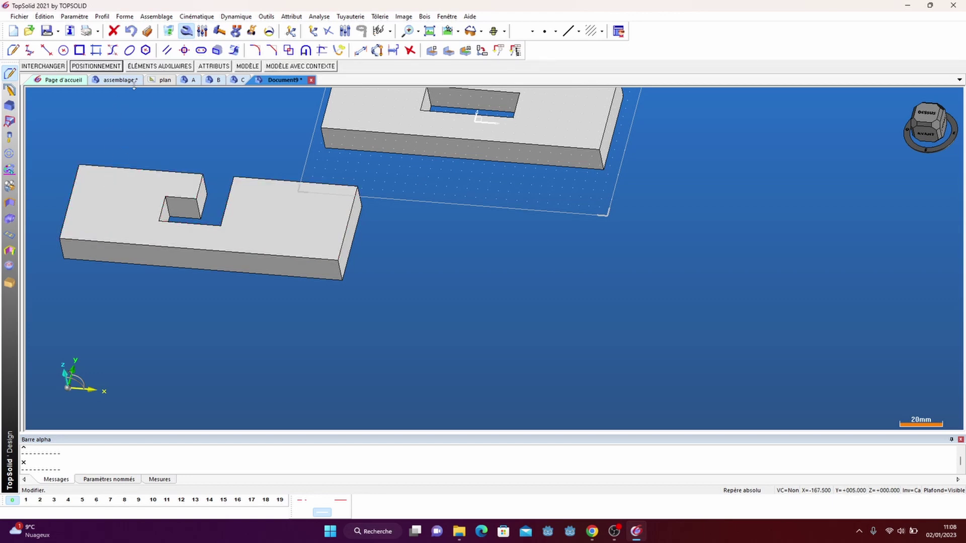
click(97, 66)
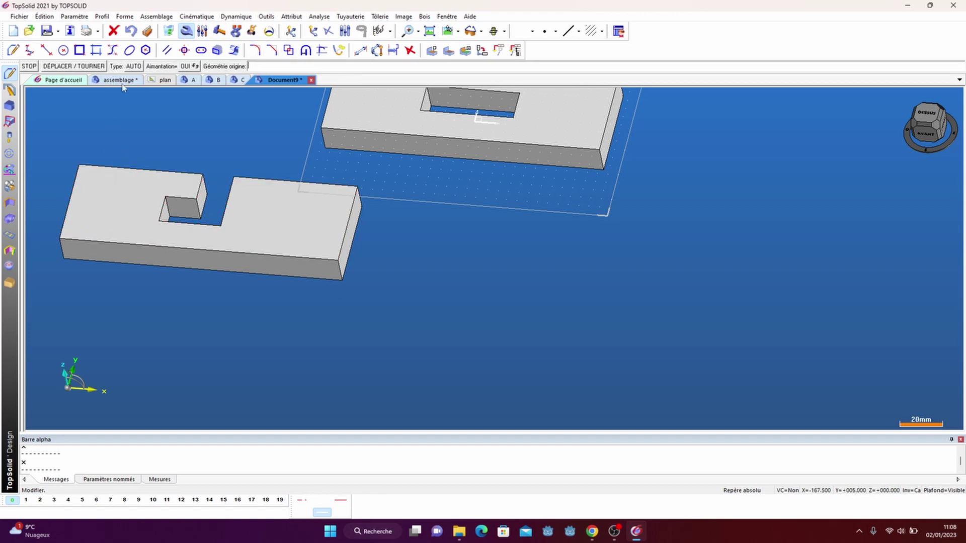
click(134, 67)
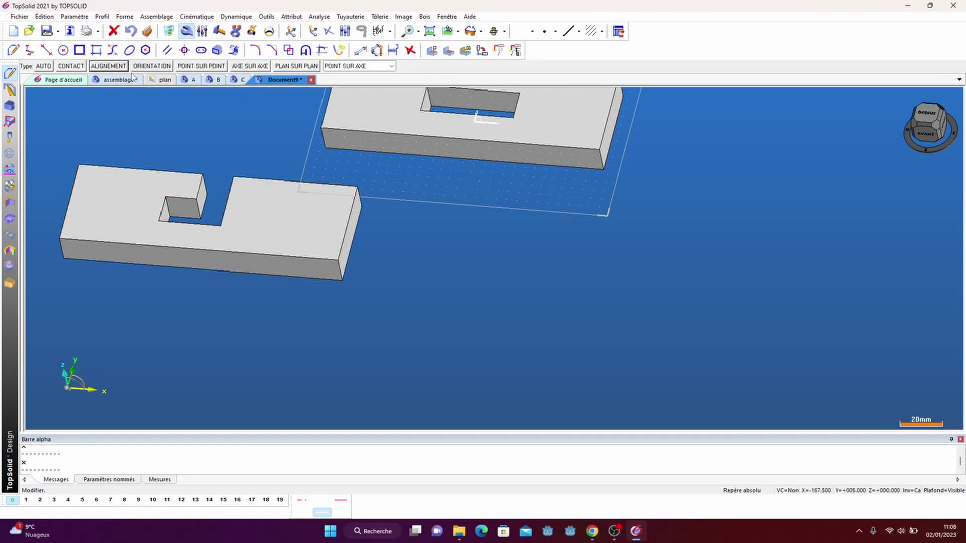
click(159, 67)
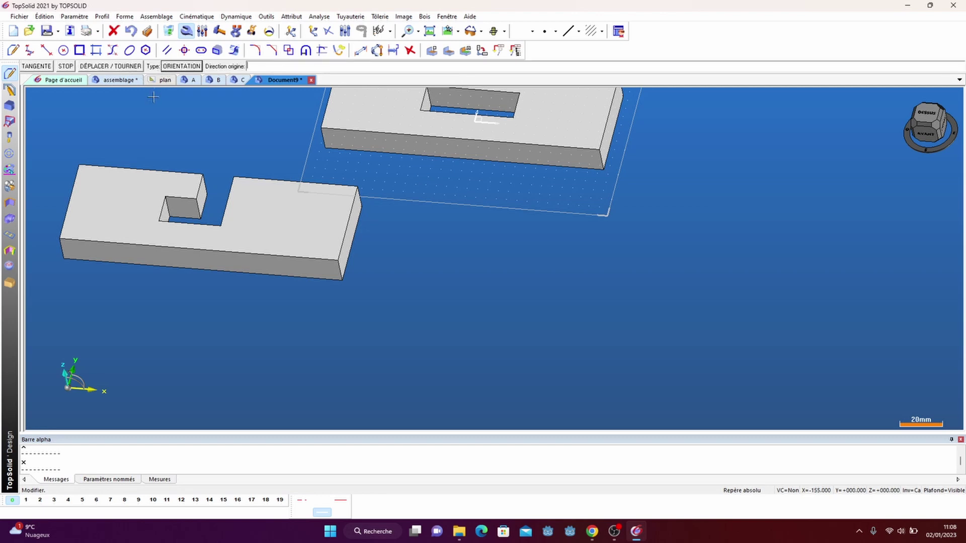
scroll(154, 136, down, 2)
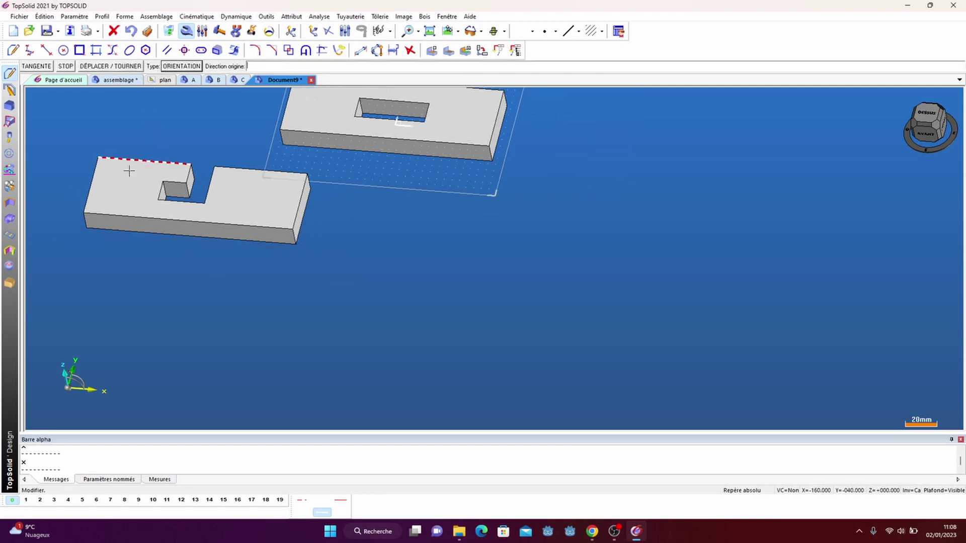
click(127, 217)
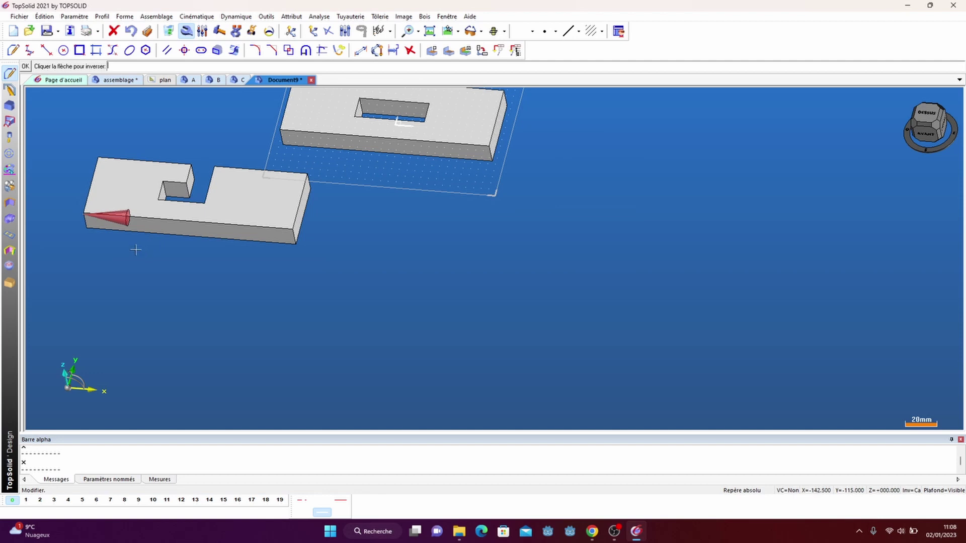
click(24, 66)
click(76, 67)
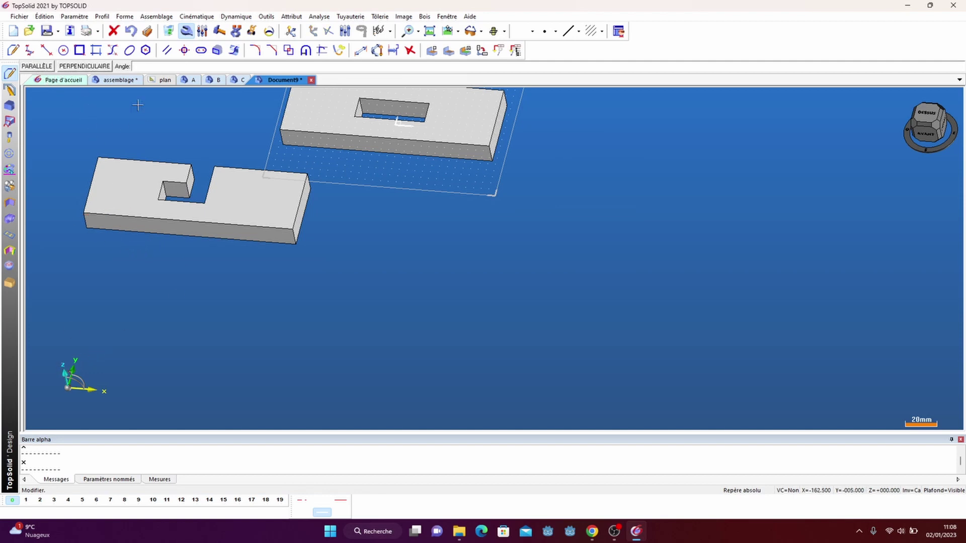
key(Return)
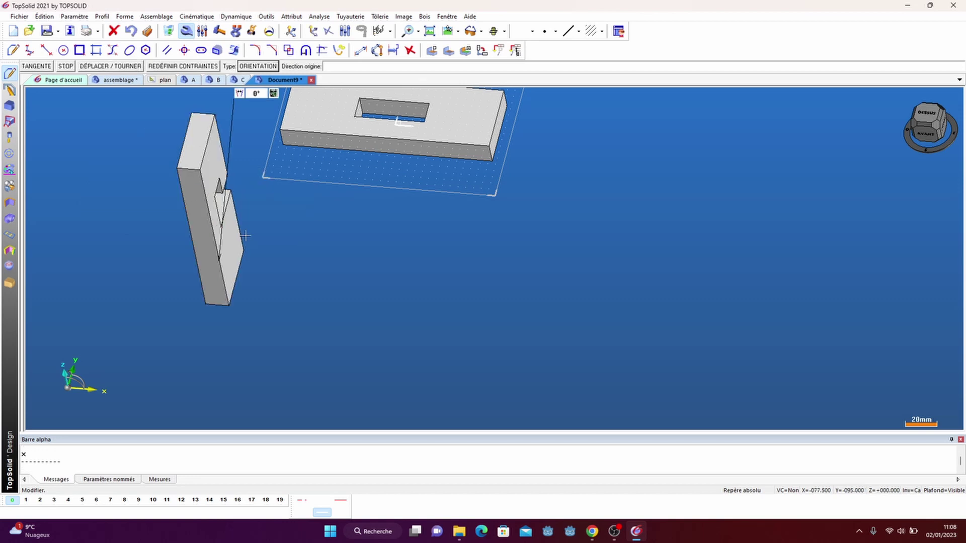
Add a second orientation constraint setting part B's short top edge parallel to the X+ direction, and end its positioning
scroll(227, 246, down, 2)
scroll(260, 179, up, 4)
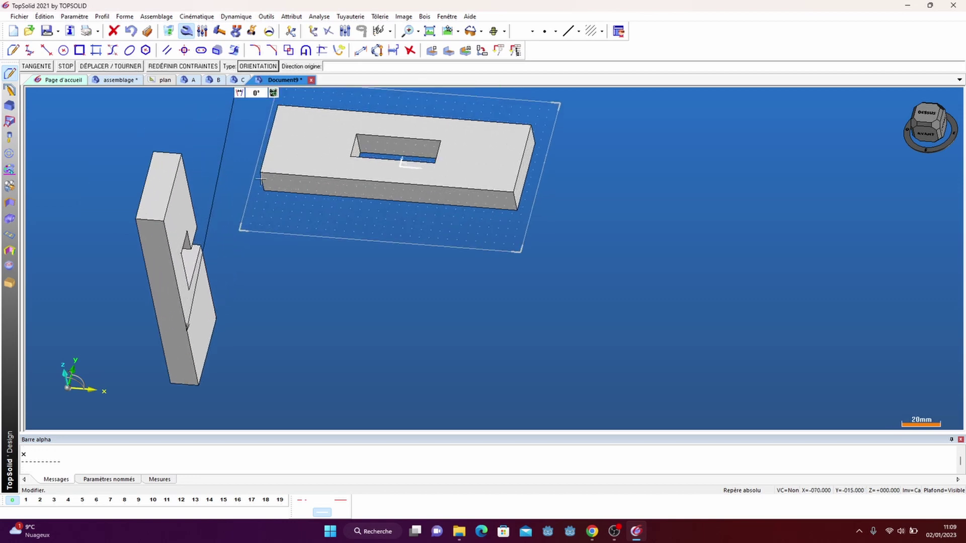
click(173, 184)
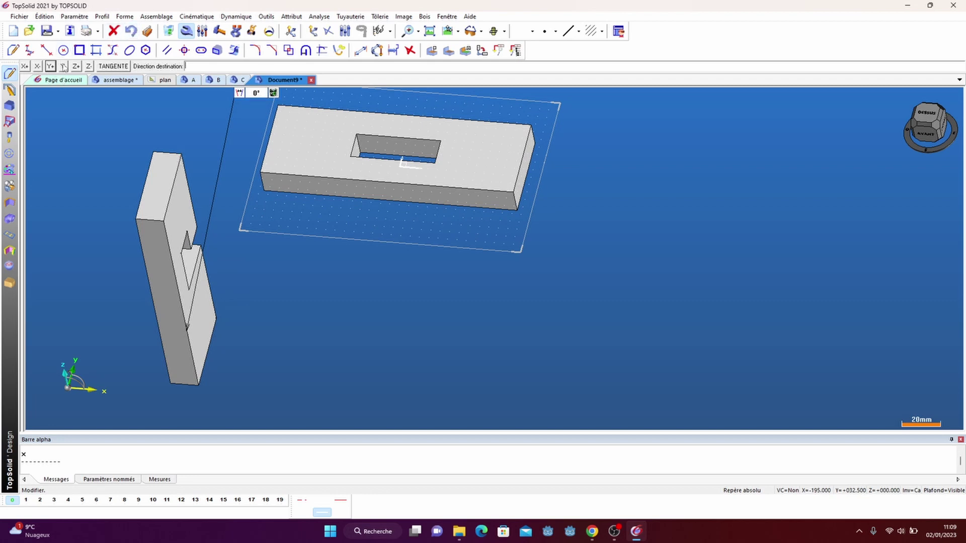
click(24, 66)
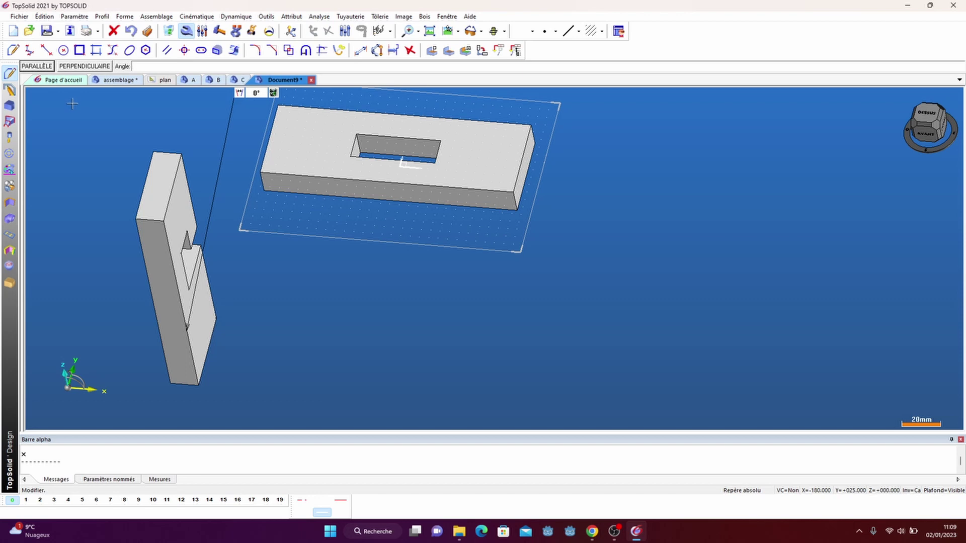
key(Return)
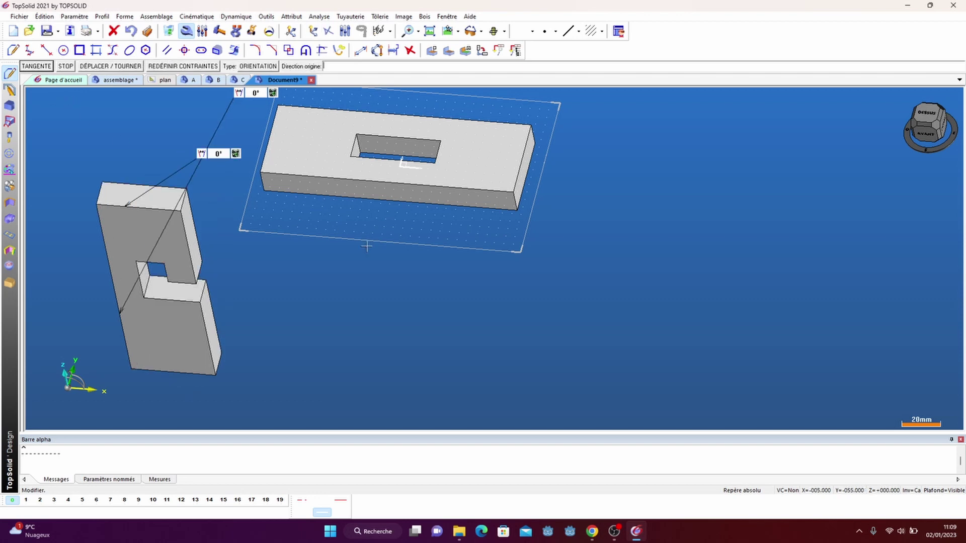
scroll(335, 261, down, 3)
scroll(302, 273, up, 4)
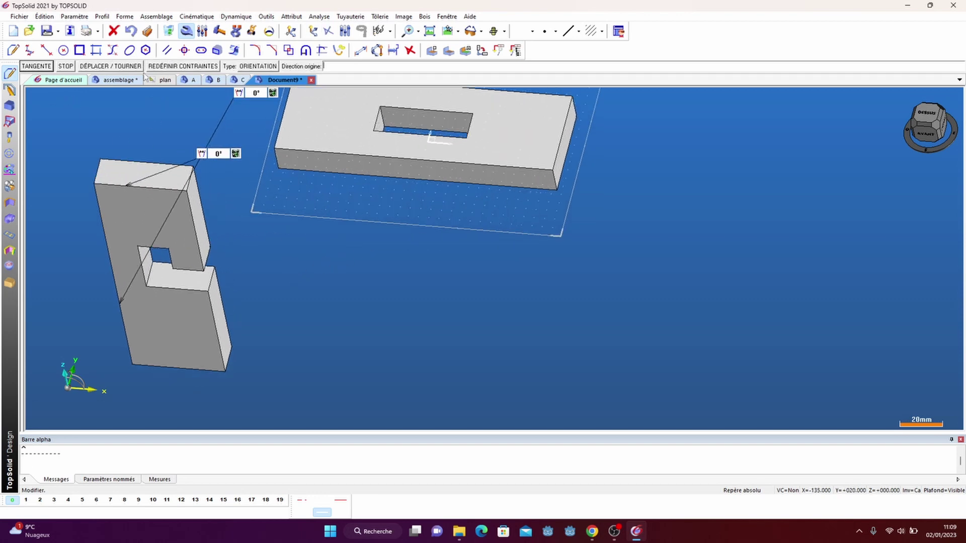
click(66, 66)
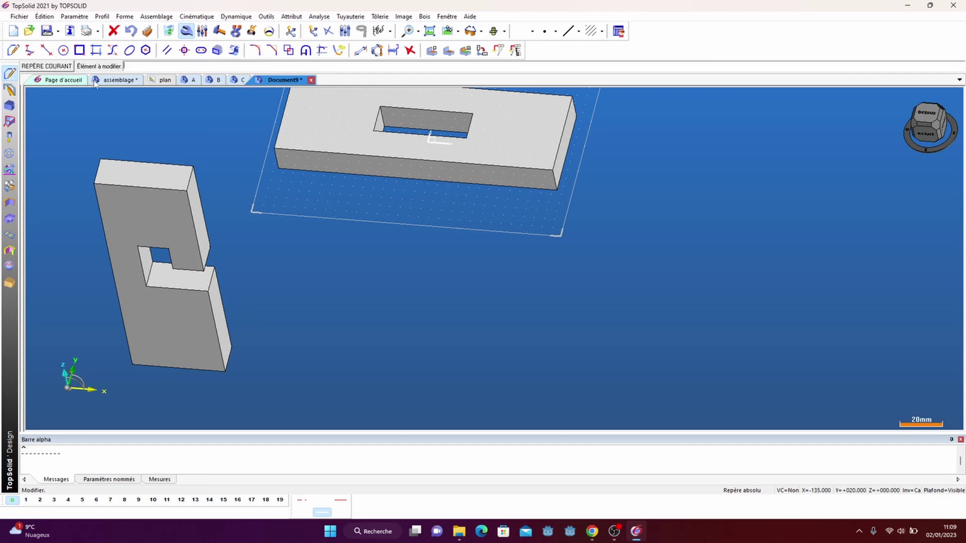
Reopen part B's positioning and add a 0 mm contact constraint between its broad face and the long wall of part A's slot
click(125, 206)
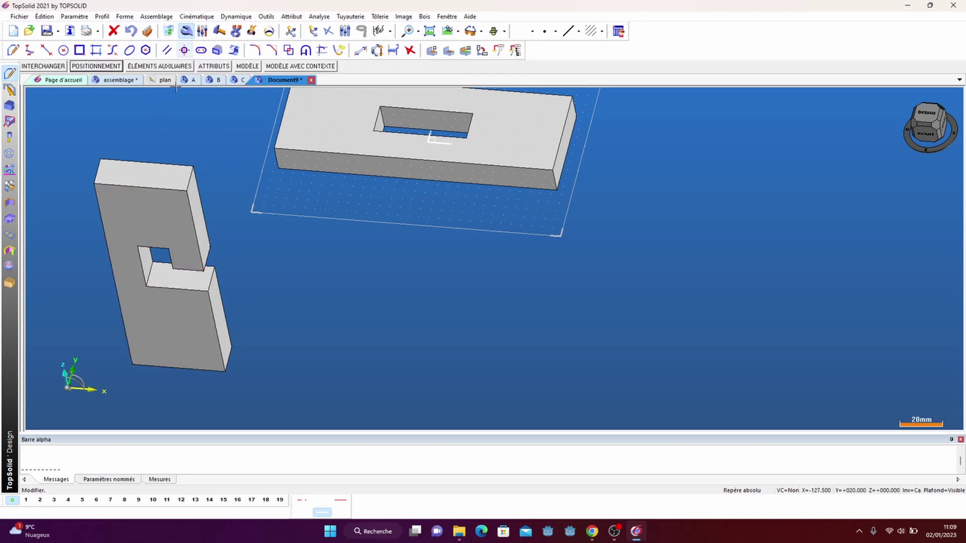
click(96, 66)
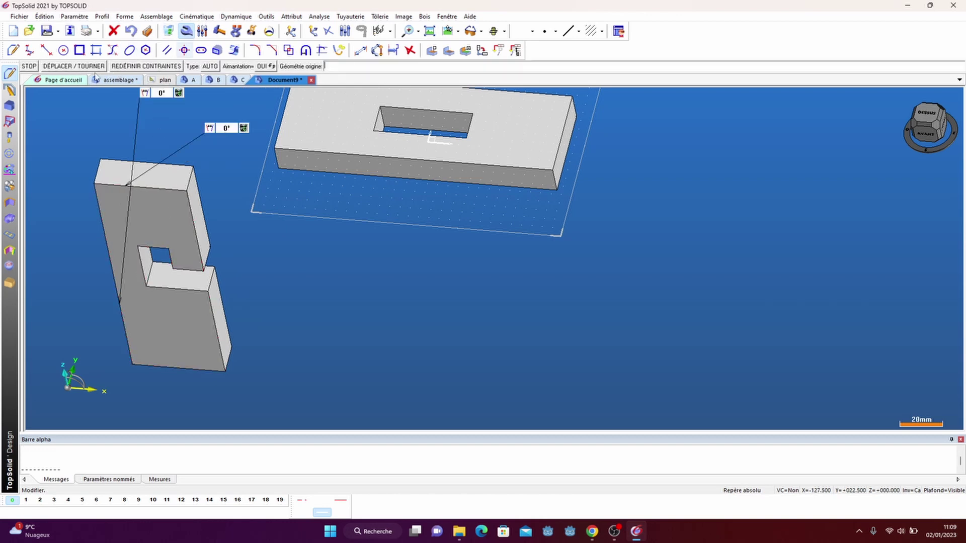
click(209, 67)
click(71, 66)
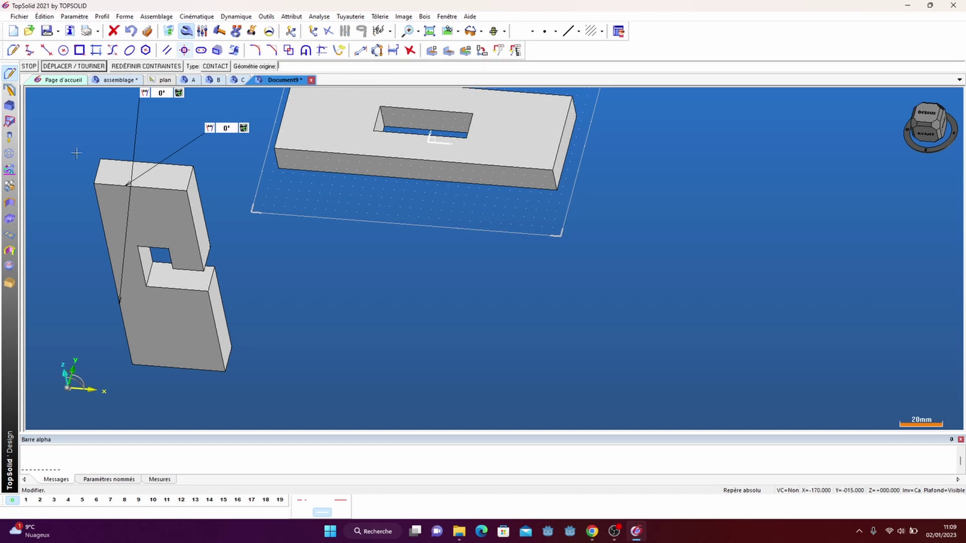
click(149, 307)
middle_drag(584, 222, 498, 288)
scroll(455, 120, up, 5)
click(427, 117)
scroll(433, 264, down, 3)
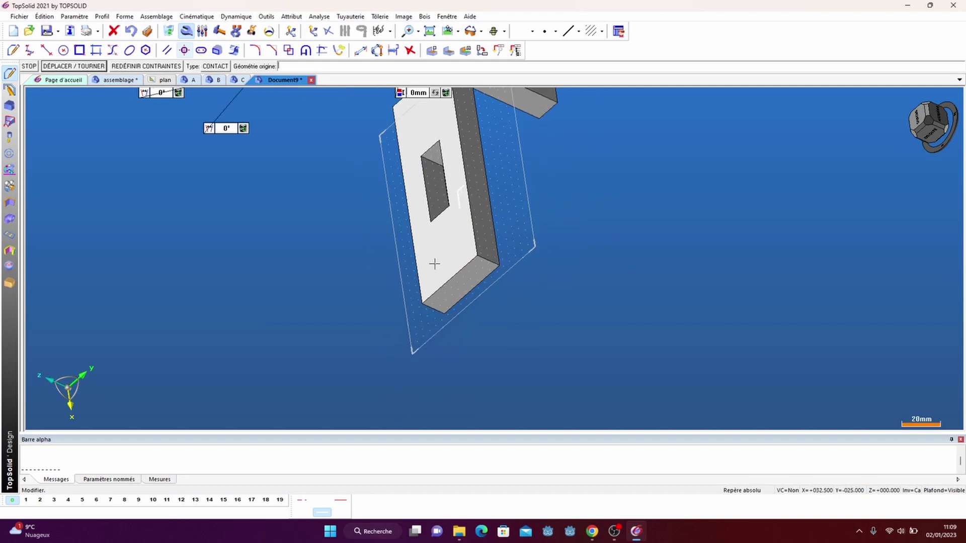
Add a 0 mm contact constraint between part B's narrow side face and the short end wall of part A's slot
middle_drag(434, 264, 452, 252)
scroll(453, 252, up, 3)
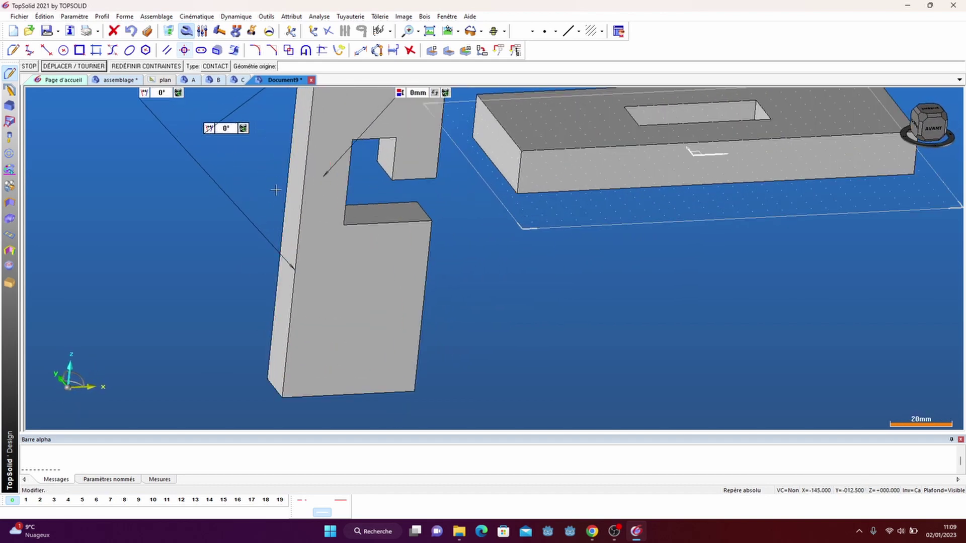
click(296, 175)
middle_drag(739, 282, 614, 291)
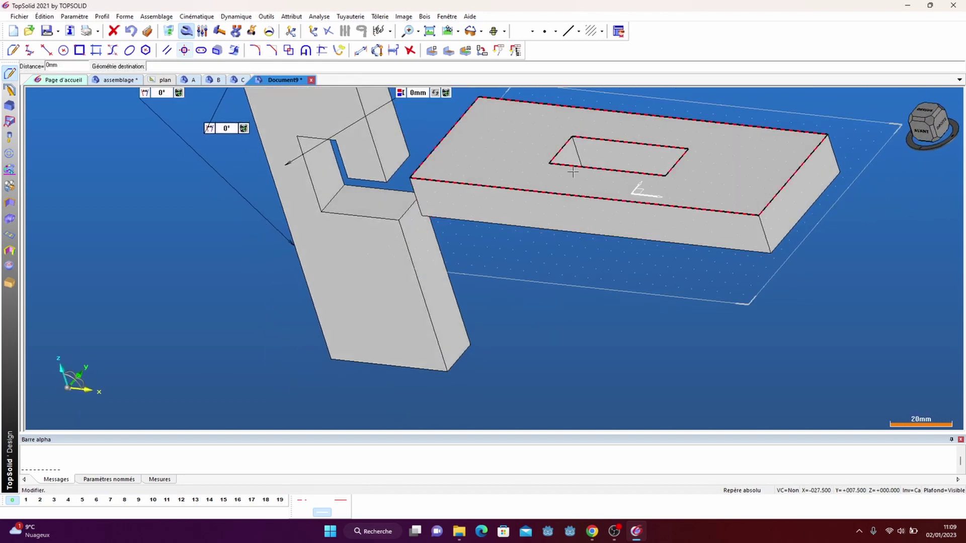
click(561, 160)
Add a 0 mm contact constraint seating the lower face of part B's notch against the underside of part A
middle_drag(560, 161, 520, 254)
middle_drag(753, 353, 674, 173)
scroll(673, 276, up, 3)
click(598, 223)
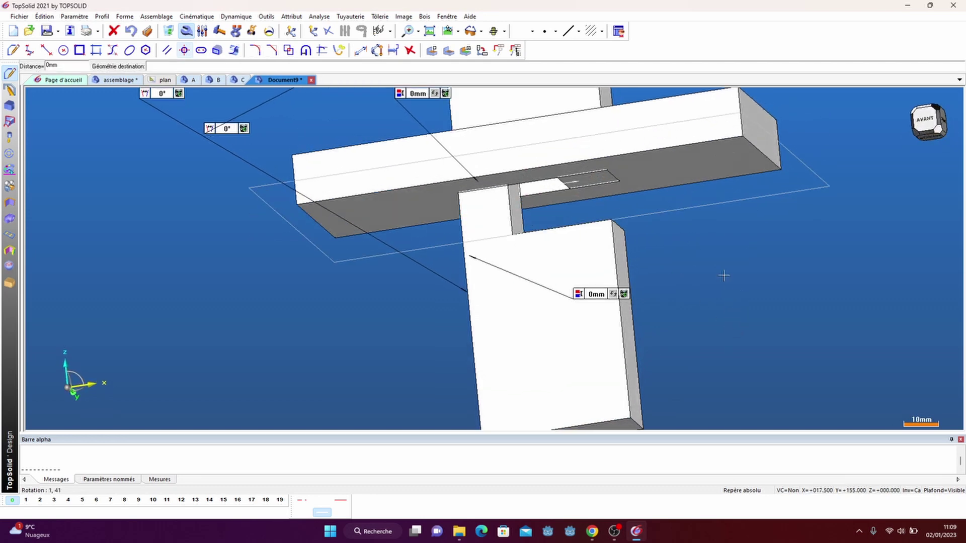
click(677, 176)
scroll(702, 294, down, 2)
middle_drag(702, 295, 674, 322)
scroll(732, 291, down, 2)
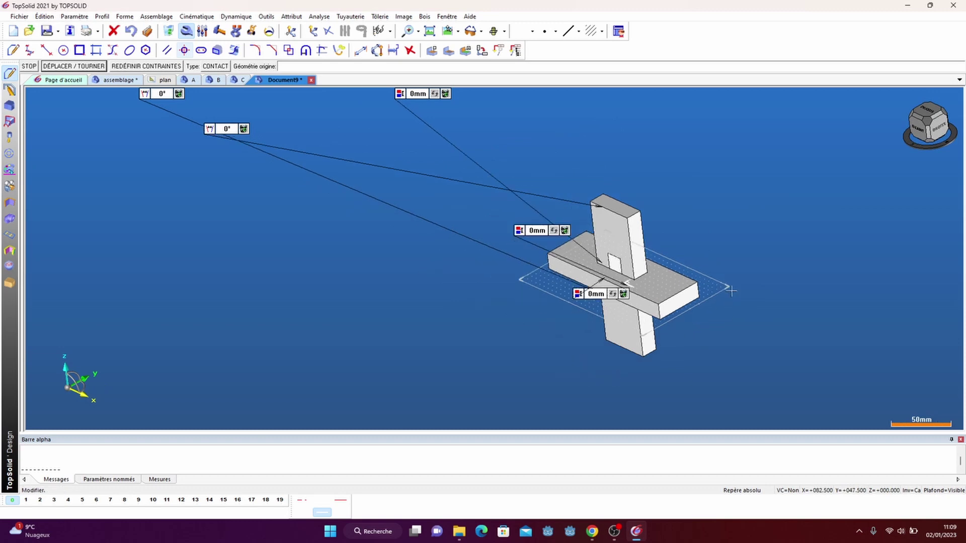
middle_drag(732, 291, 734, 351)
scroll(729, 332, down, 1)
scroll(759, 369, up, 3)
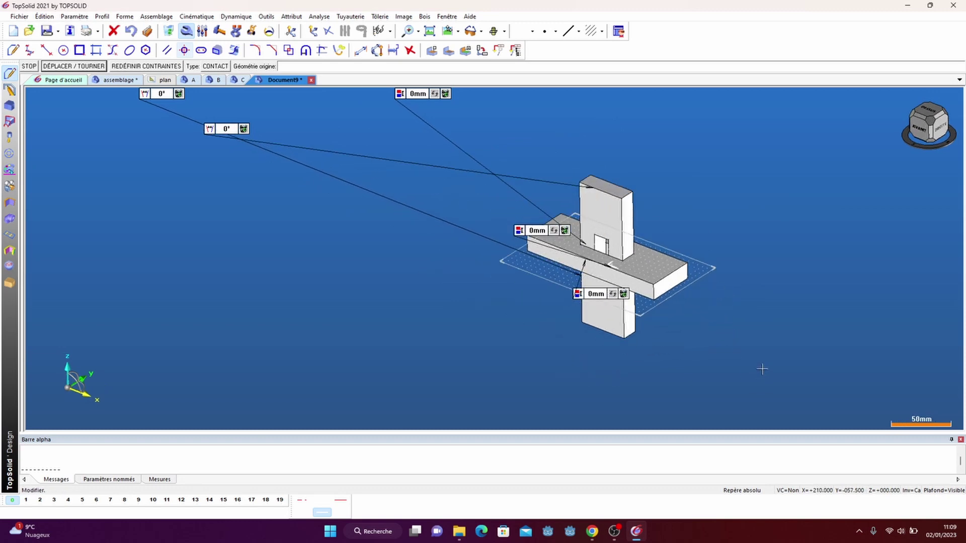
Include part C as another component and place it in free space beside the assembled parts A and B
click(147, 30)
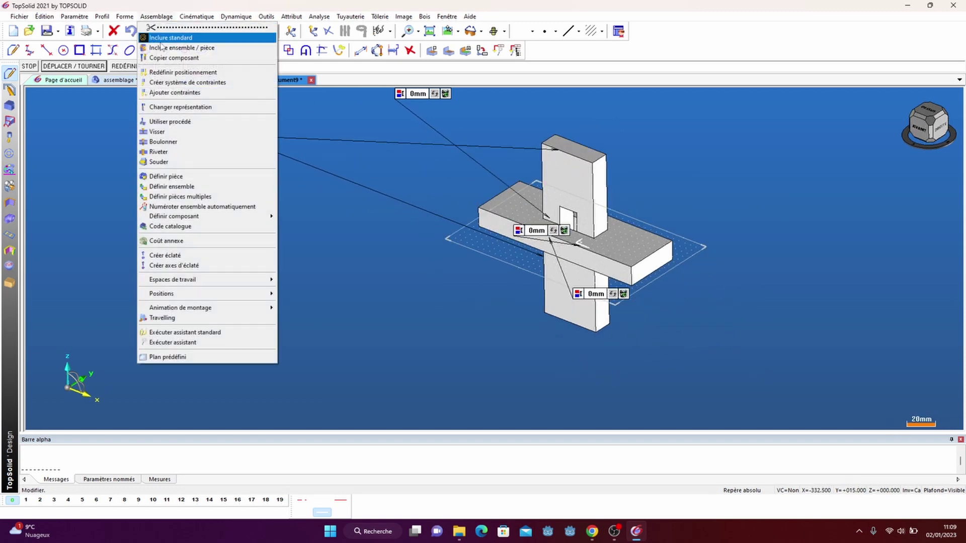
click(161, 35)
click(318, 67)
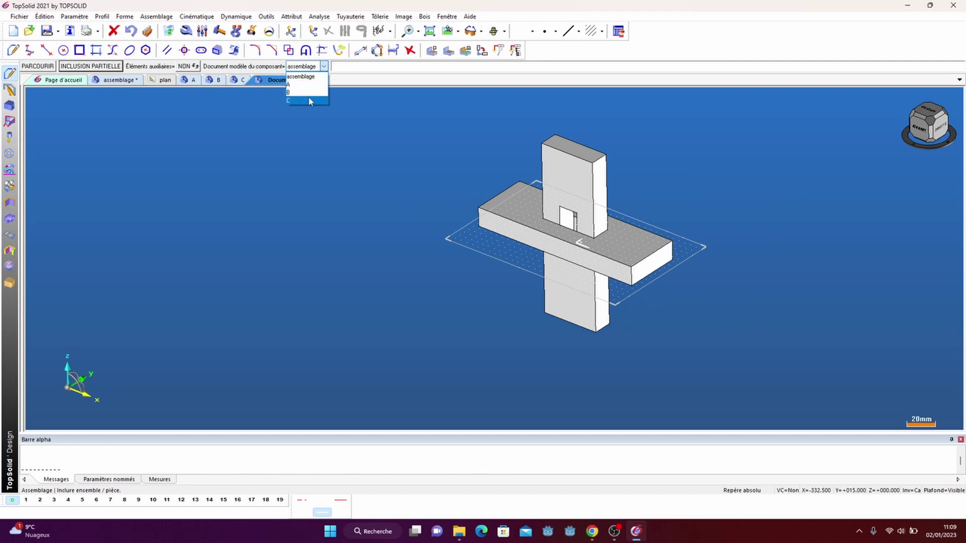
click(302, 76)
click(382, 281)
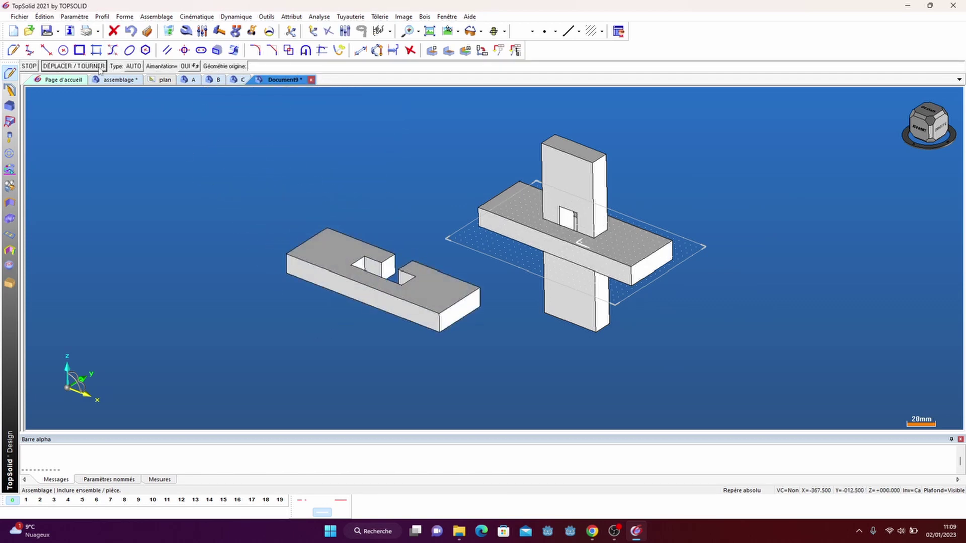
Add an orientation constraint setting part C's long front edge parallel to the Y+ direction
click(134, 68)
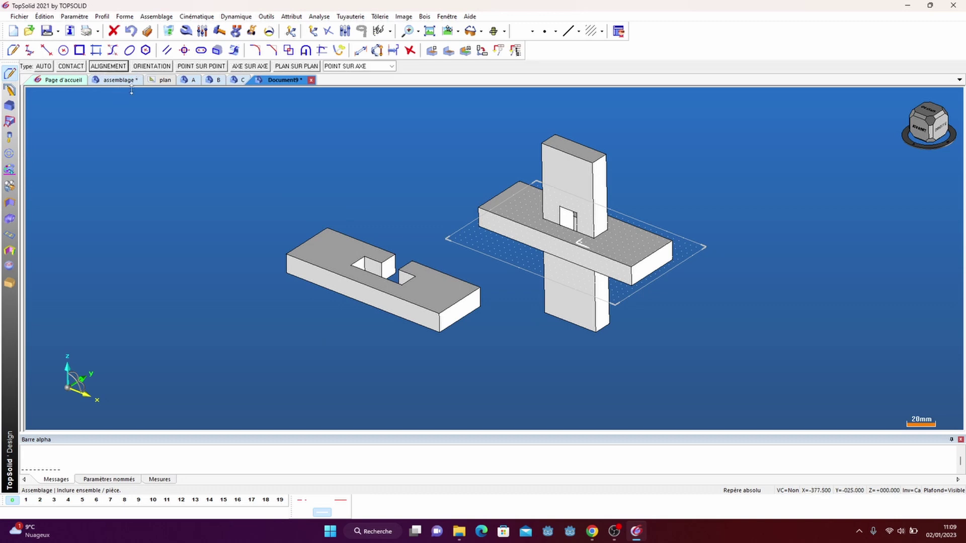
click(160, 66)
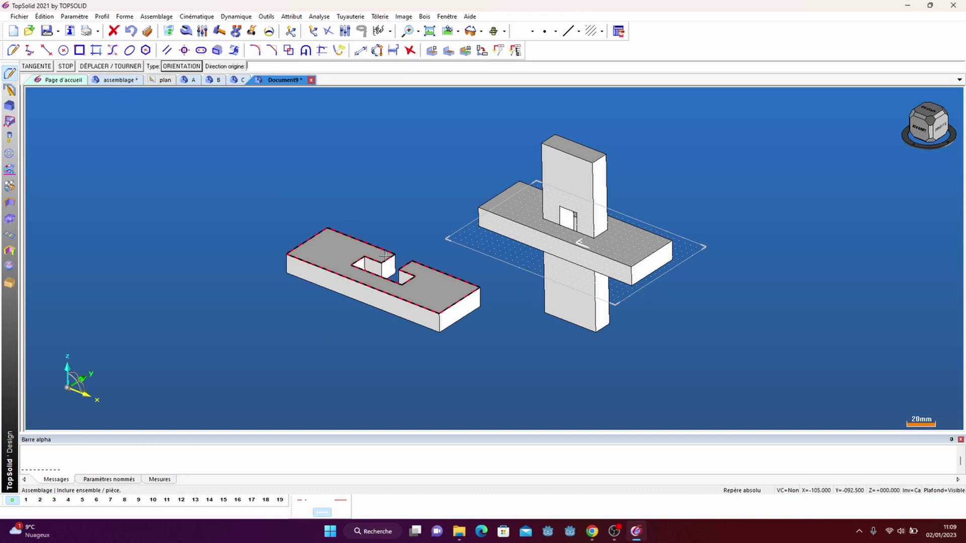
click(406, 299)
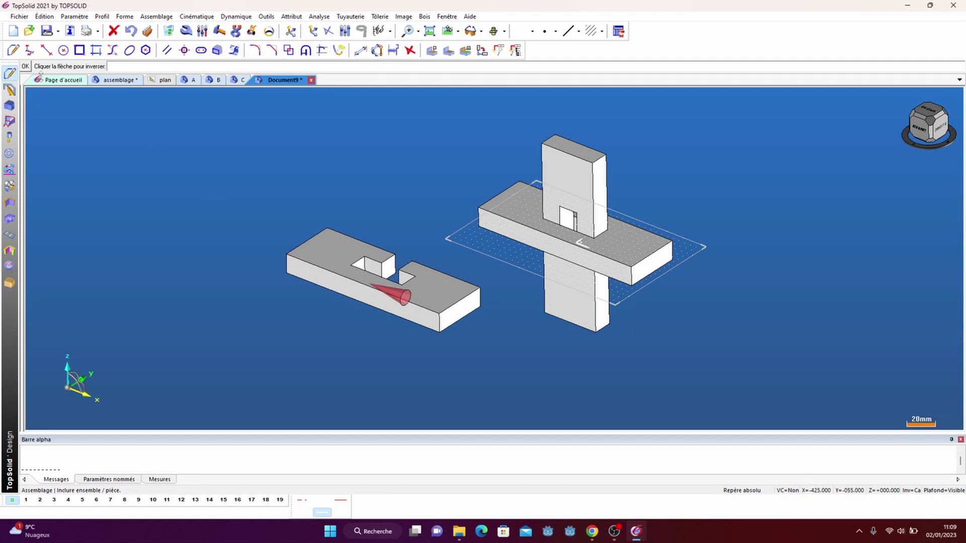
click(26, 67)
click(50, 67)
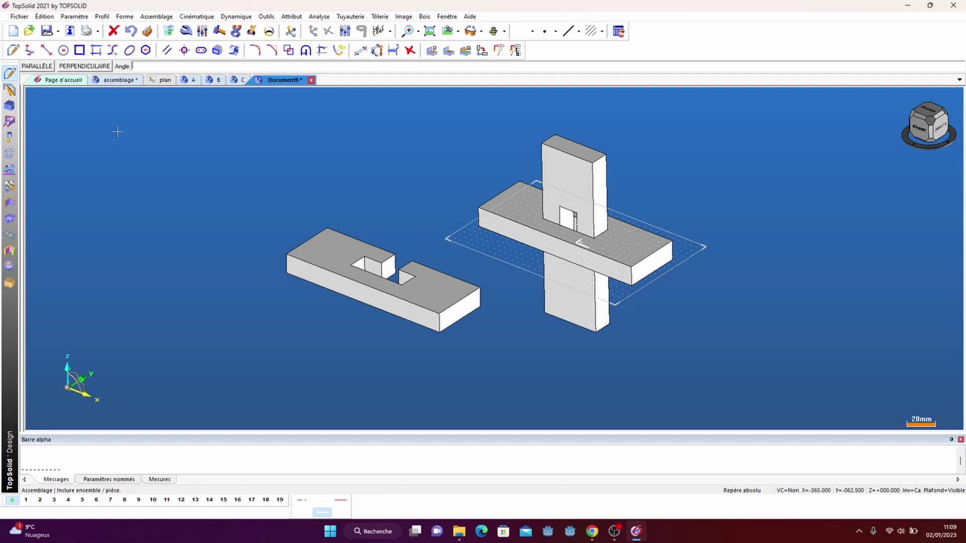
key(Return)
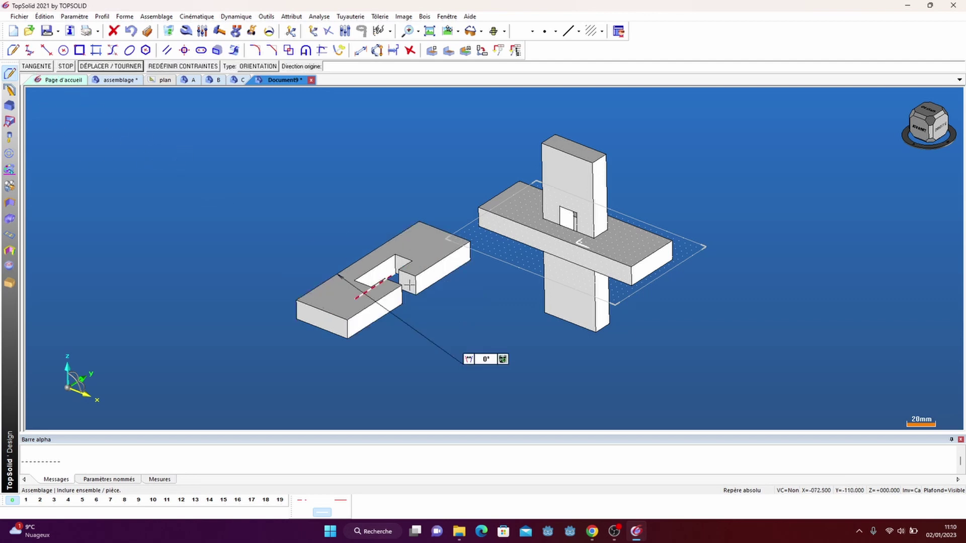
Add an orientation constraint setting part C's short end edge parallel to the Z+ direction so the part stands on edge
scroll(412, 326, up, 2)
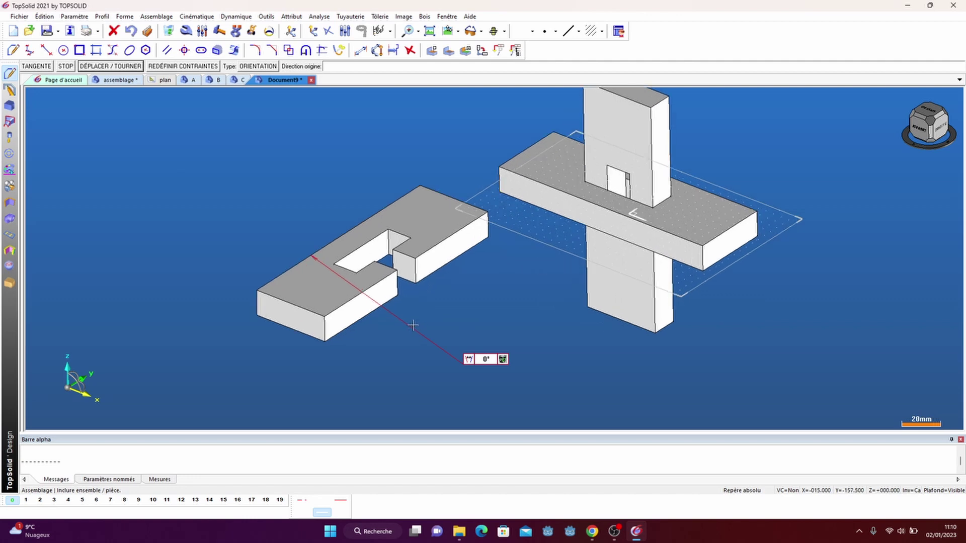
click(269, 316)
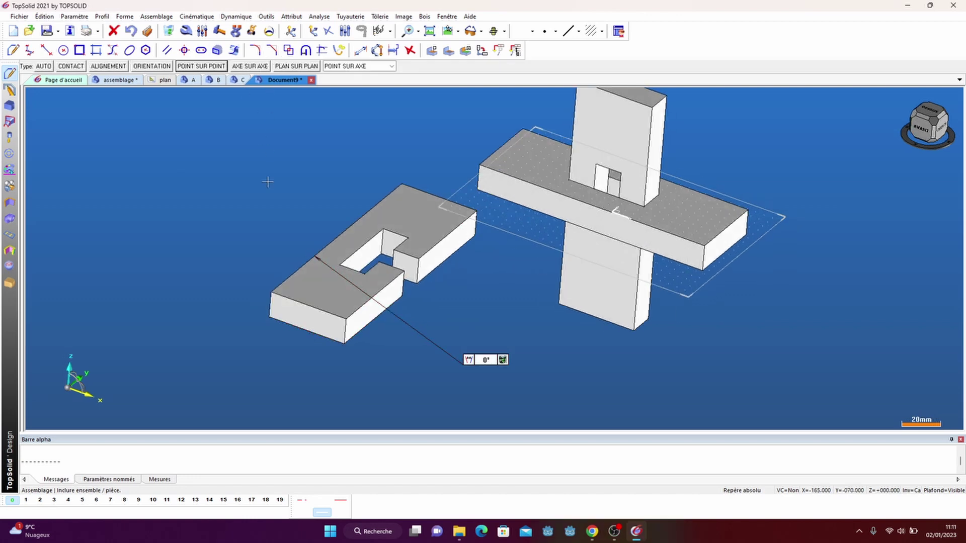
click(177, 67)
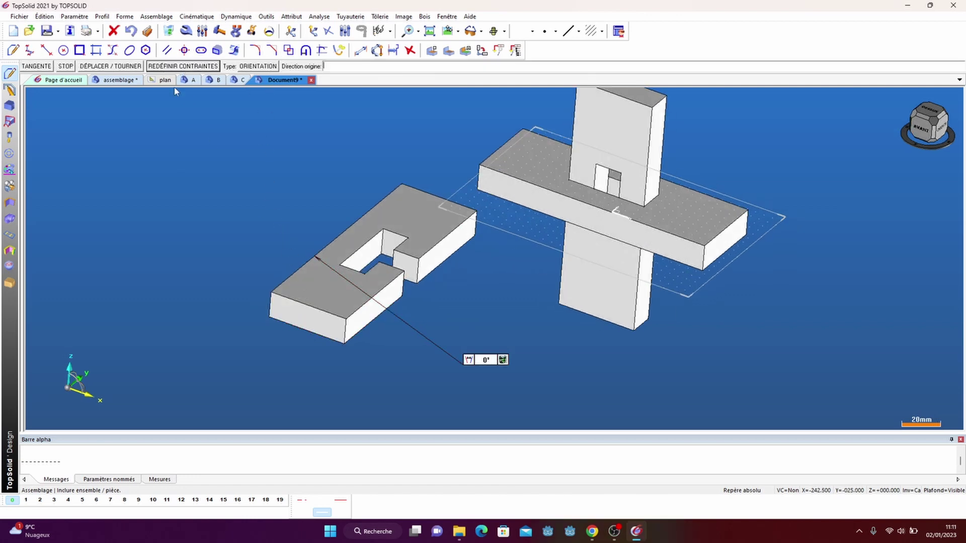
click(305, 303)
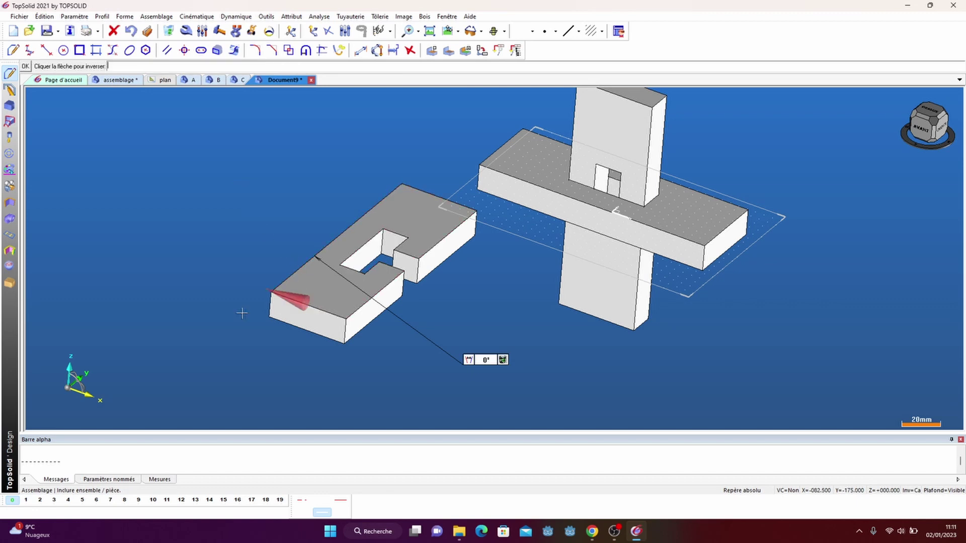
click(25, 66)
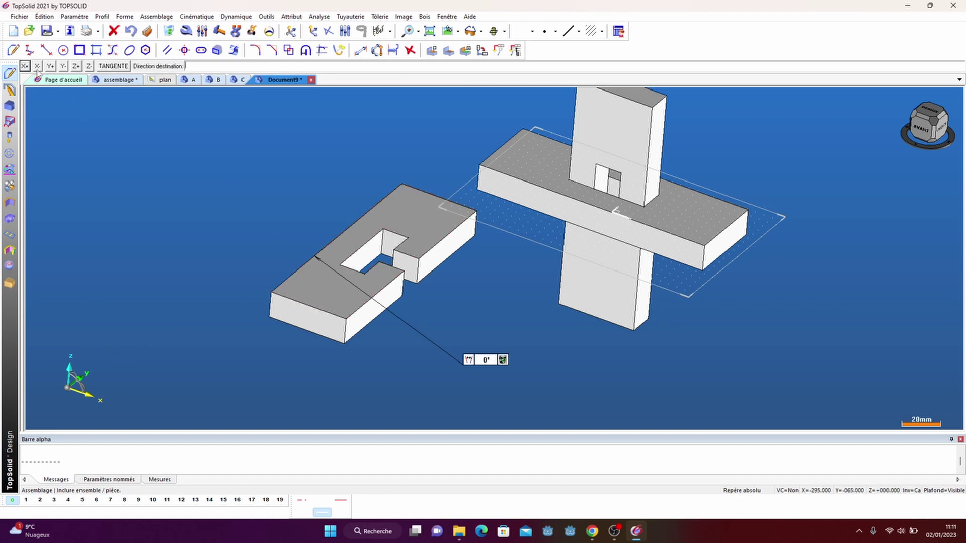
click(76, 67)
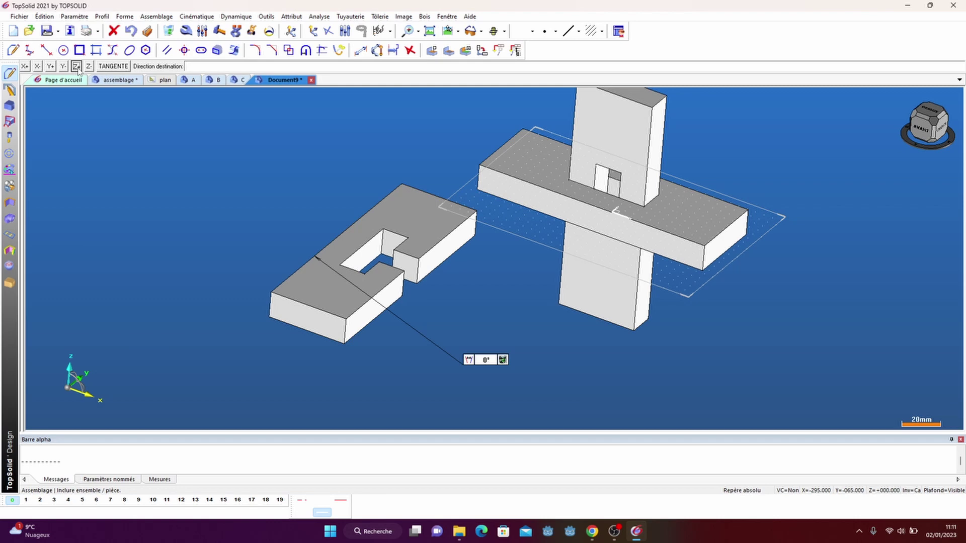
middle_click(122, 128)
scroll(395, 253, down, 3)
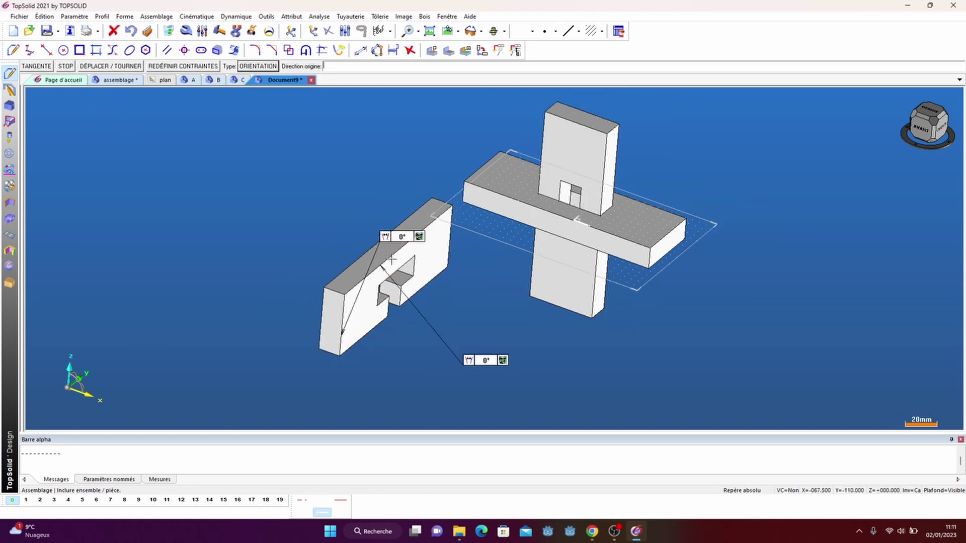
Add a 0 mm contact constraint between part C's narrow top face and the upper wall of part B's window
middle_drag(486, 284, 610, 339)
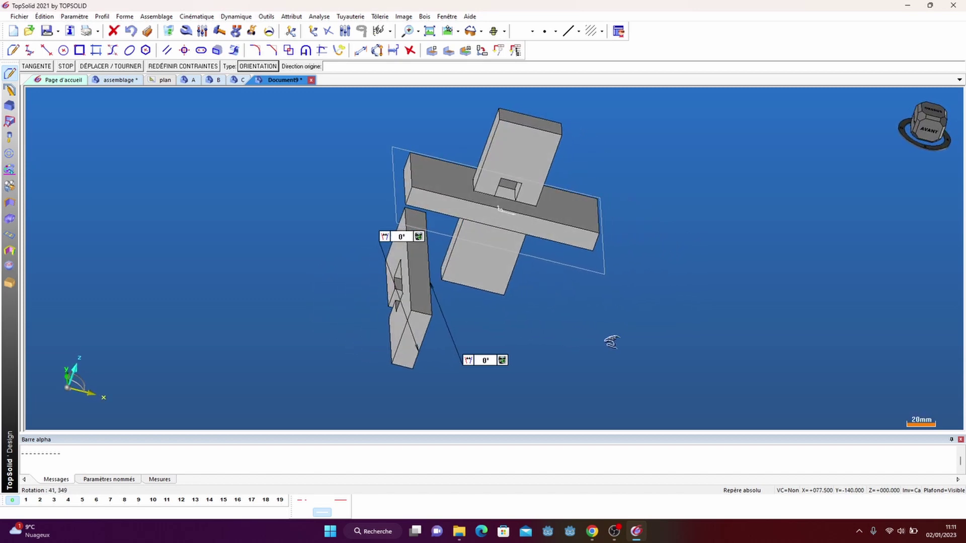
click(248, 67)
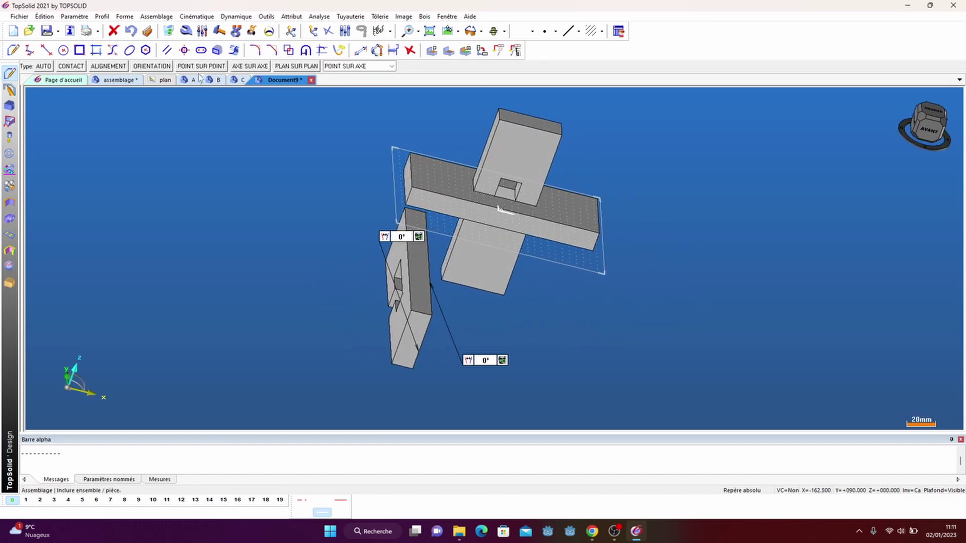
click(74, 67)
middle_drag(197, 225, 357, 264)
click(410, 258)
middle_drag(649, 312, 518, 211)
scroll(507, 189, up, 3)
click(511, 203)
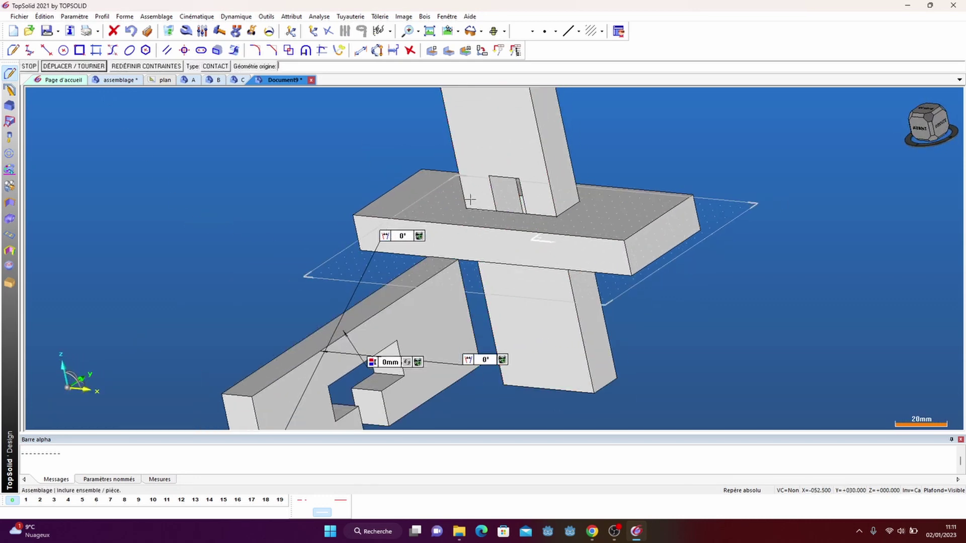
Add the remaining 0 mm contact constraints that seat part C against part B in the interlocked assembly, and finish its positioning
middle_drag(452, 329, 382, 354)
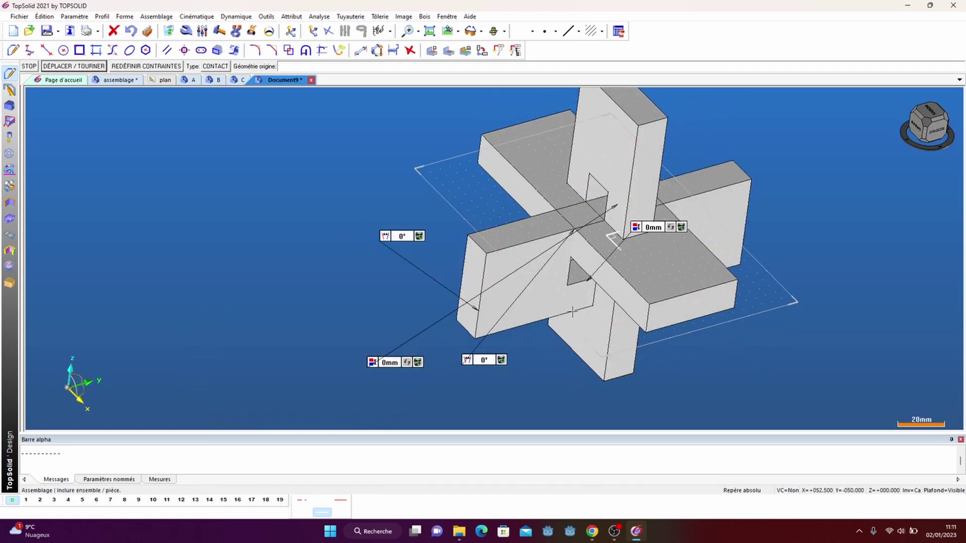
click(573, 311)
middle_drag(573, 311, 607, 194)
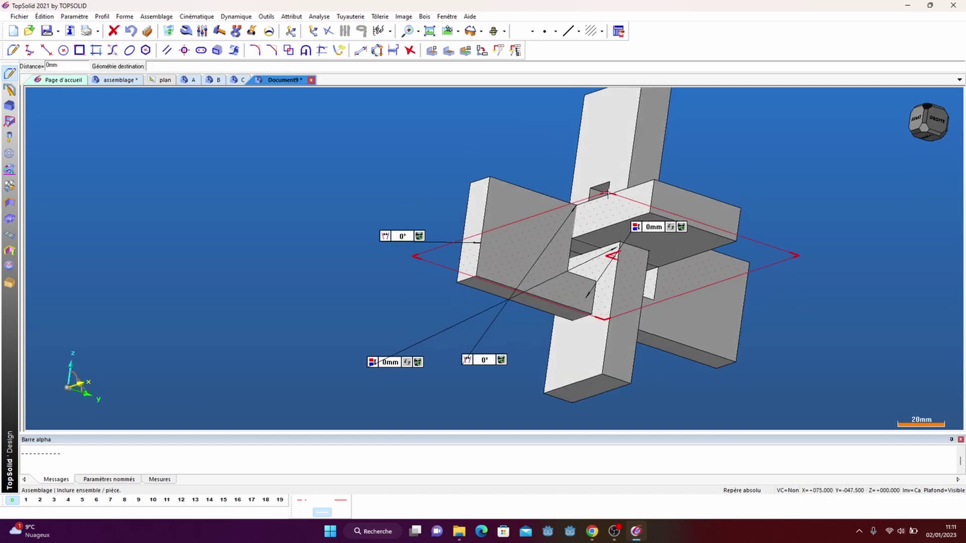
scroll(606, 194, up, 3)
click(606, 194)
scroll(606, 194, down, 3)
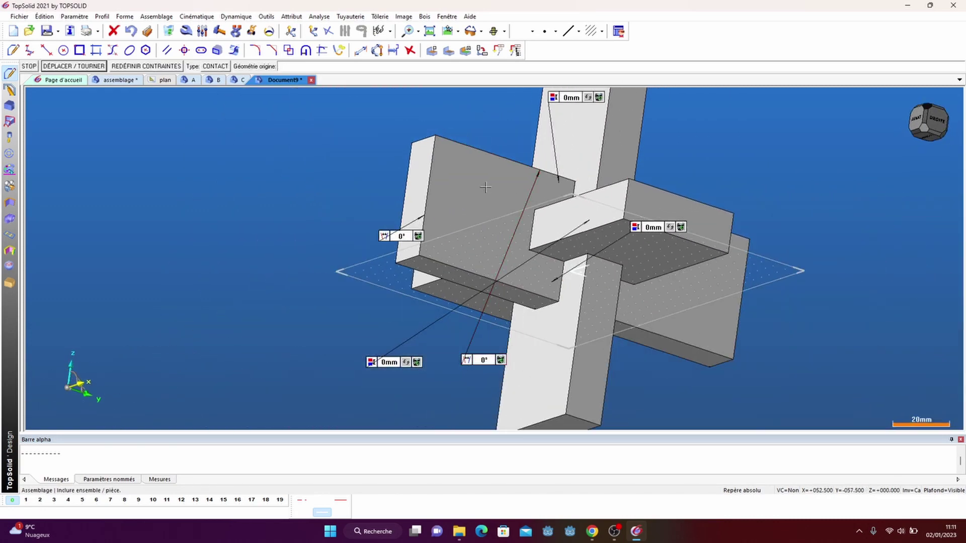
middle_drag(485, 187, 208, 100)
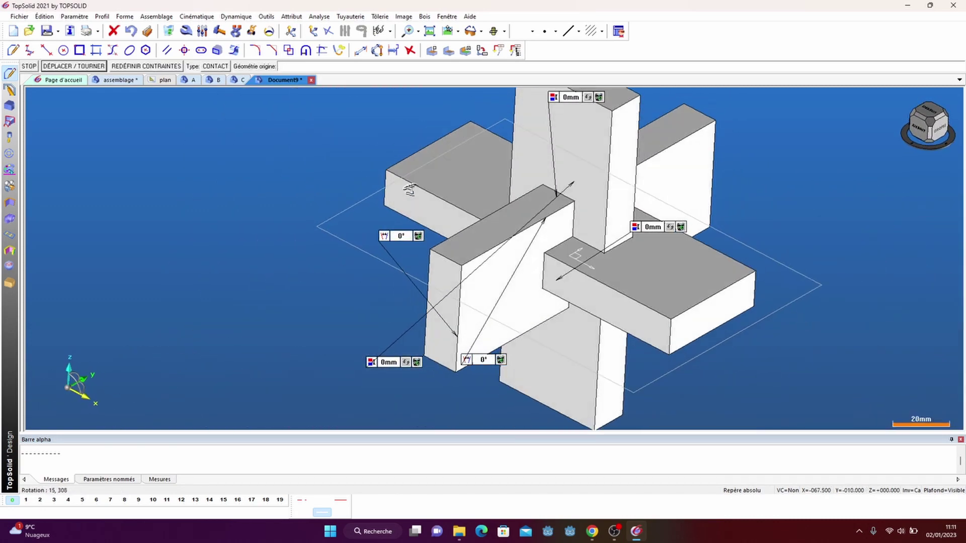
click(31, 68)
click(34, 67)
click(147, 31)
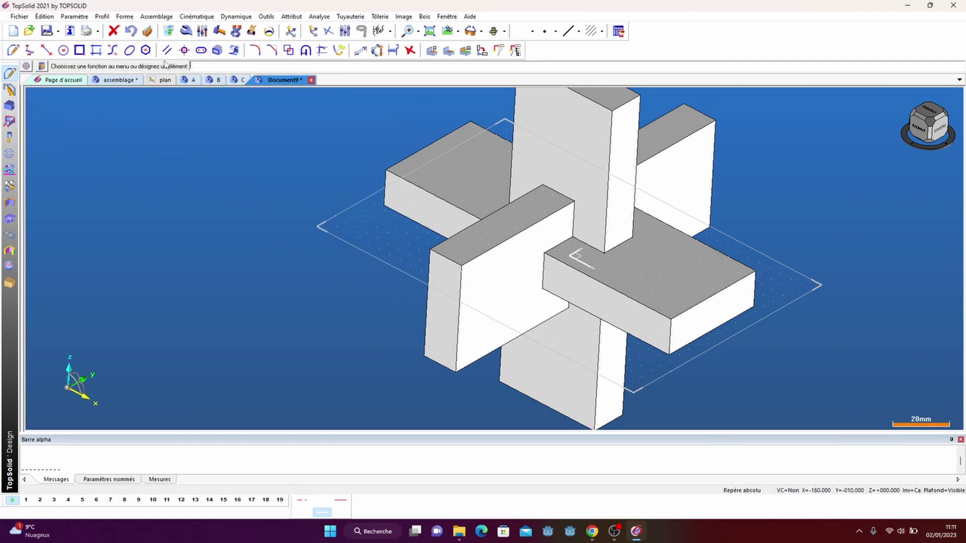
Save the assembly document as "assemblé" in the casse tete tuto folder
scroll(201, 151, down, 3)
middle_drag(201, 151, 559, 295)
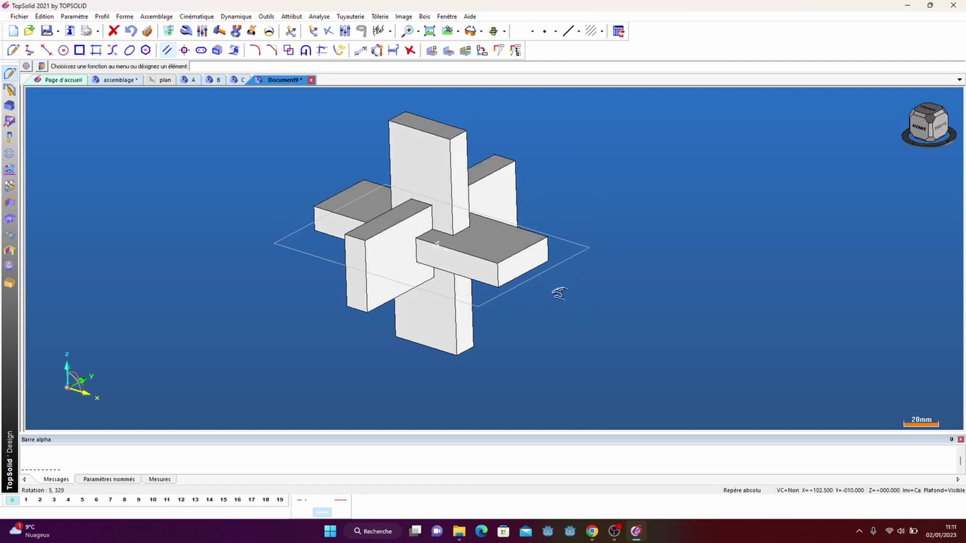
click(58, 34)
click(91, 50)
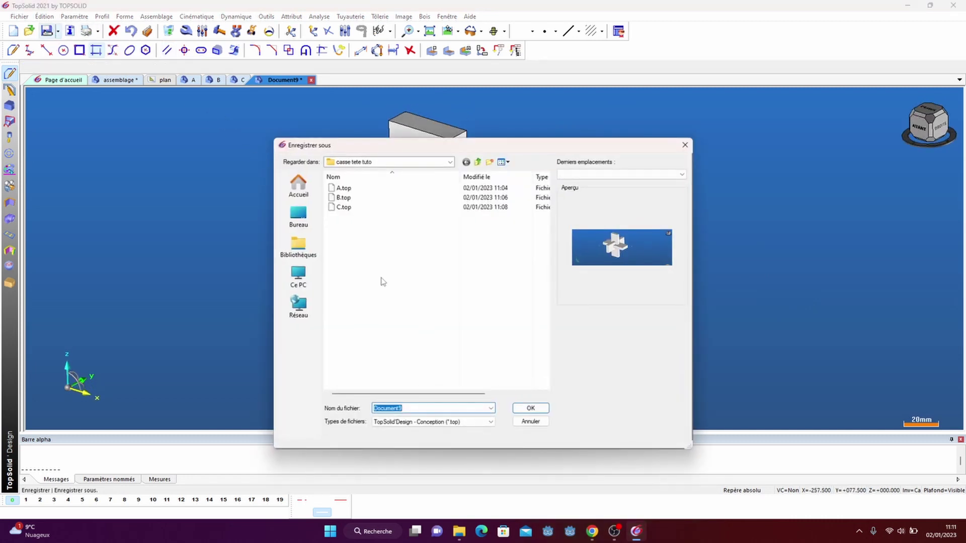
text(assemblé)
click(526, 409)
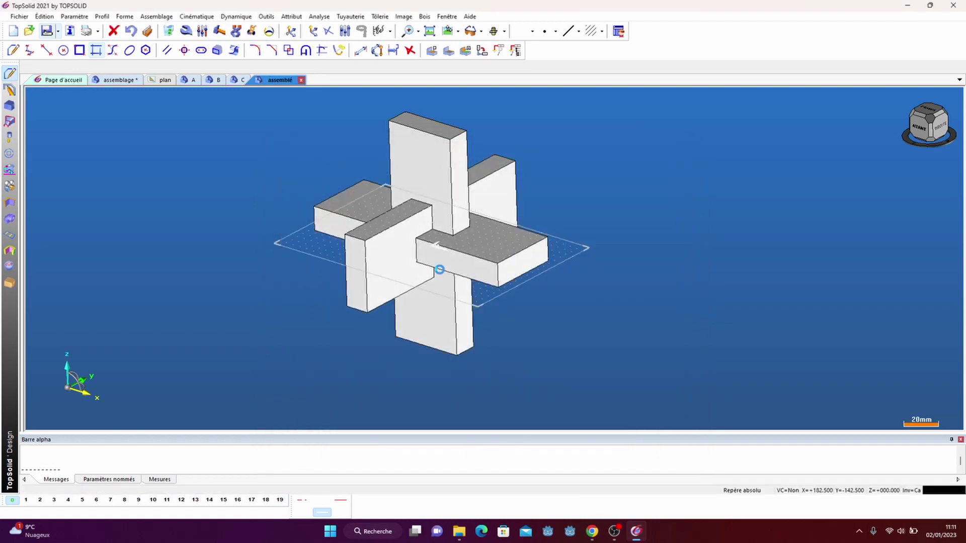
Create a kinematic rigid set containing only the vertical part of the puzzle
scroll(392, 198, up, 3)
scroll(438, 224, down, 1)
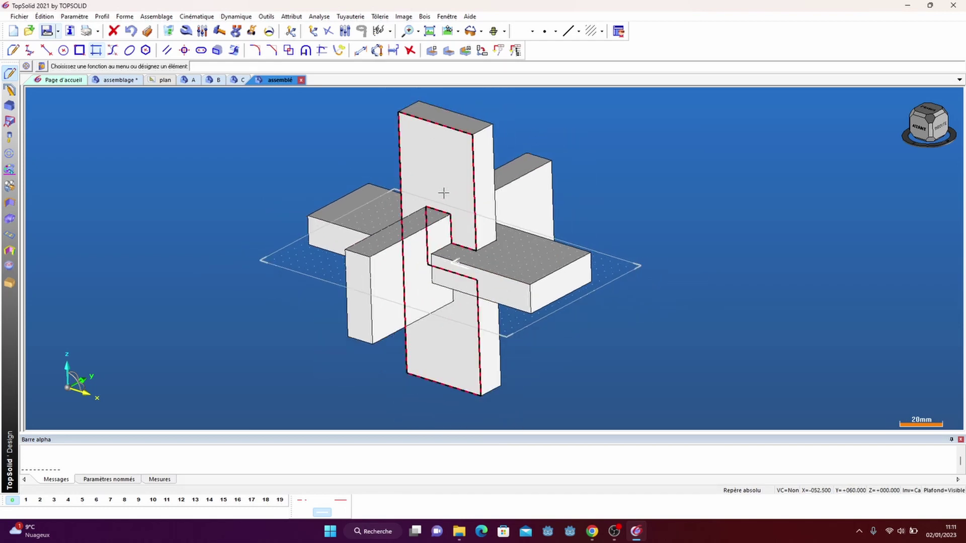
scroll(311, 177, down, 2)
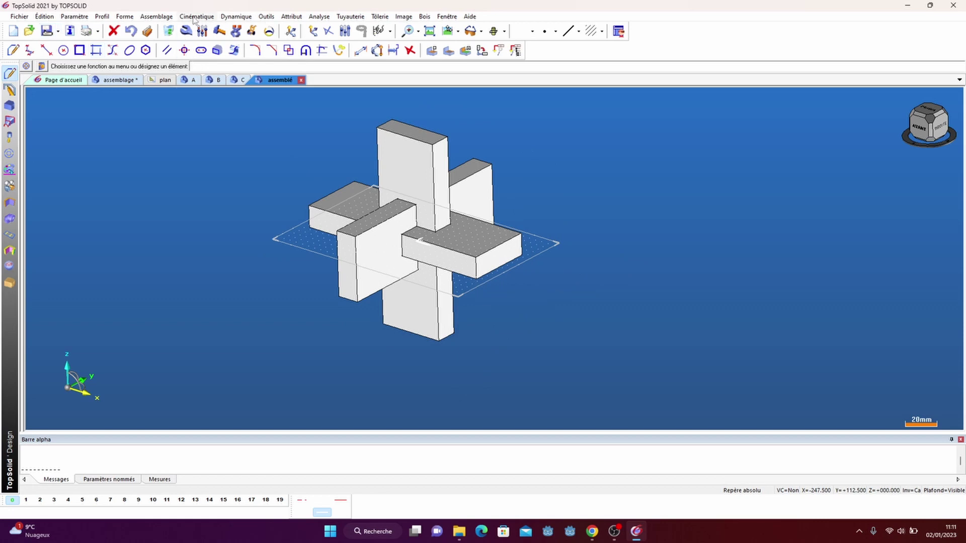
click(194, 19)
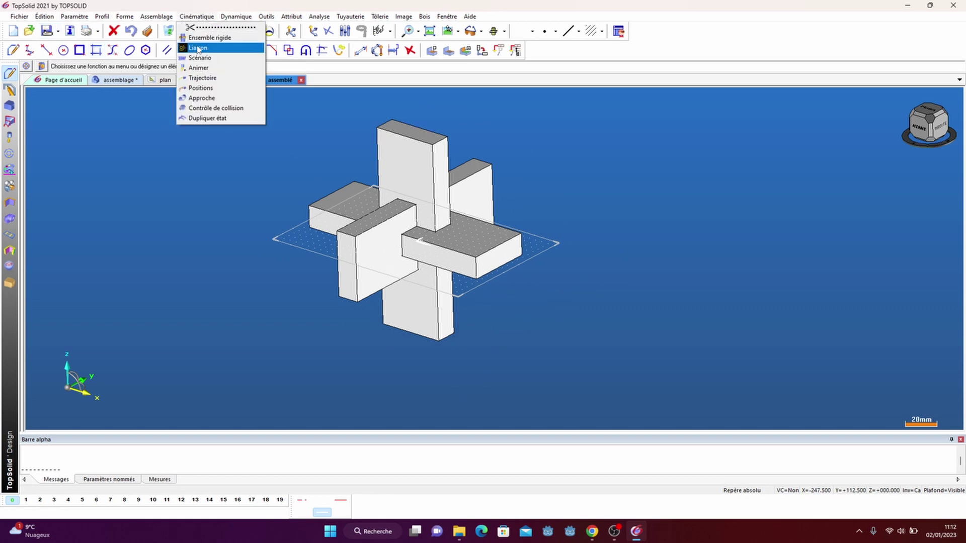
click(209, 38)
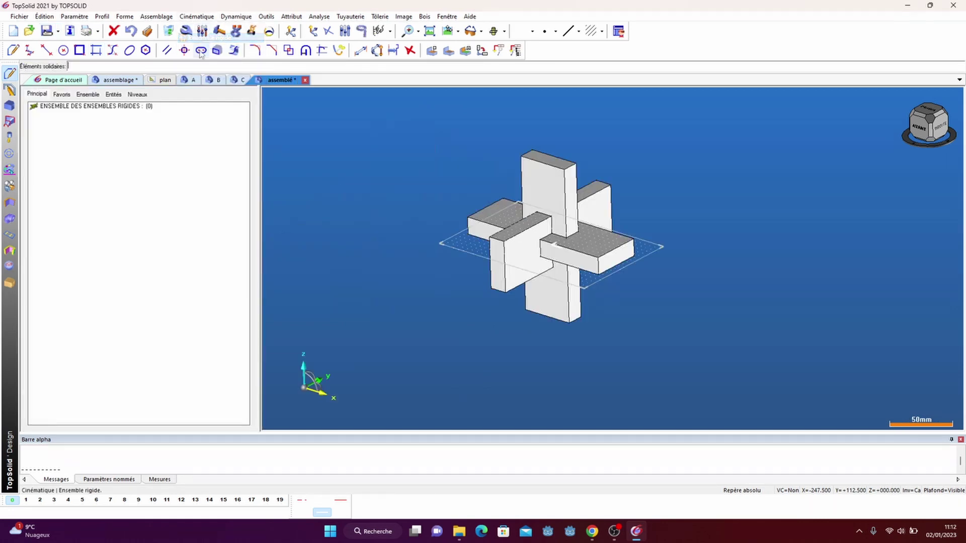
scroll(450, 167, down, 2)
scroll(438, 141, up, 2)
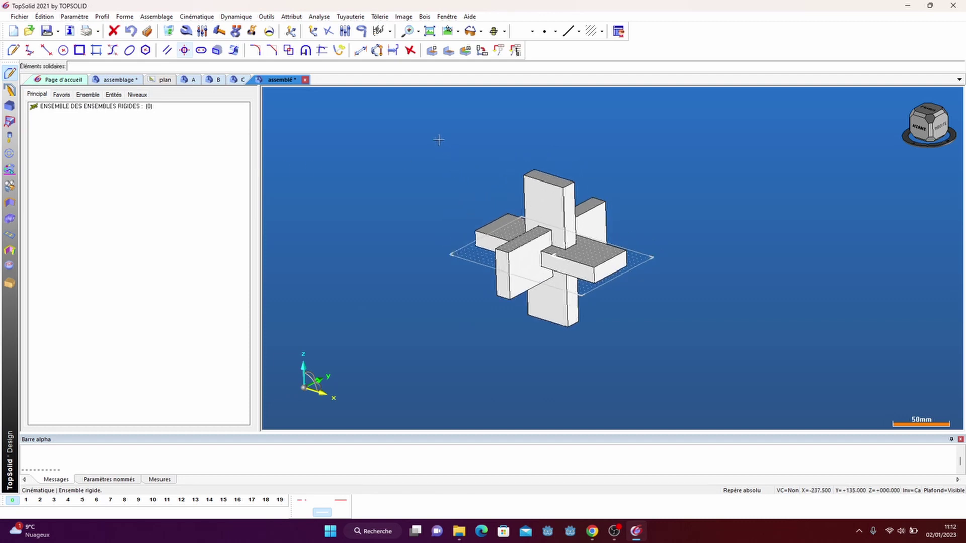
scroll(557, 172, down, 3)
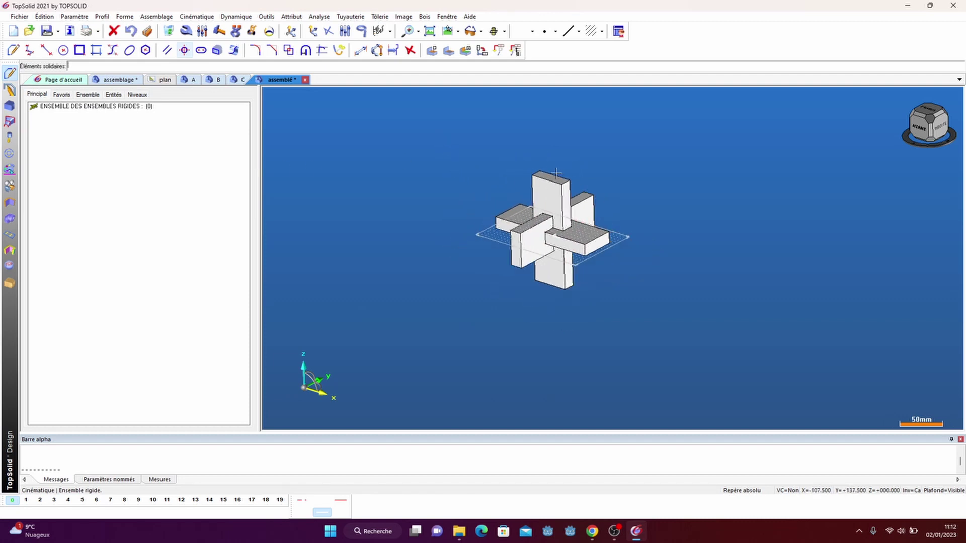
scroll(553, 154, up, 4)
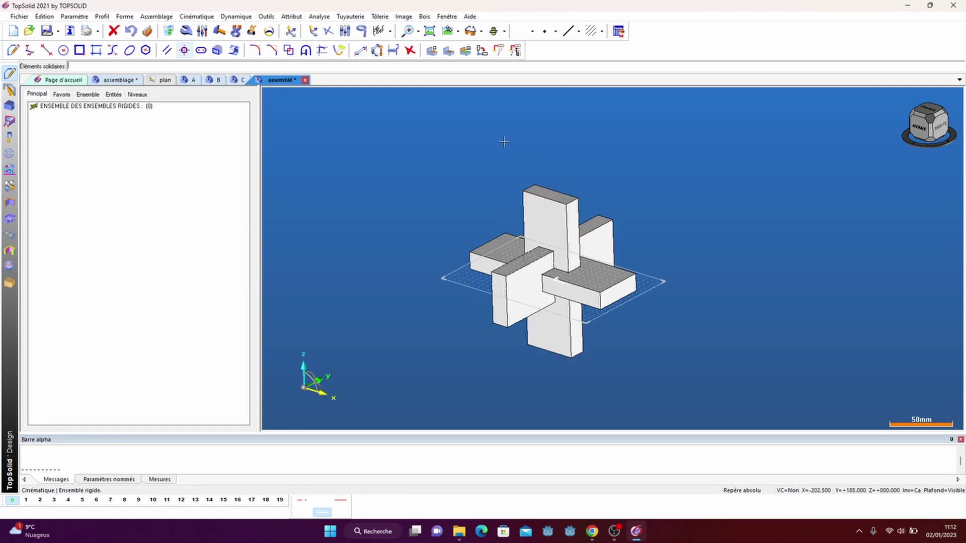
scroll(578, 190, up, 2)
click(516, 211)
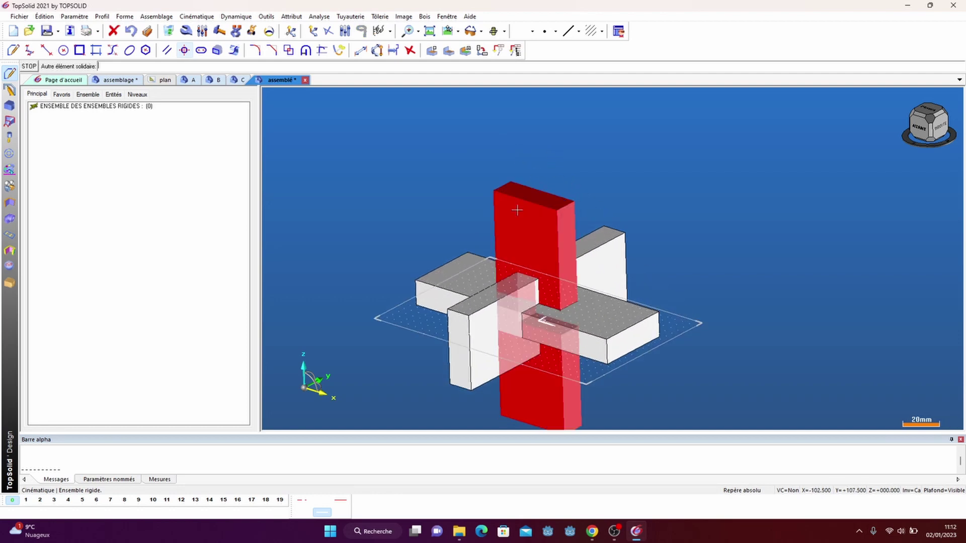
click(456, 153)
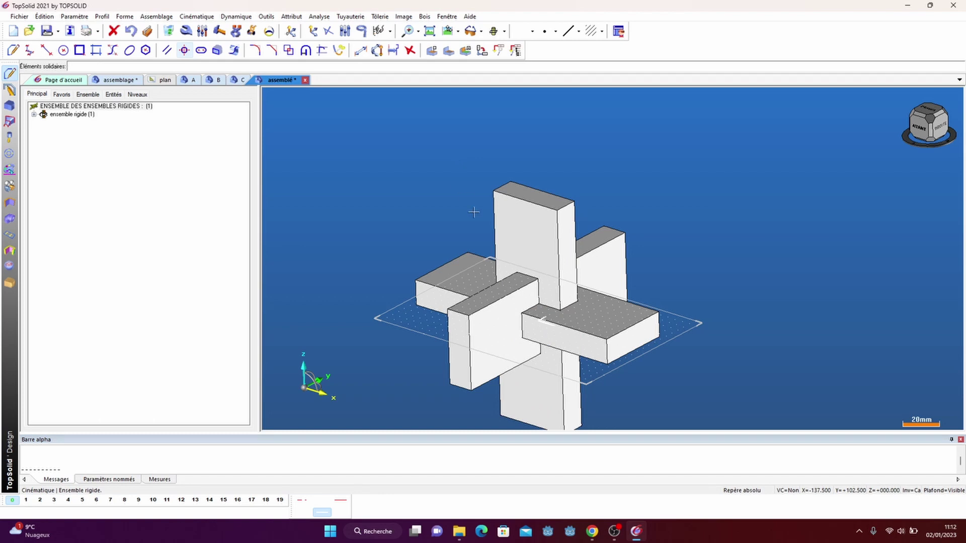
Create two more rigid sets, one for the flat horizontal part and one for part C standing on edge
click(462, 271)
click(432, 164)
click(614, 249)
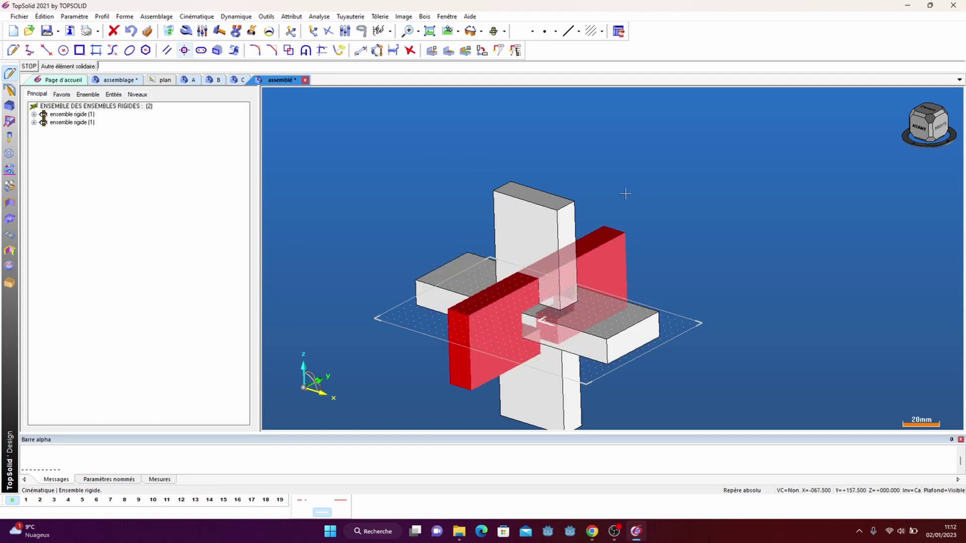
click(625, 194)
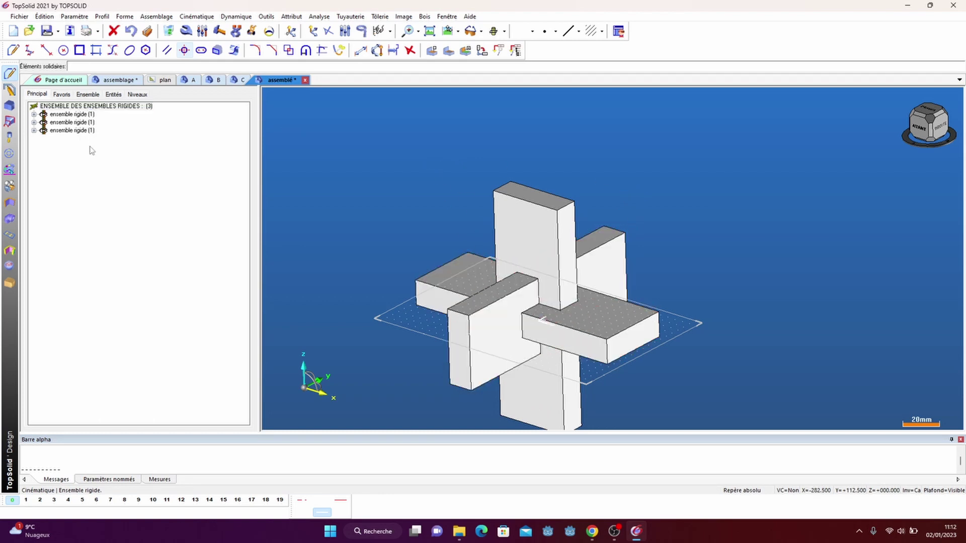
Add a Bâti (fixed frame) joint that grounds the flat horizontal part
click(198, 16)
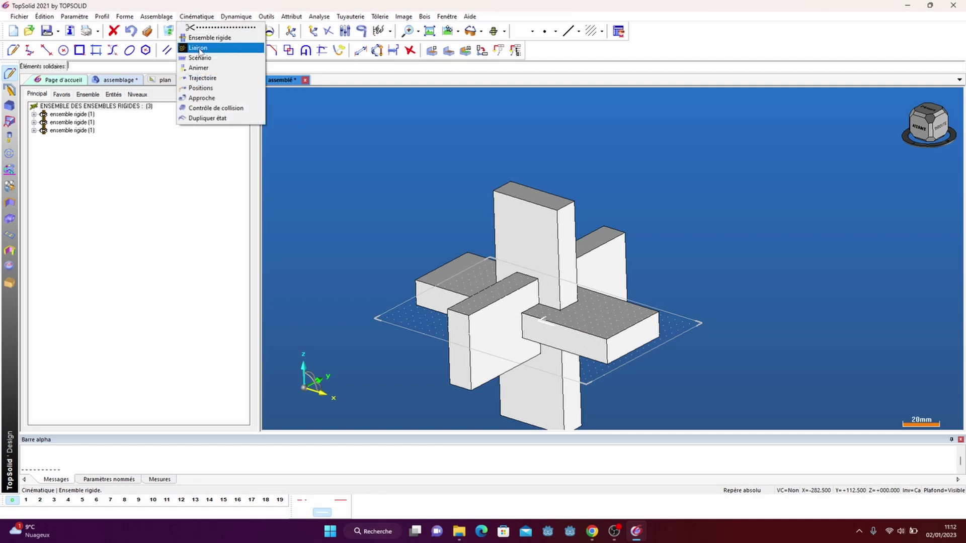
click(199, 48)
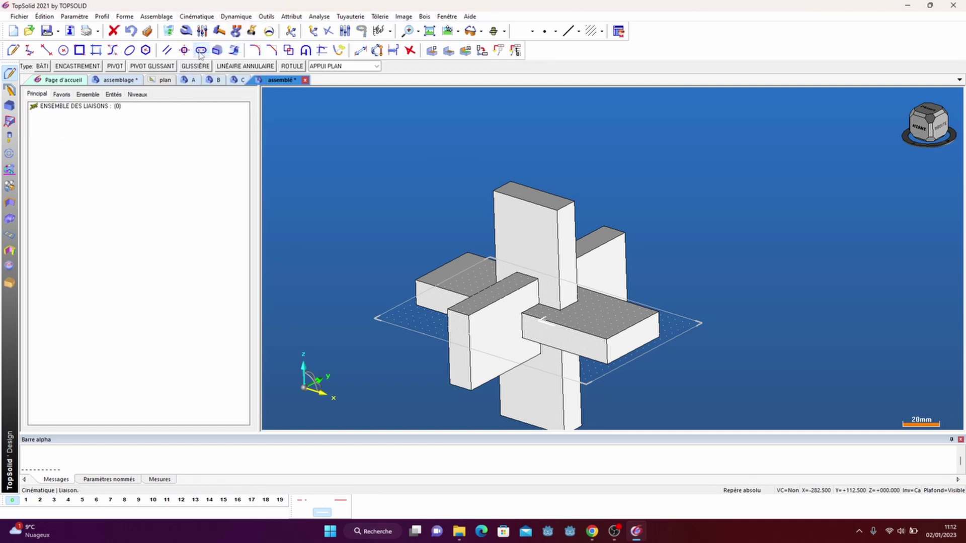
click(43, 68)
scroll(321, 159, down, 2)
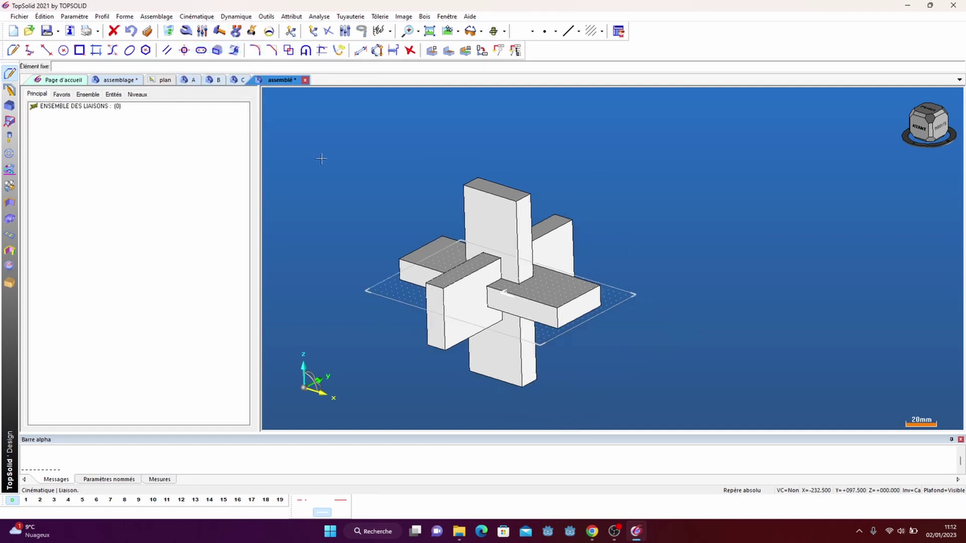
click(424, 235)
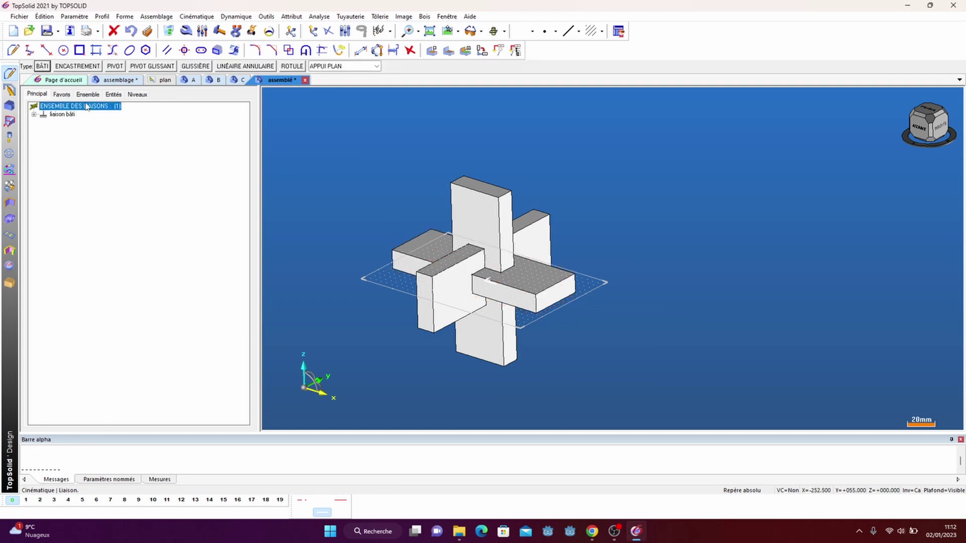
Add a Glissière joint named axeZ with the flat horizontal part as base and the vertical part linked, translating along Z+
click(195, 67)
scroll(414, 190, up, 1)
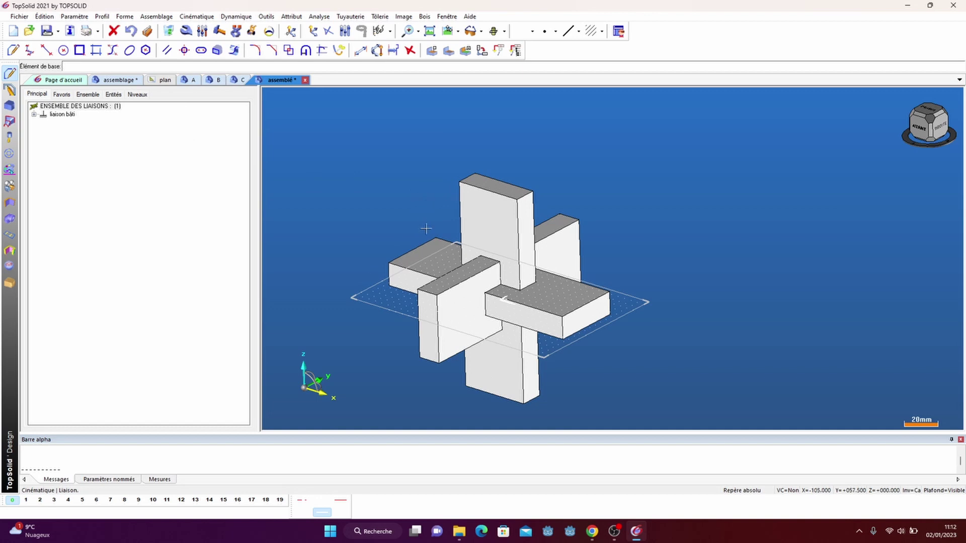
click(428, 243)
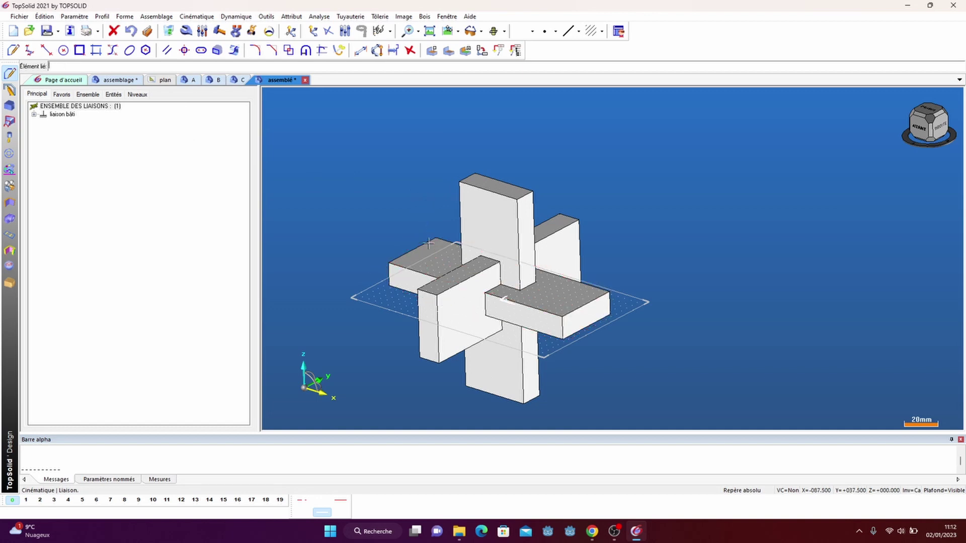
click(478, 197)
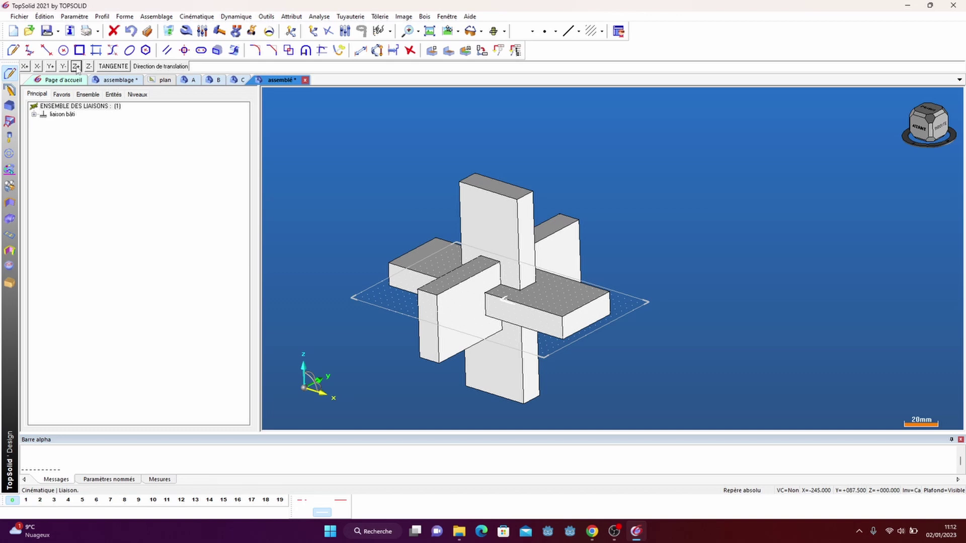
click(76, 66)
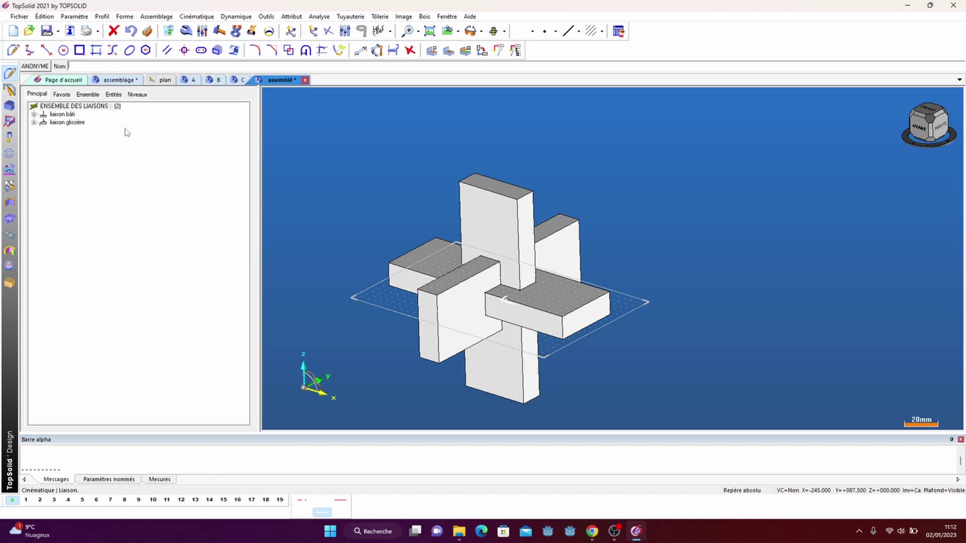
text(axeZ)
key(Return)
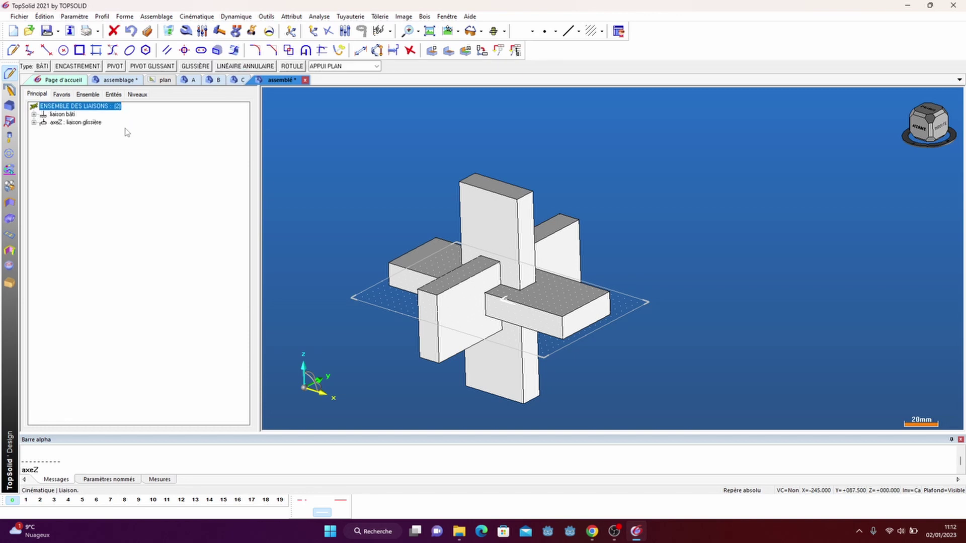
Add a Glissière joint named axeX with the flat horizontal part as base and part C linked, translating along X-
click(195, 66)
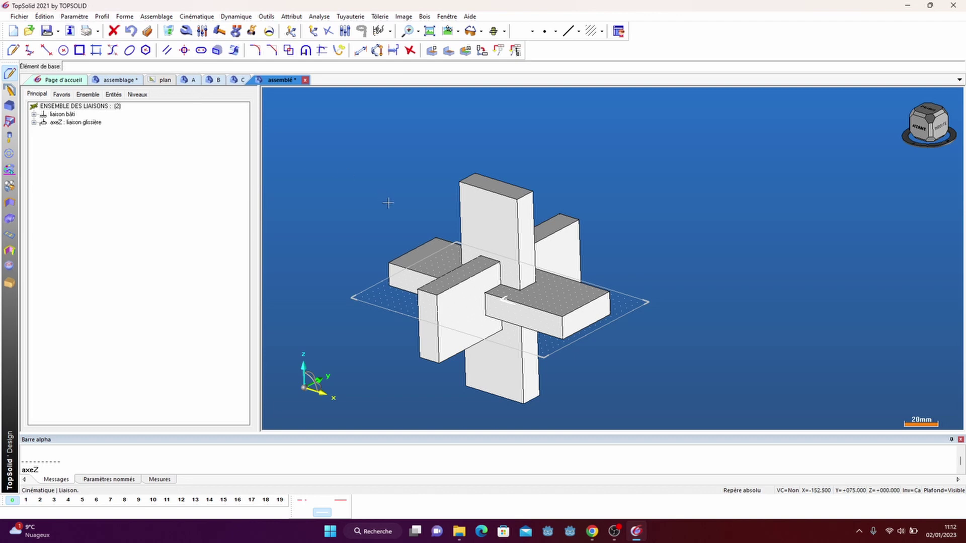
click(420, 242)
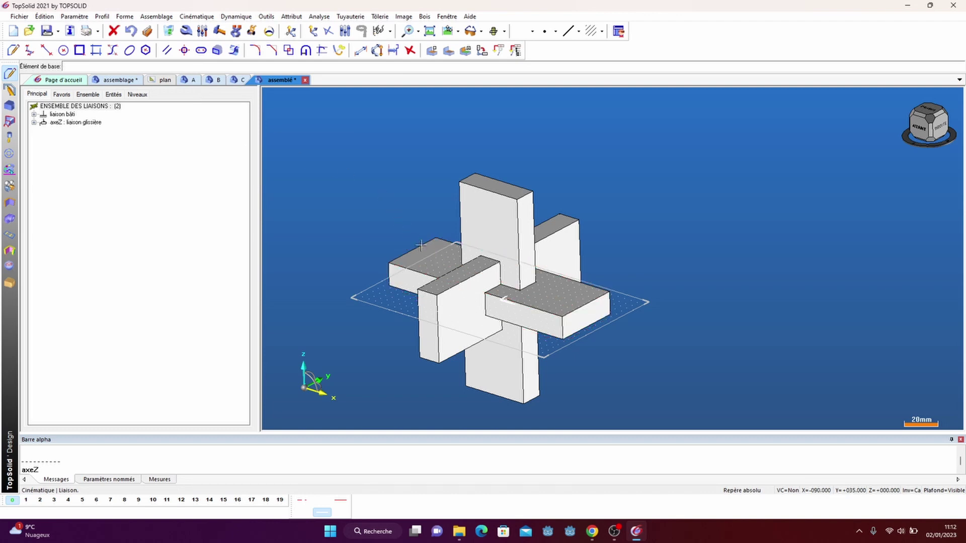
click(560, 226)
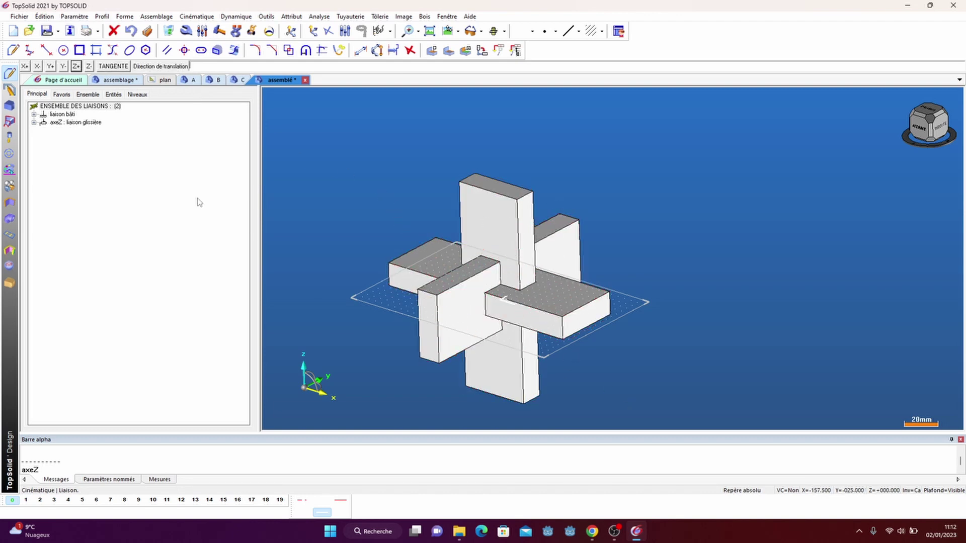
click(37, 66)
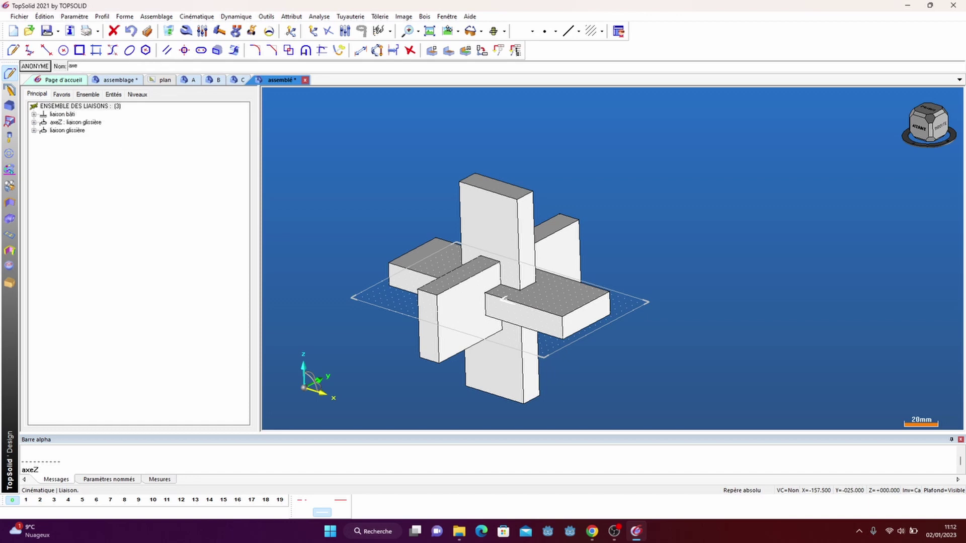
text(axeX)
key(Return)
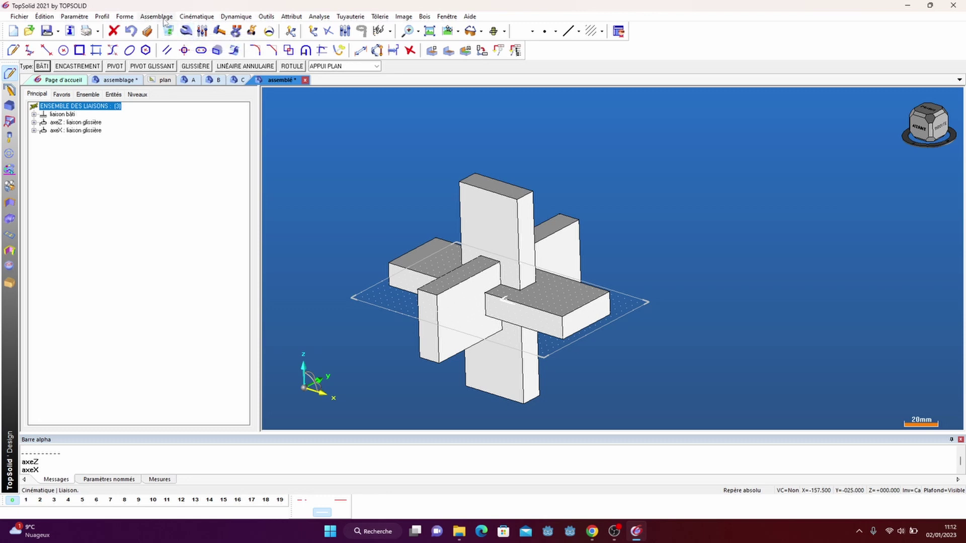
Create a new kinematic scenario named assemblage
click(189, 18)
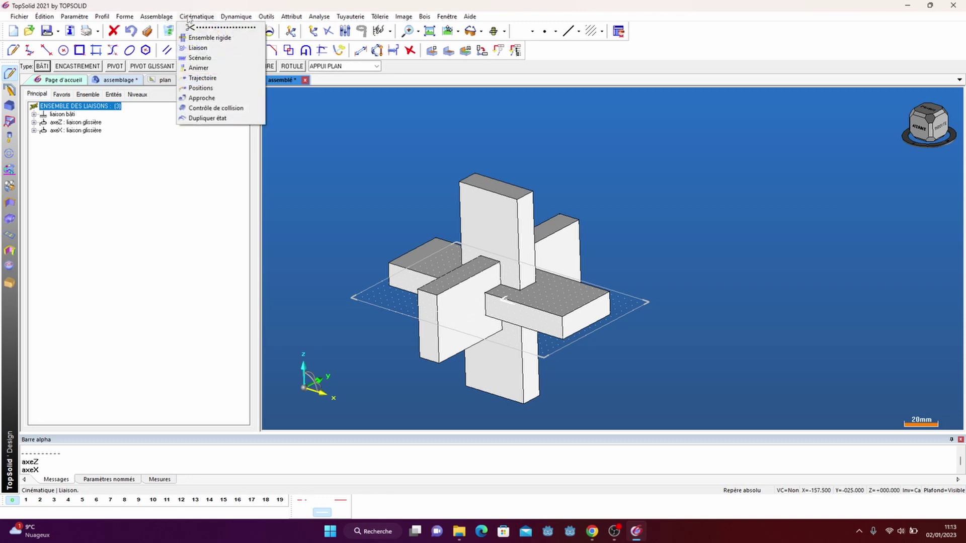
click(200, 58)
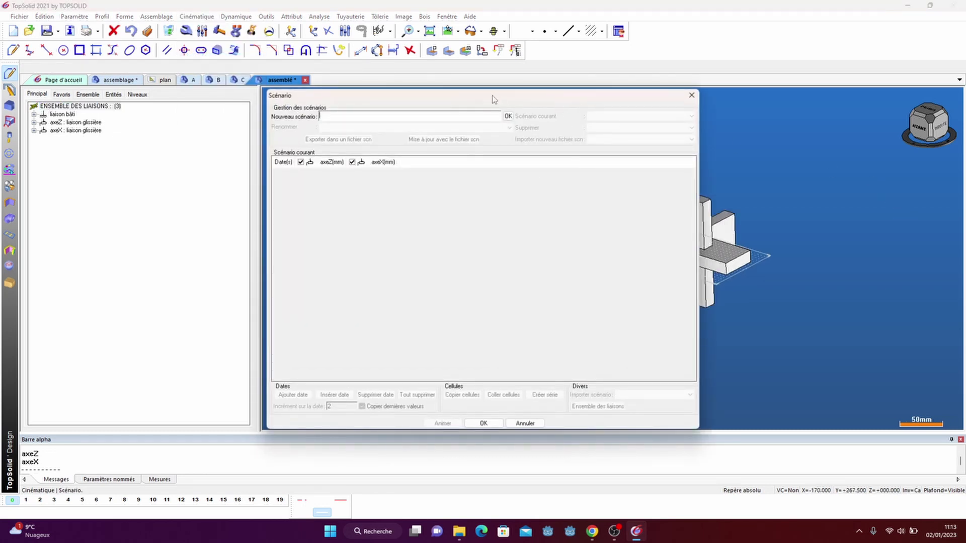
drag(494, 99, 355, 101)
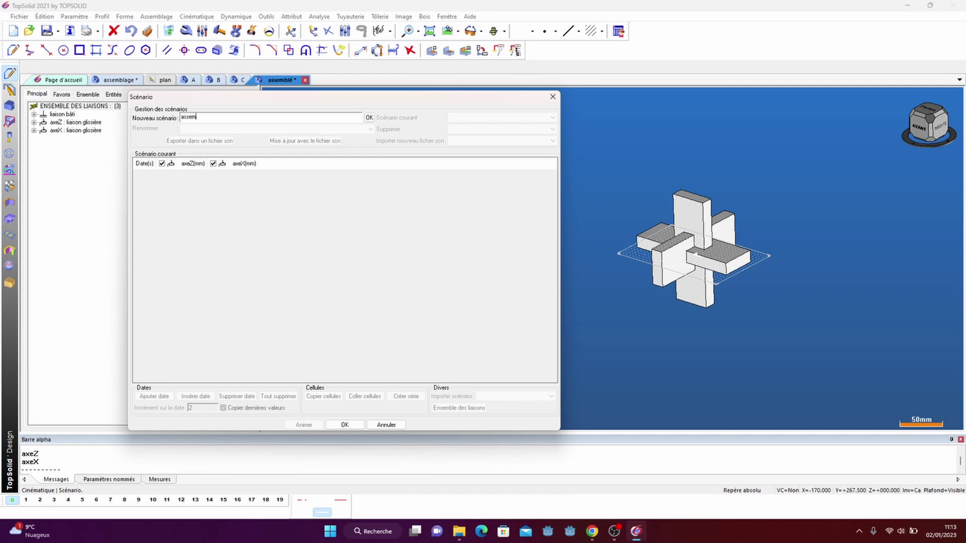
click(354, 117)
text(assemblage)
click(369, 118)
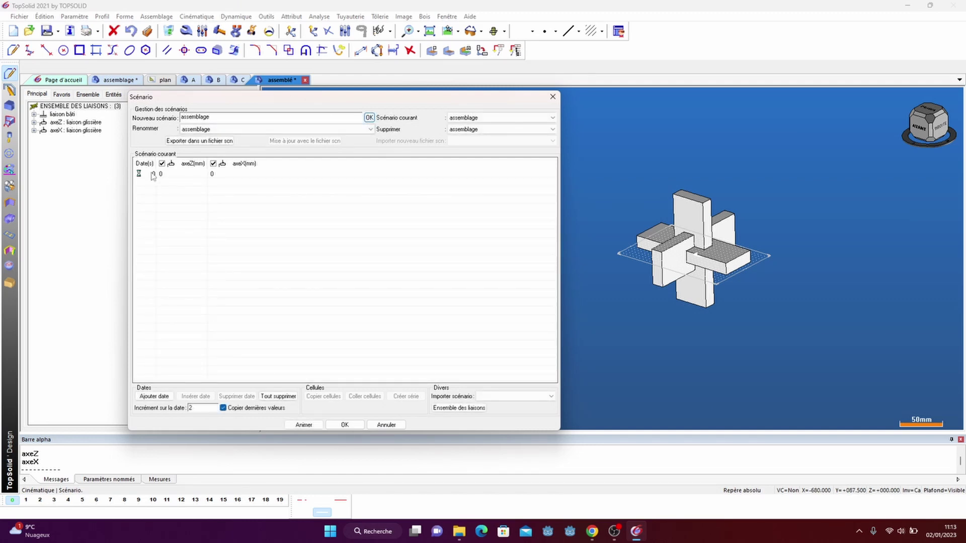
Set both axeZ and axeX to 150 mm at date 0 s of the scenario
click(181, 174)
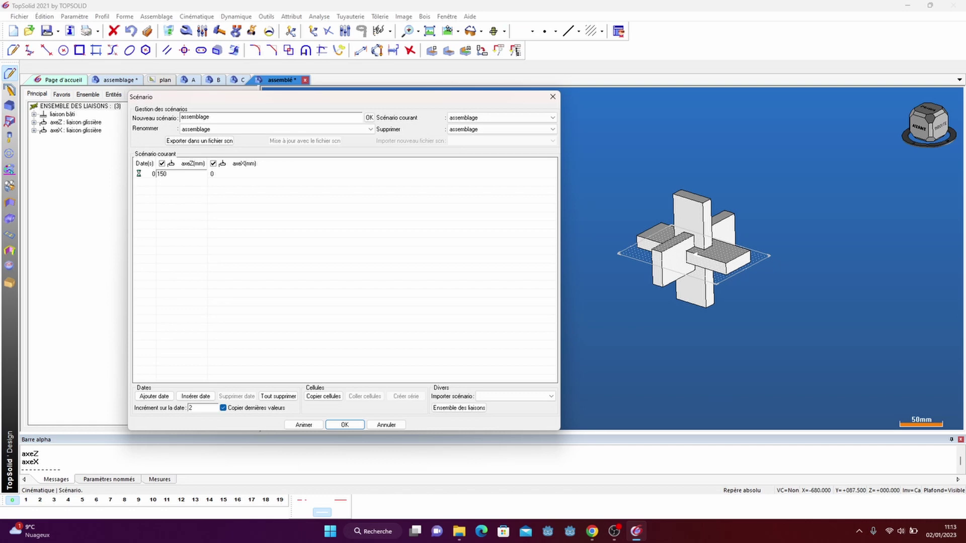
click(237, 173)
text(15)
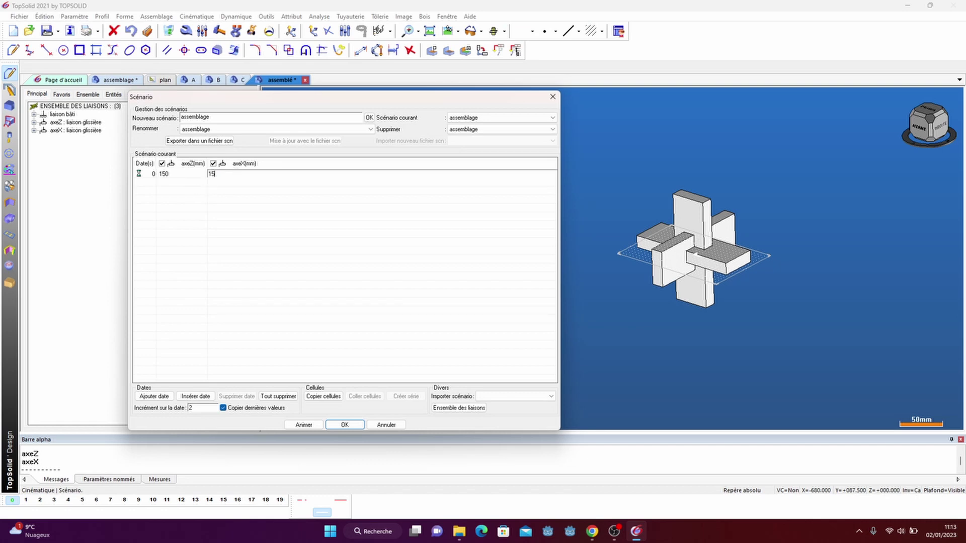
key(Return)
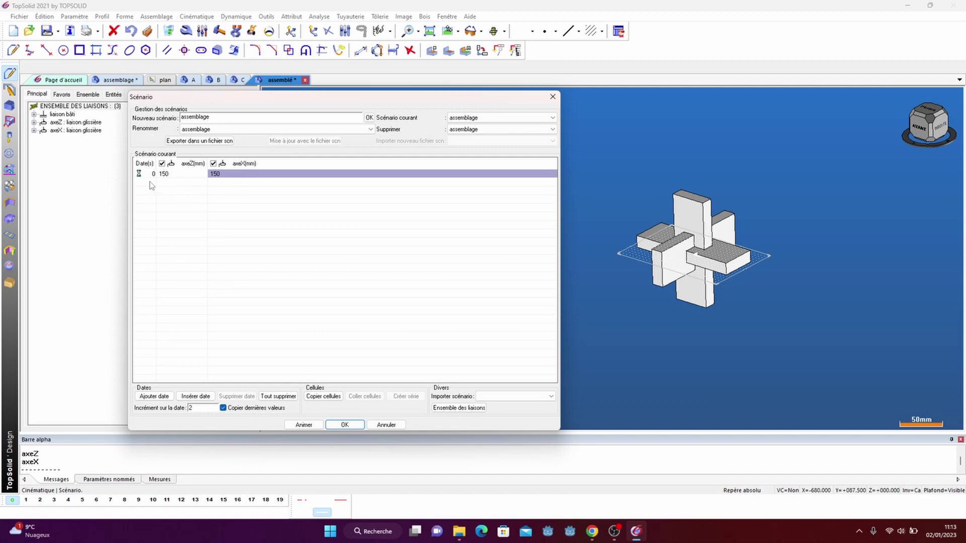
Add a date at 2 s to the scenario with axeZ at 15 mm and axeX kept at 150 mm
click(151, 183)
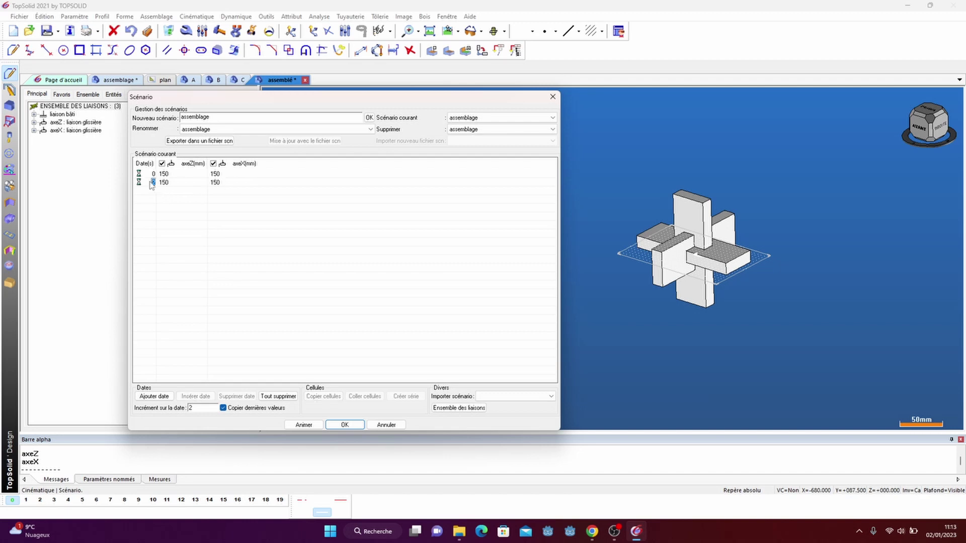
click(183, 183)
click(182, 182)
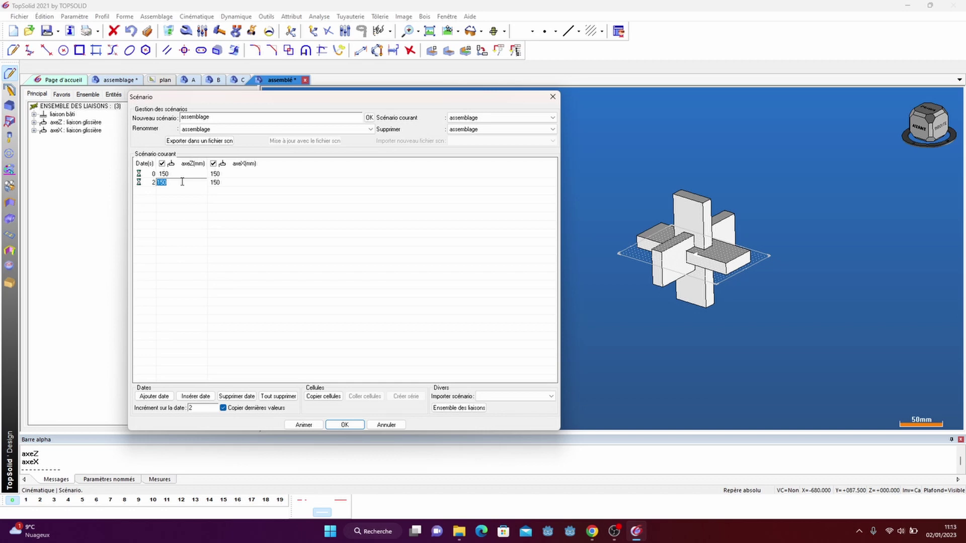
text(15)
key(Return)
Add a date at 4 s with axeX at 0 mm and axeZ kept at 15 mm
click(151, 191)
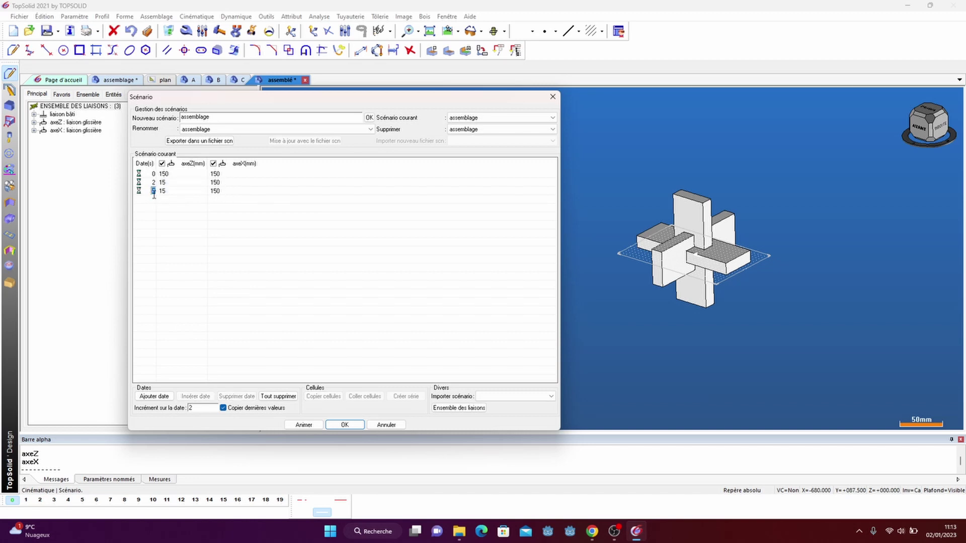
click(225, 192)
text(0)
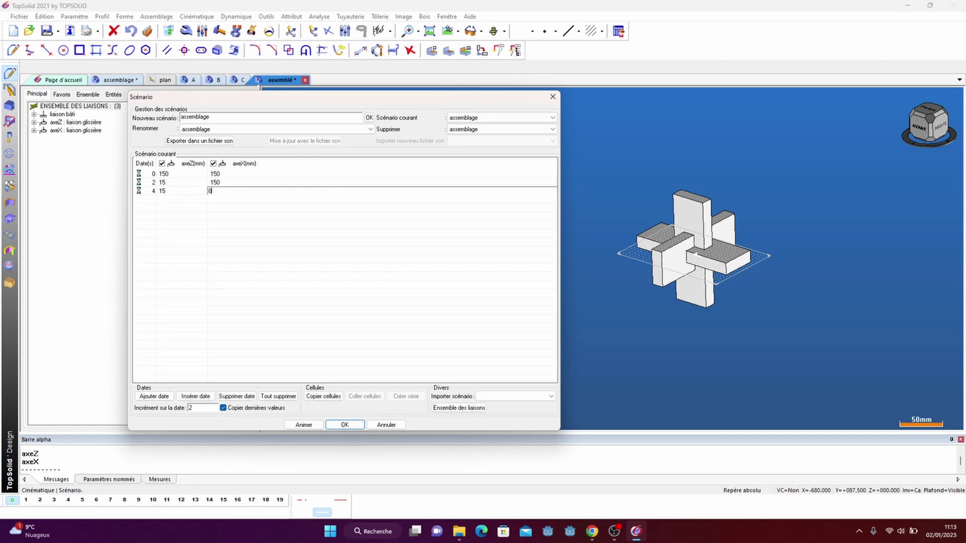
key(Return)
Add a date at 6 s with axeZ at 0 mm, plus a date at 8 s holding both axes at 0 mm
click(151, 200)
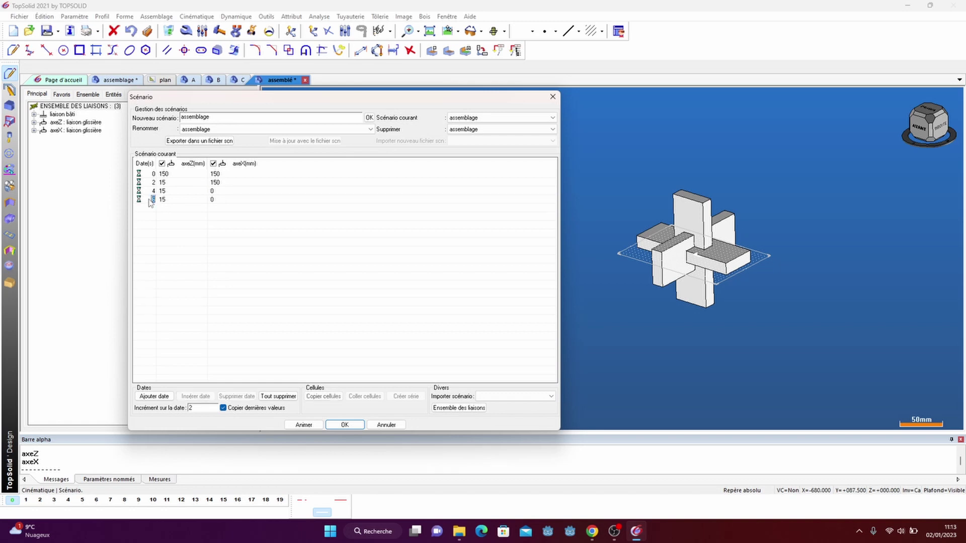
click(179, 200)
text(0)
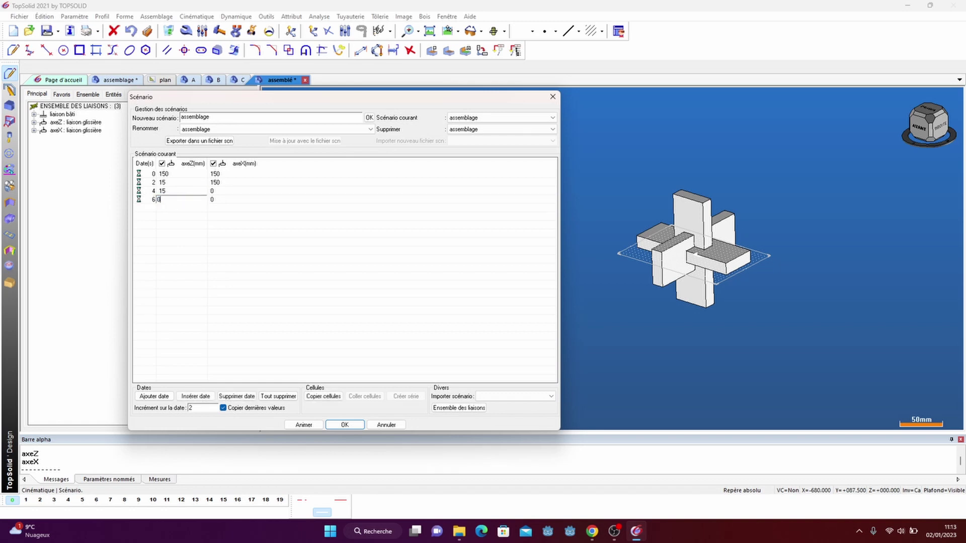
key(Return)
click(154, 209)
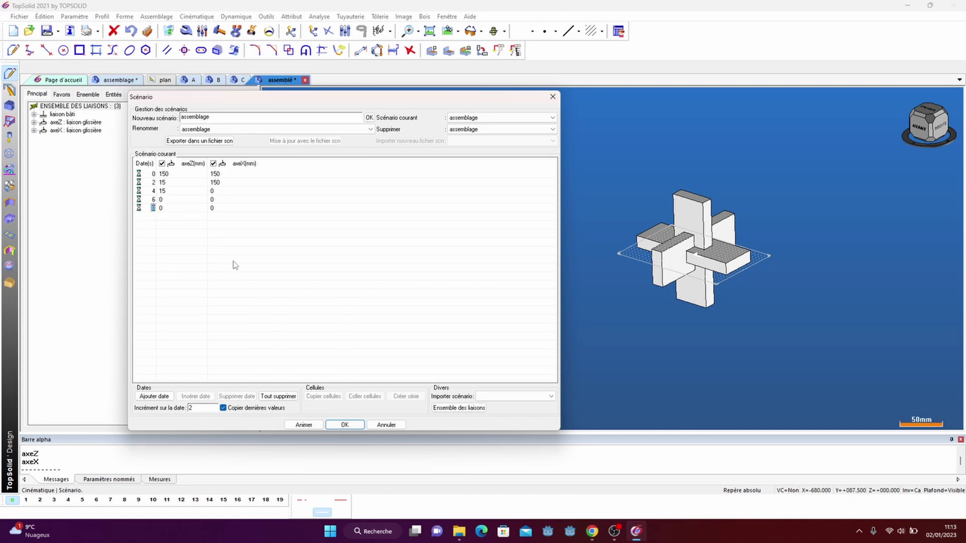
Animate the assemblage scenario and play it through once in the kinematic player
click(304, 424)
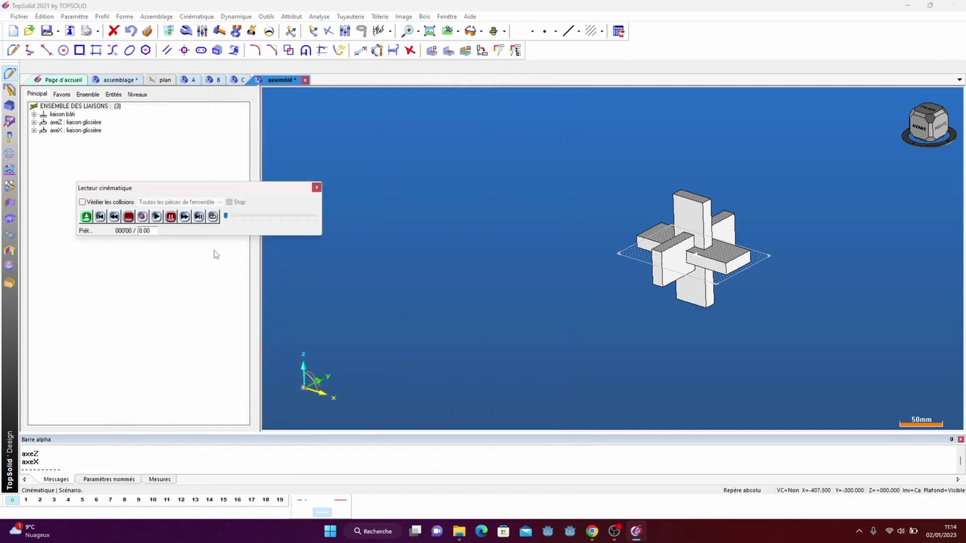
click(156, 216)
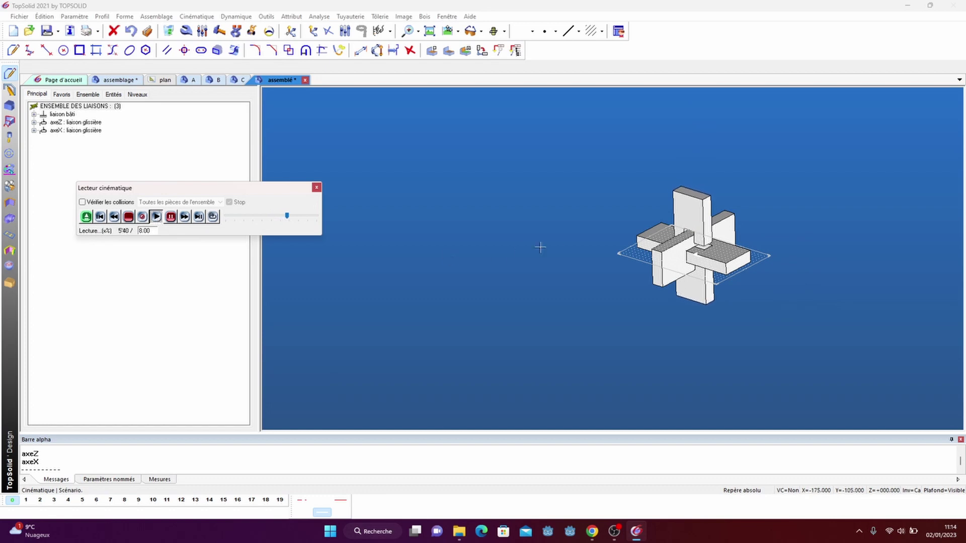
scroll(706, 244, up, 5)
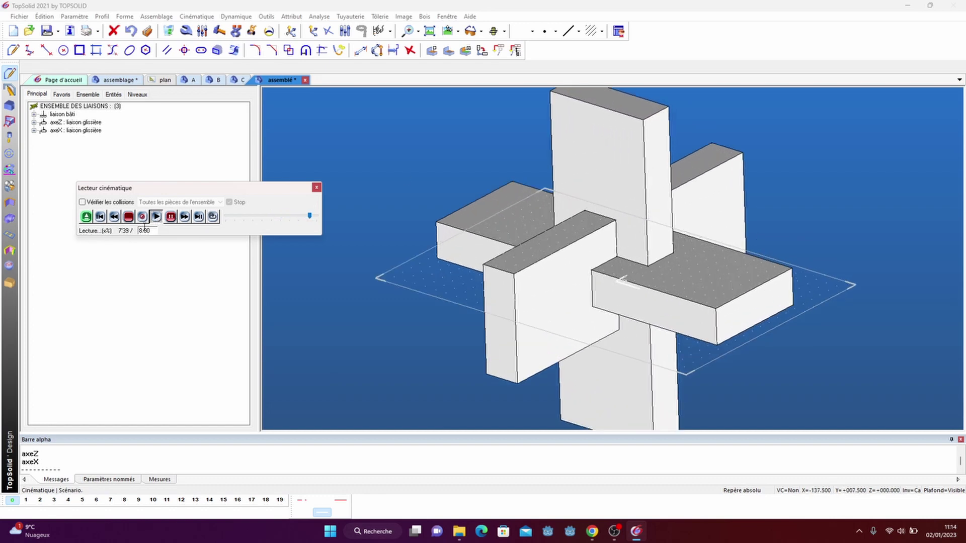
scroll(453, 210, down, 5)
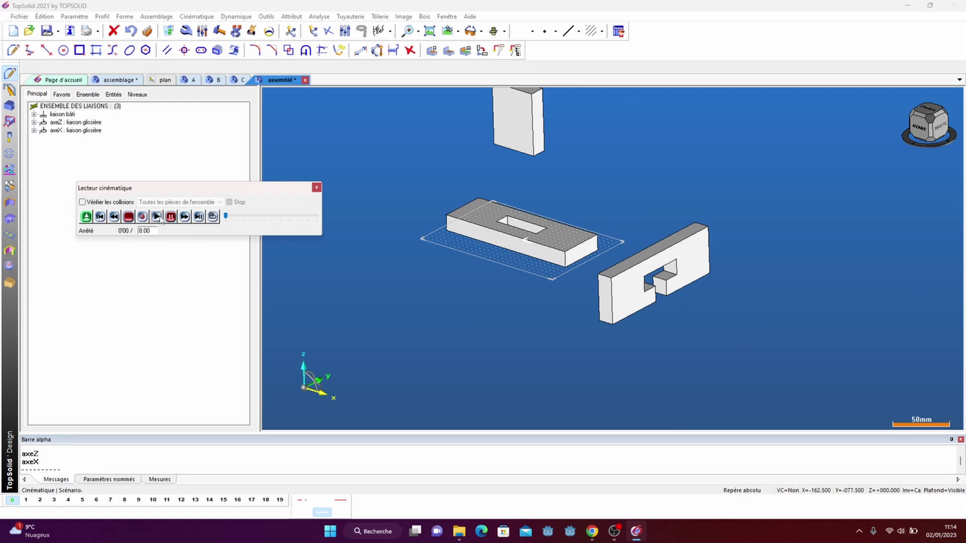
Replay the scenario animation in loop mode and stop the playback
click(213, 217)
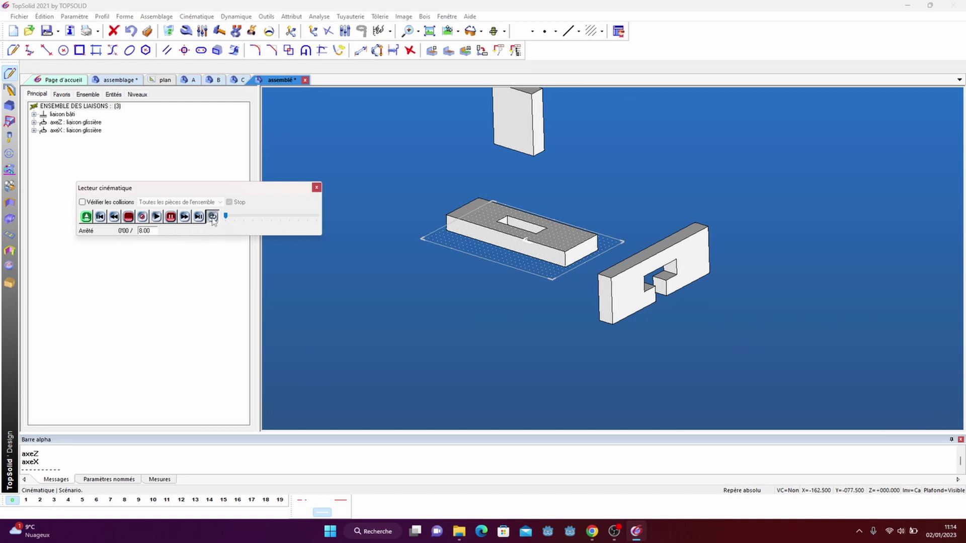
click(157, 217)
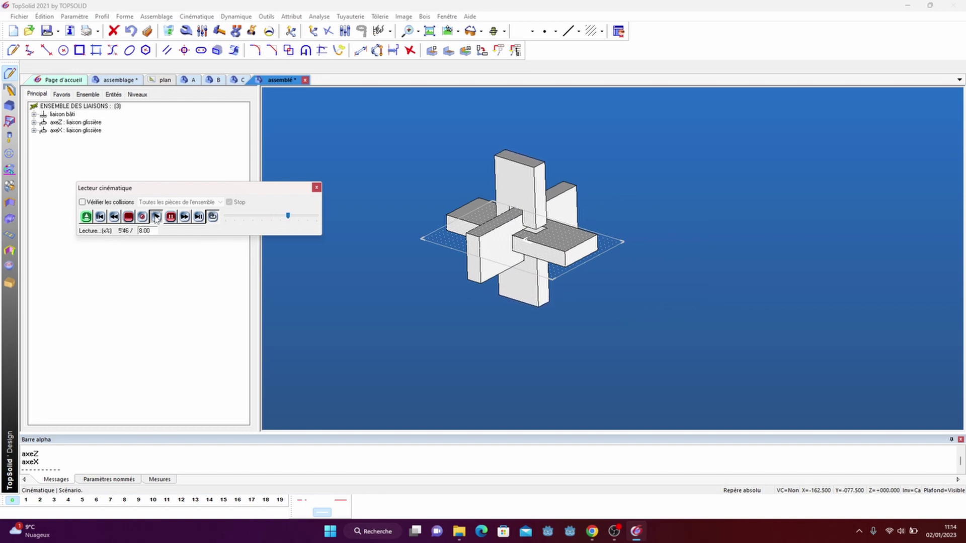
click(129, 218)
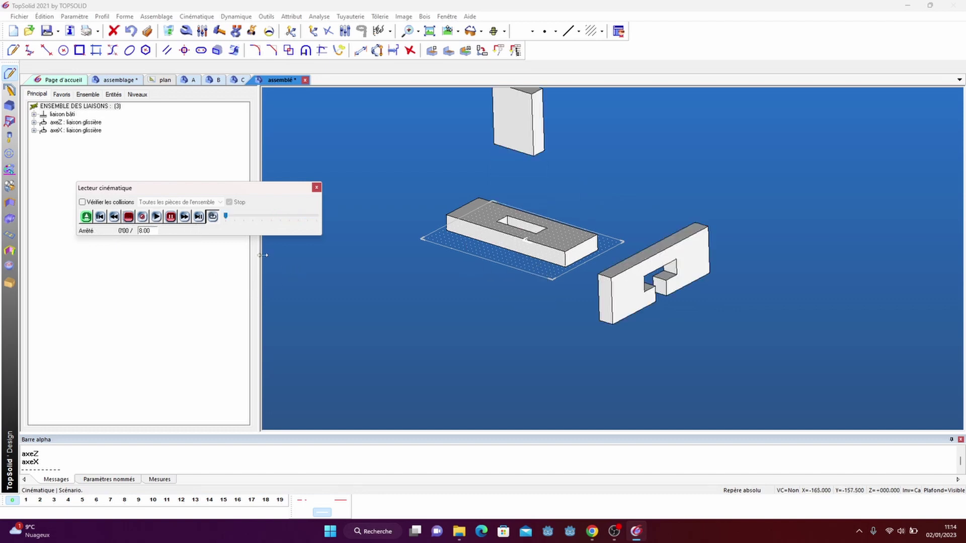